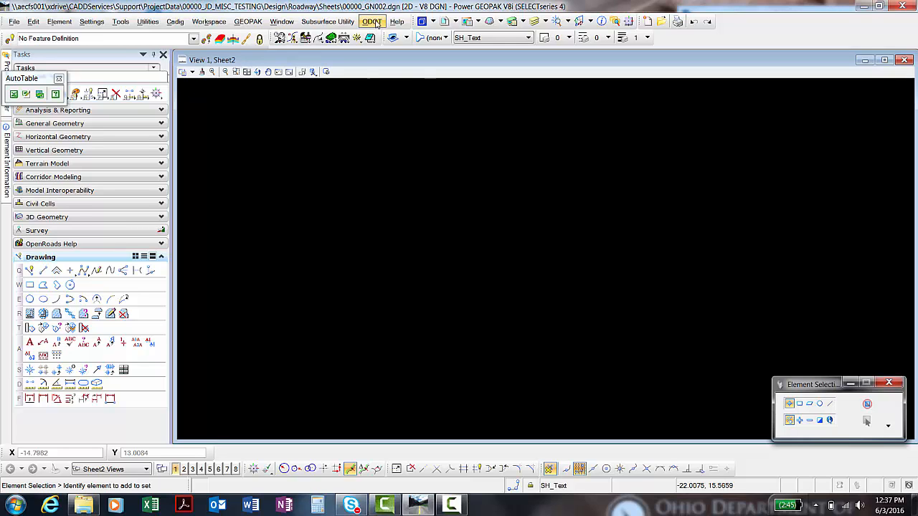
# Open the ODOT Plan Notes tool for plan preparation and move its window higher over the drawing view
pyautogui.click(375, 22)
pyautogui.moveTo(389, 69)
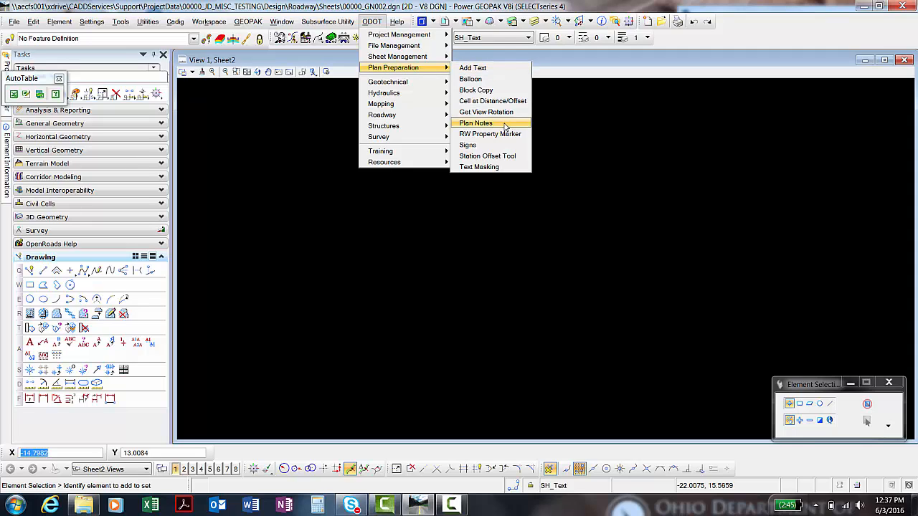
pyautogui.click(504, 124)
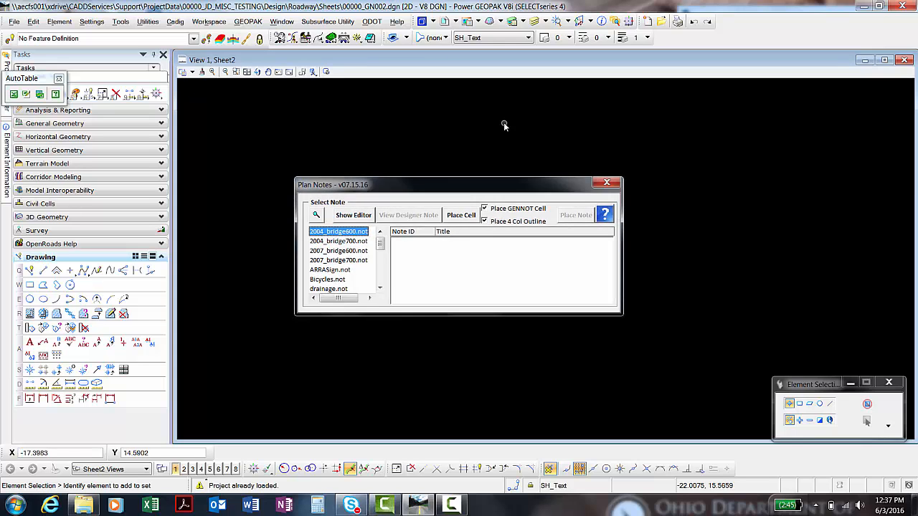
pyautogui.moveTo(495, 183); pyautogui.dragTo(516, 114)
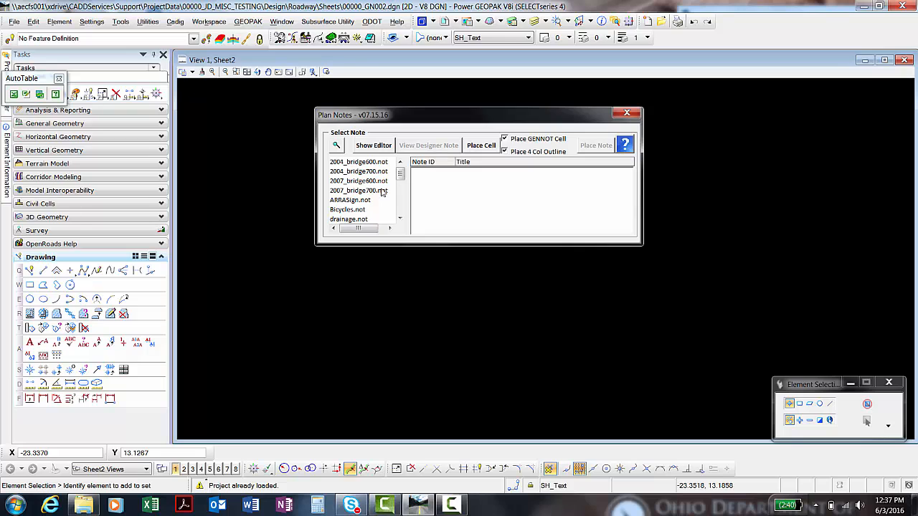
pyautogui.moveTo(391, 120); pyautogui.dragTo(401, 105)
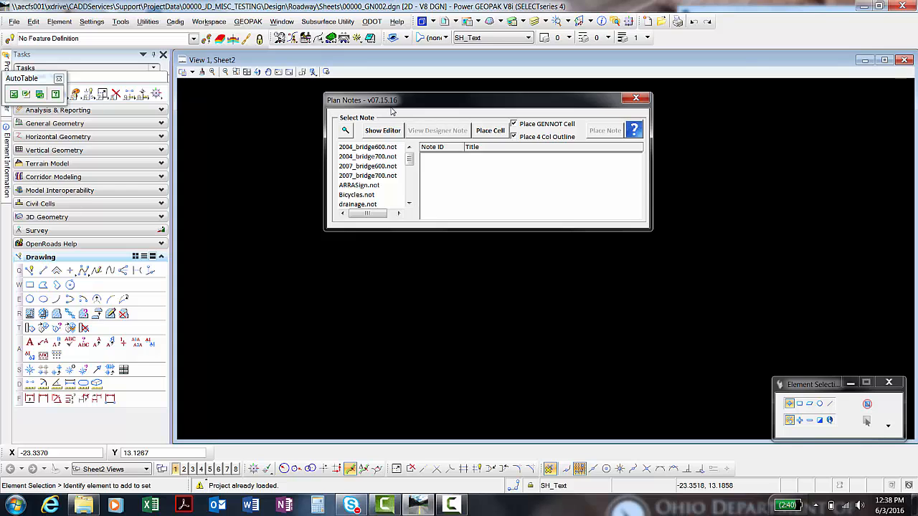
# Switch to Windows Explorer and examine the standard .not files in the ODOTcadd Standards ODOT Notes folder
pyautogui.click(90, 506)
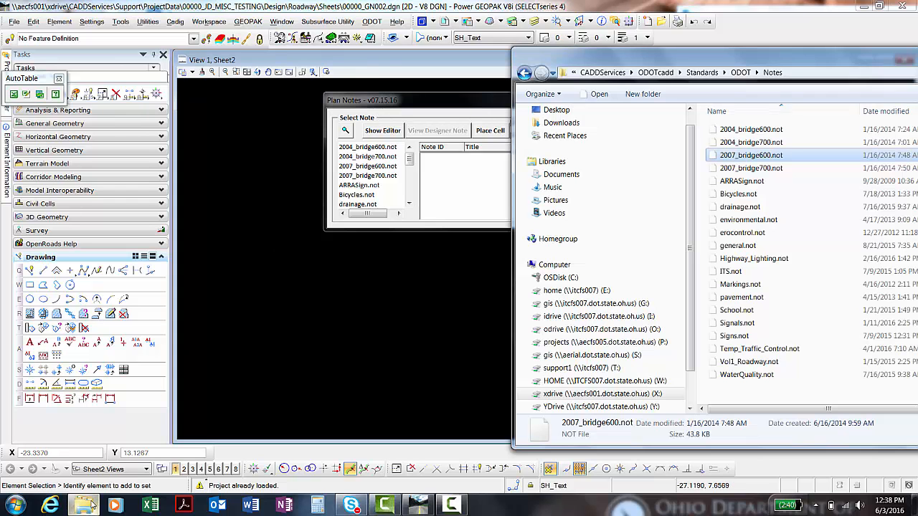
pyautogui.moveTo(783, 58); pyautogui.dragTo(746, 61)
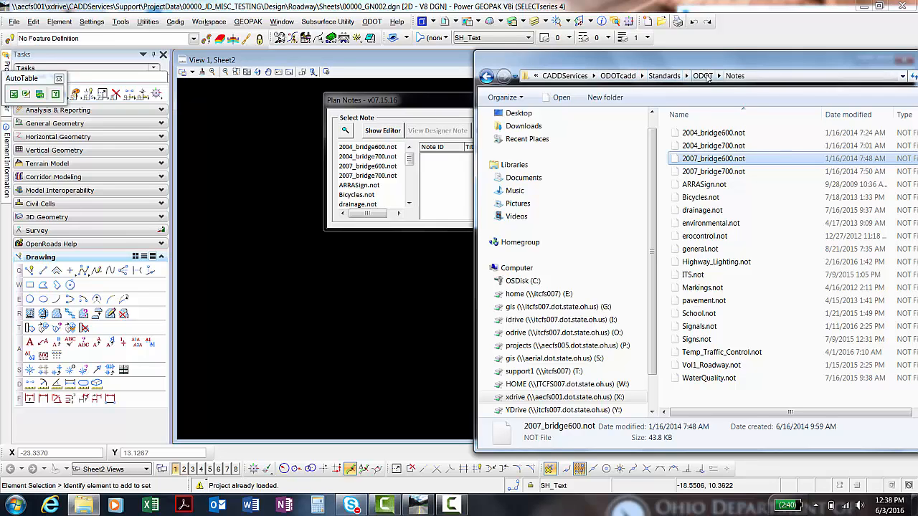
pyautogui.click(664, 190)
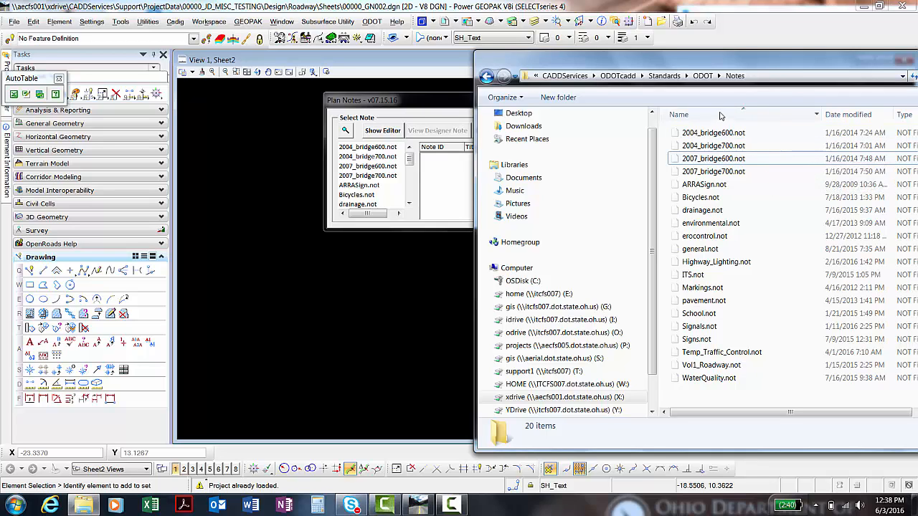
# Create a folder named Notes inside the ODOTcadd Local folder and open it
pyautogui.click(627, 75)
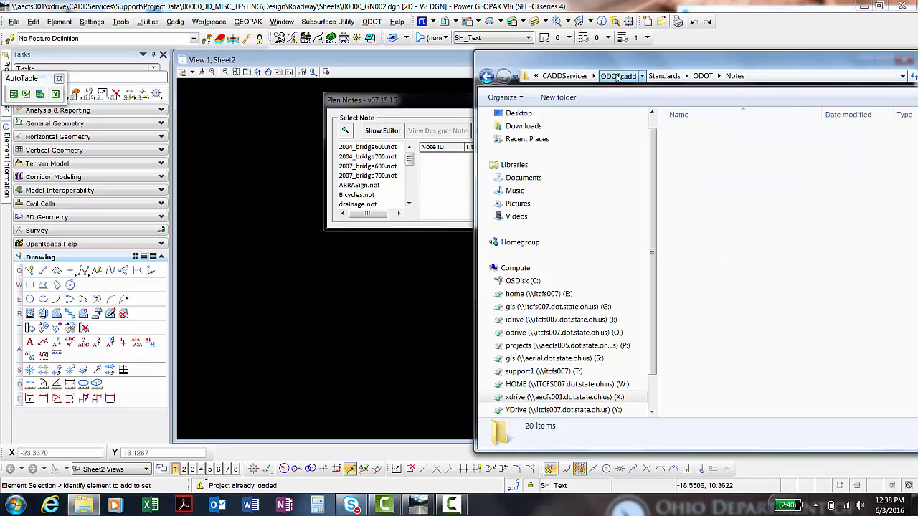
pyautogui.doubleClick(691, 145)
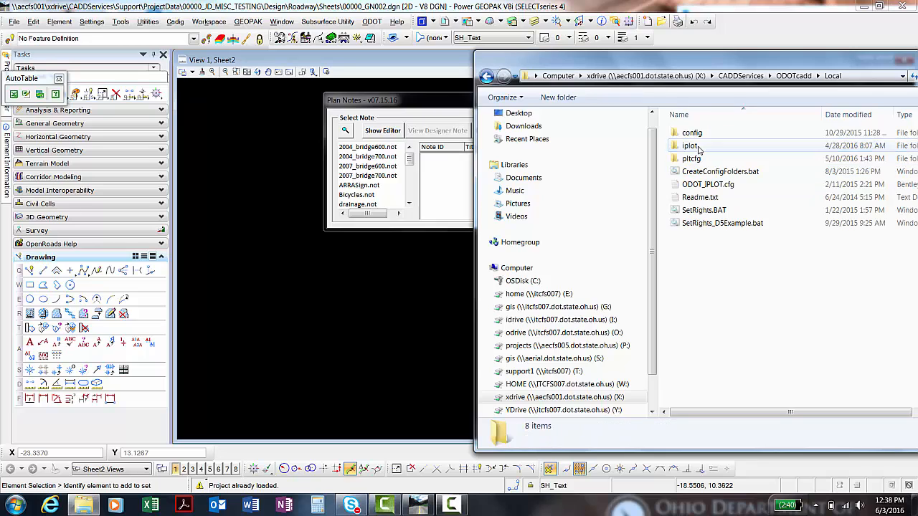
pyautogui.rightClick(695, 264)
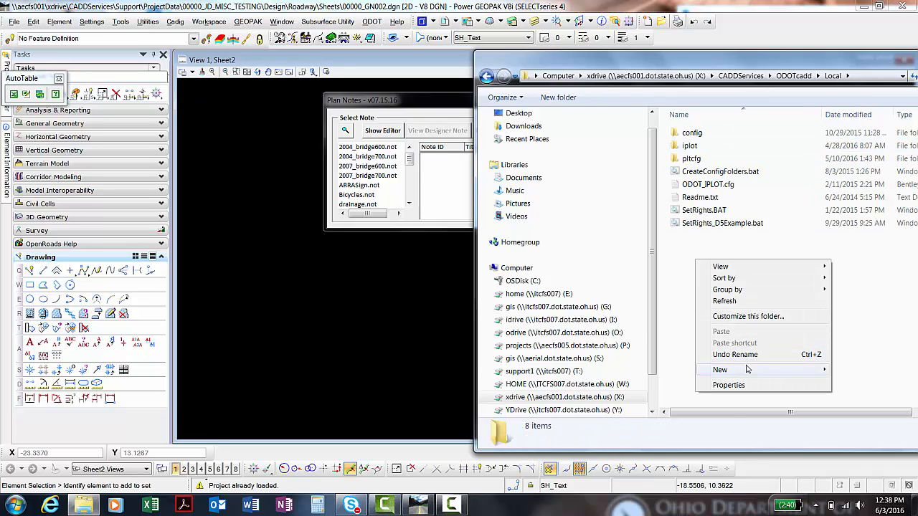
pyautogui.moveTo(788, 371)
pyautogui.click(578, 167)
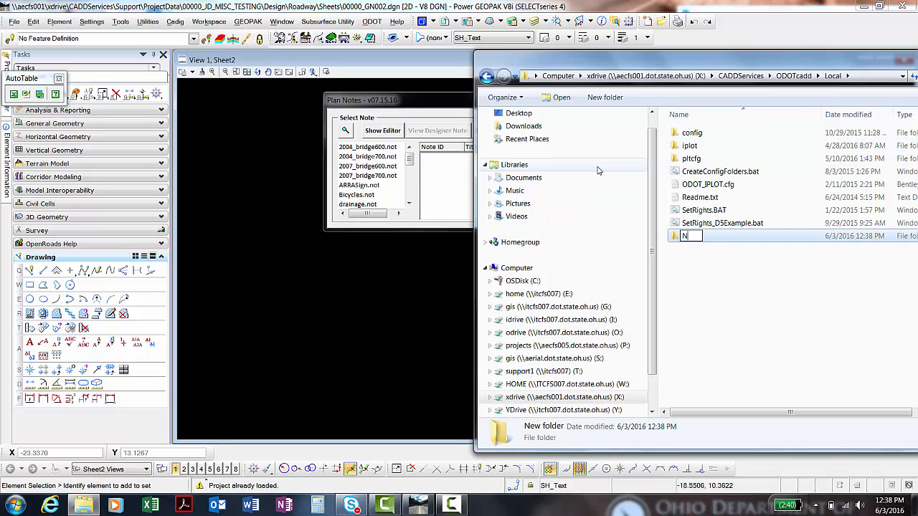
pyautogui.write('Notes')
pyautogui.press('Return')
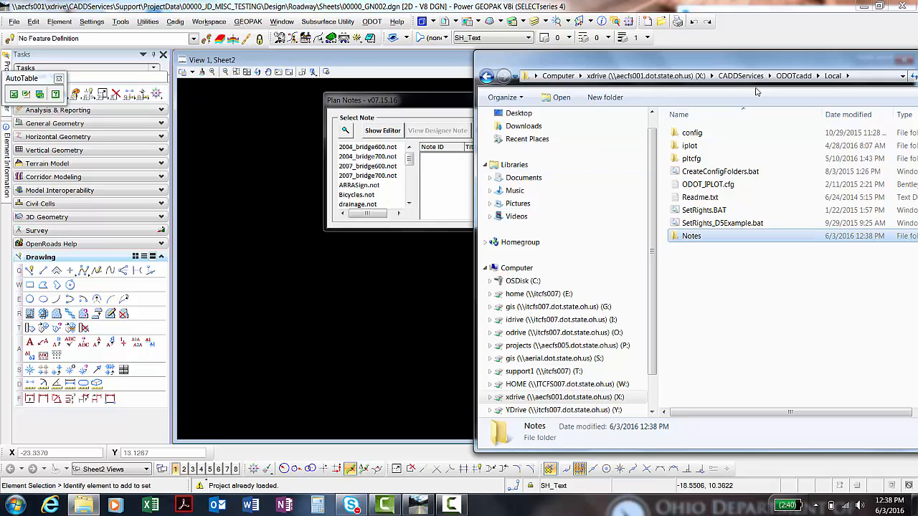
pyautogui.doubleClick(716, 239)
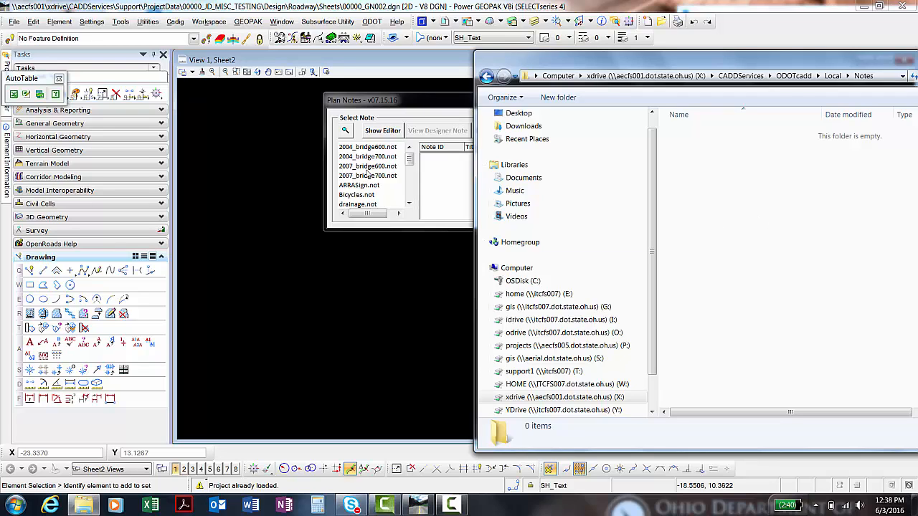
# Permanently delete the new Notes folder from the ODOTcadd Local folder
pyautogui.click(832, 76)
pyautogui.rightClick(690, 167)
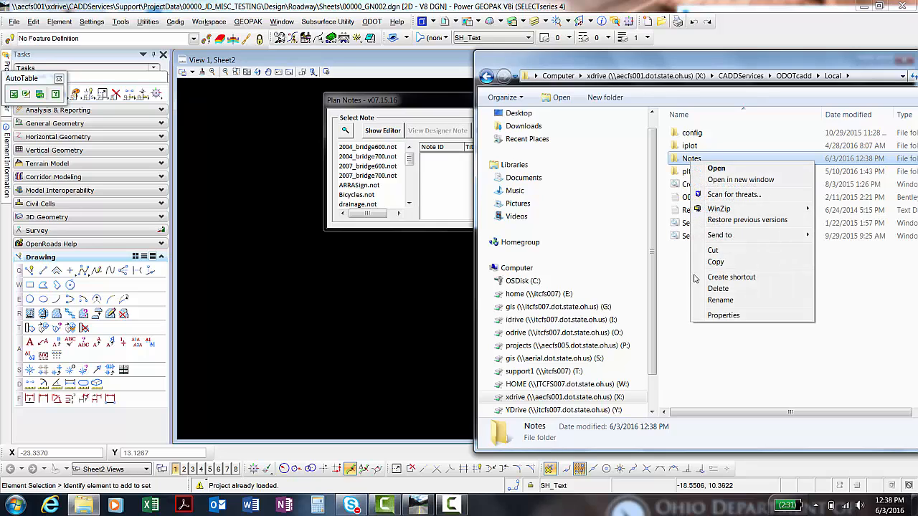
pyautogui.click(702, 290)
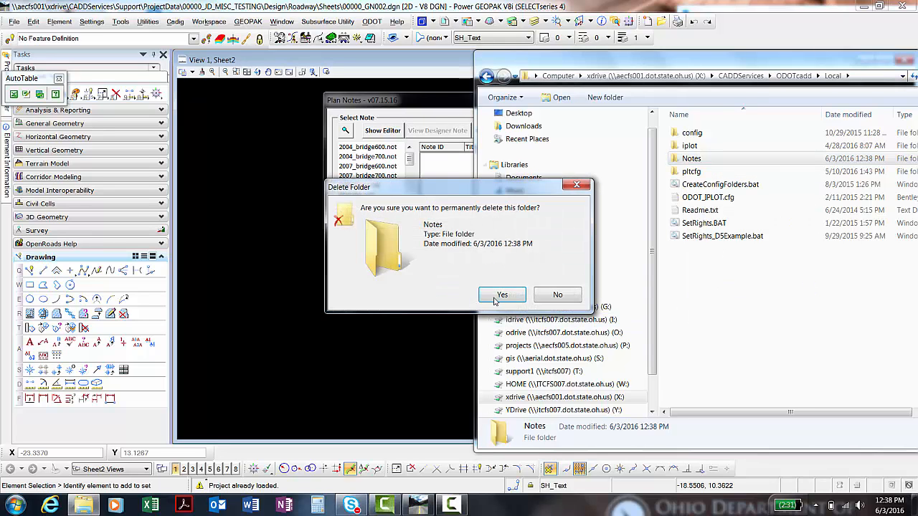
pyautogui.click(498, 295)
# Switch back to Power GEOPAK and browse for a note file to add to Plan Notes, cancelling without opening one
pyautogui.click(435, 98)
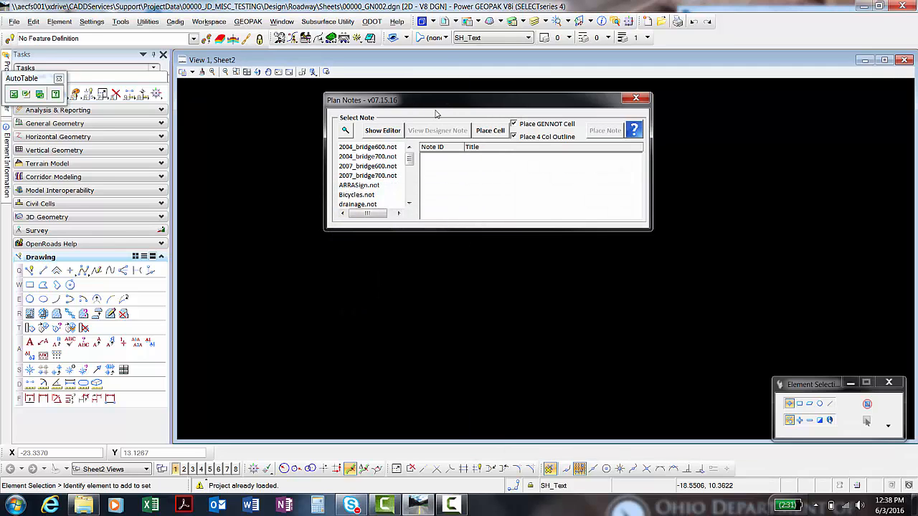
pyautogui.moveTo(435, 93); pyautogui.dragTo(442, 84)
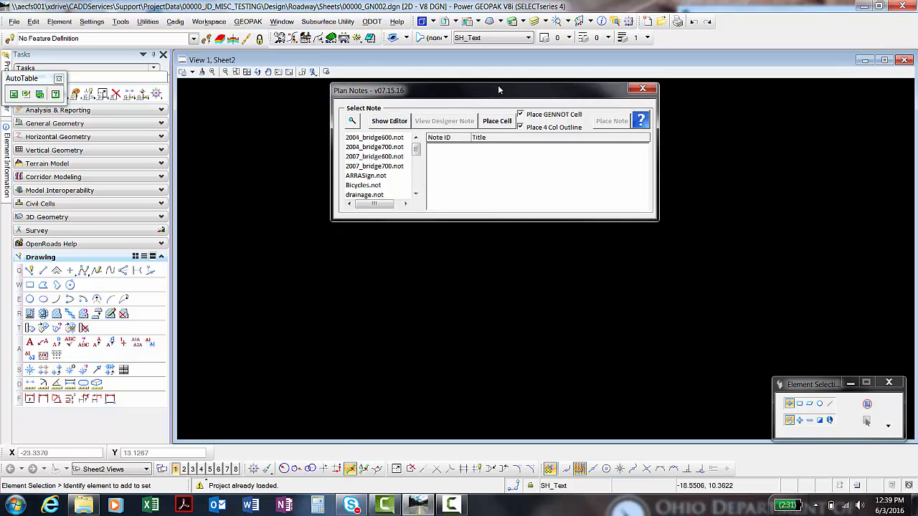
pyautogui.moveTo(475, 87); pyautogui.dragTo(502, 81)
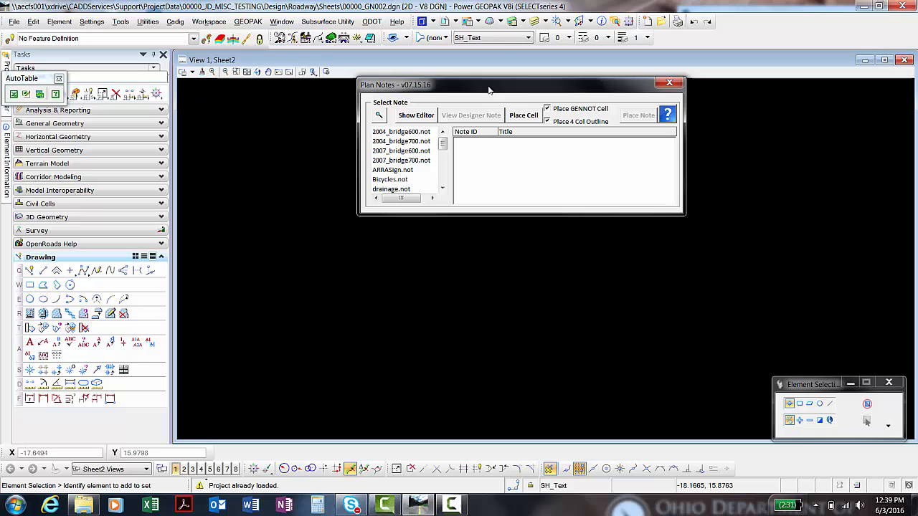
pyautogui.click(380, 116)
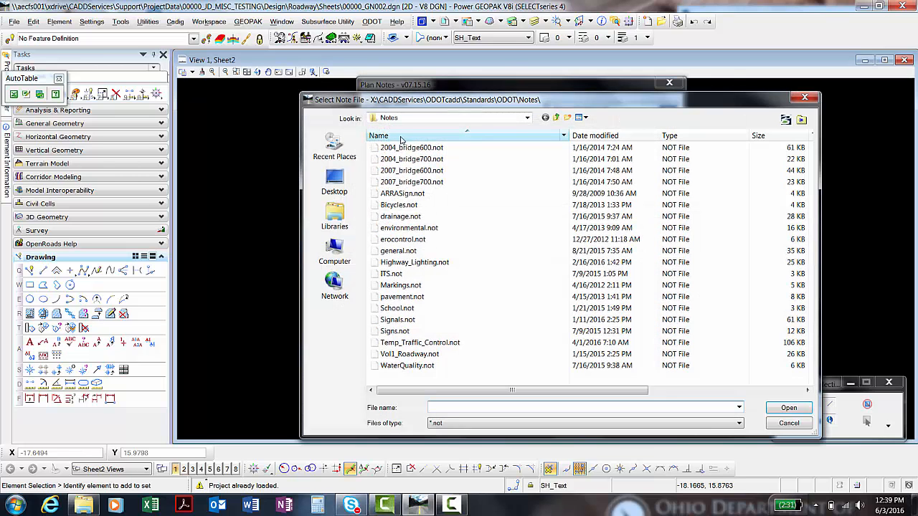
pyautogui.moveTo(442, 105); pyautogui.dragTo(434, 69)
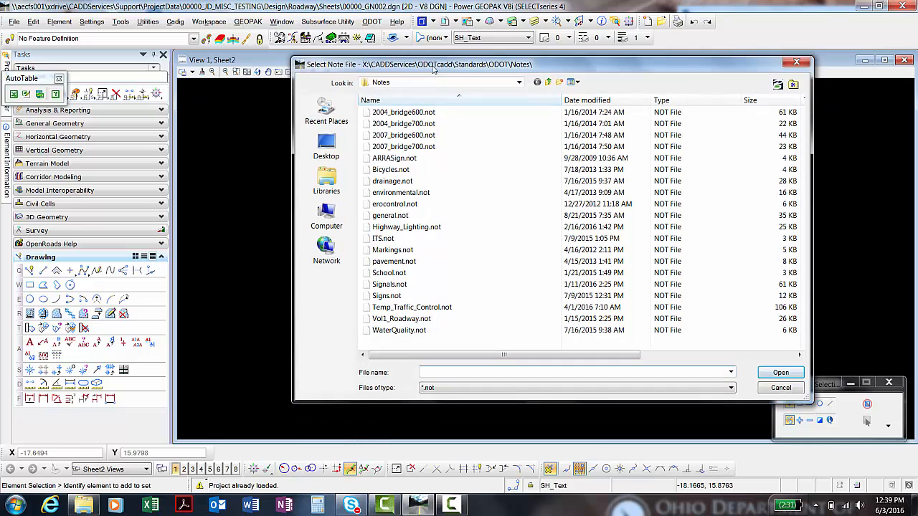
pyautogui.click(460, 136)
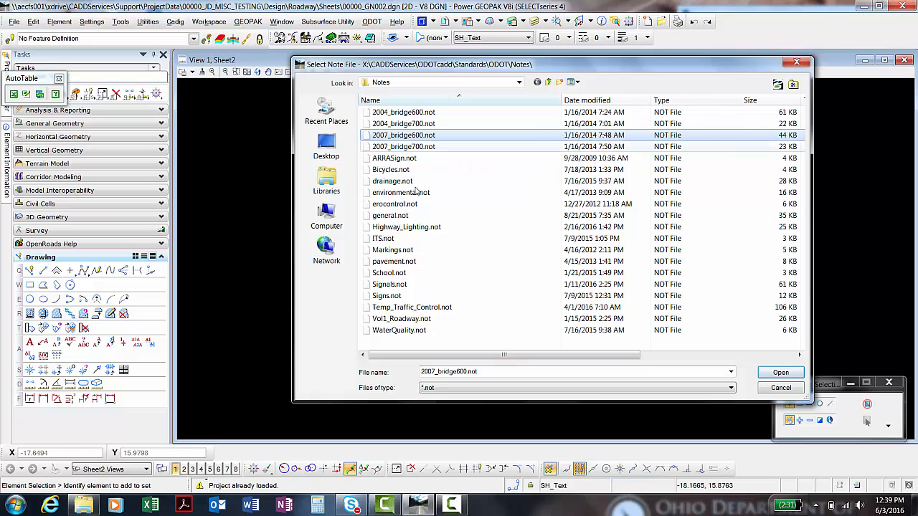
pyautogui.click(796, 376)
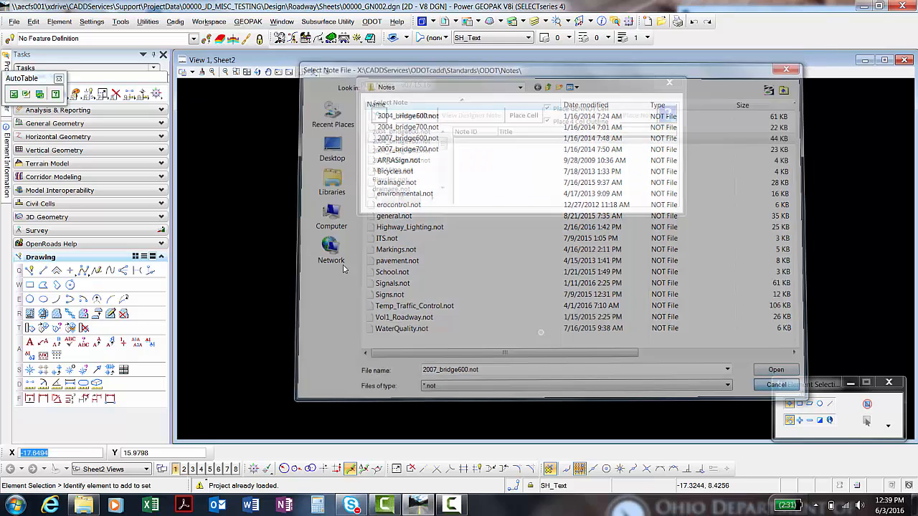
# Select the 2007_bridge600.not note file and look through its note IDs and titles
pyautogui.click(396, 151)
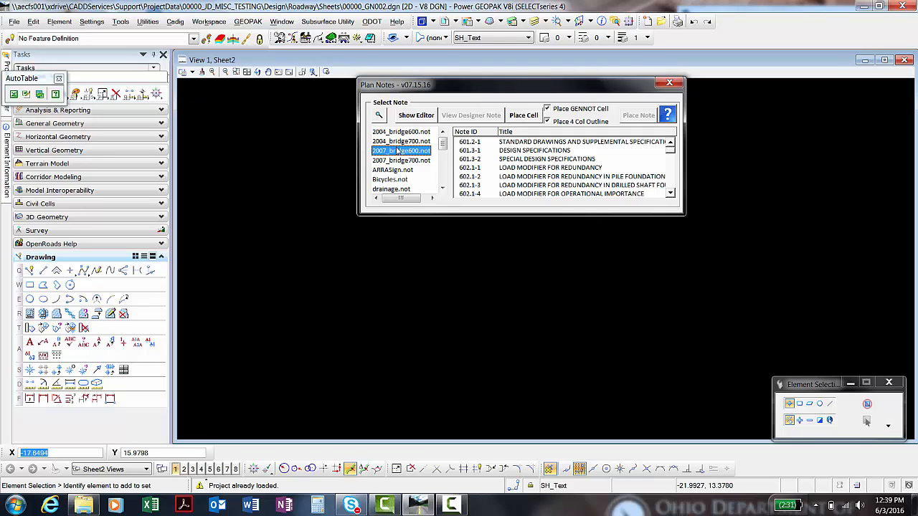
pyautogui.scroll(-2, 397, 151)
pyautogui.scroll(2, 398, 151)
pyautogui.scroll(-3, 423, 160)
pyautogui.scroll(3, 423, 159)
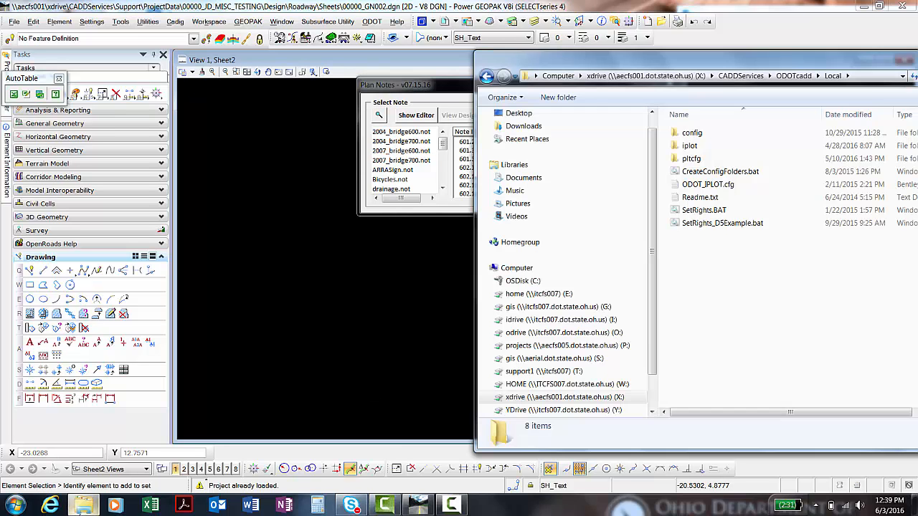
# Switch to Windows Explorer and open the Notes folder under ODOTcadd Standards ODOT
pyautogui.click(86, 505)
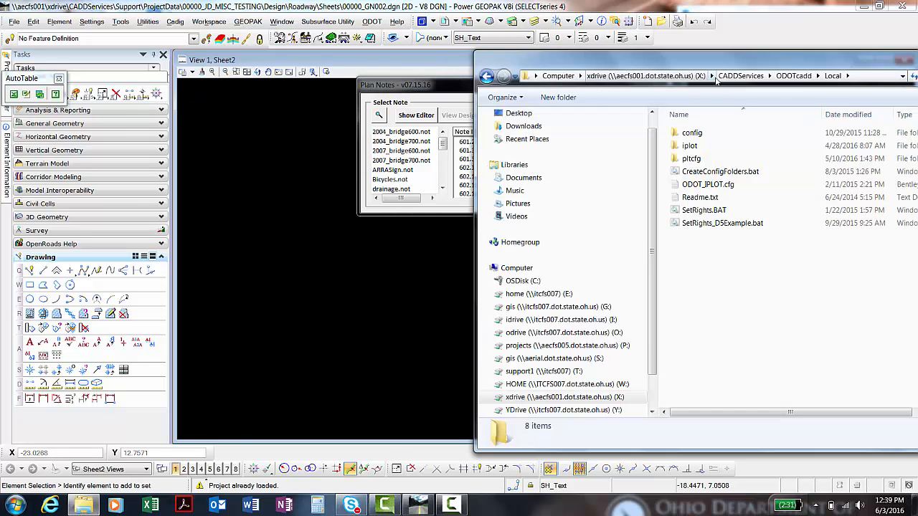
pyautogui.click(793, 76)
pyautogui.doubleClick(739, 176)
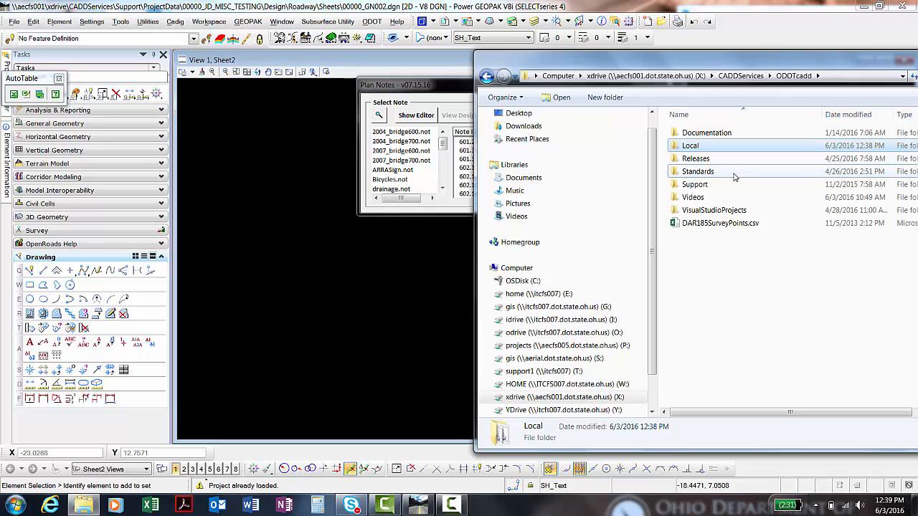
pyautogui.doubleClick(710, 288)
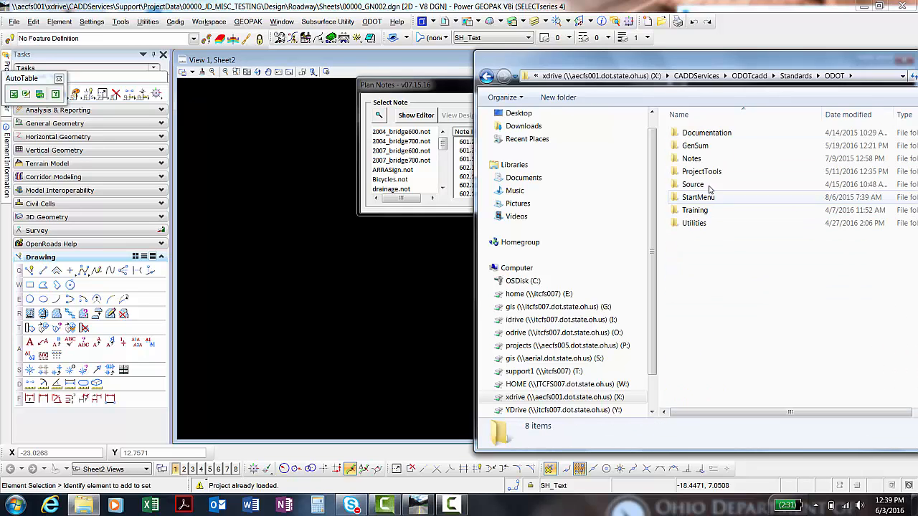
pyautogui.doubleClick(704, 158)
pyautogui.click(703, 157)
# Try to add ARRASign.not from the Notes folder to the Plan Notes file list
pyautogui.click(704, 184)
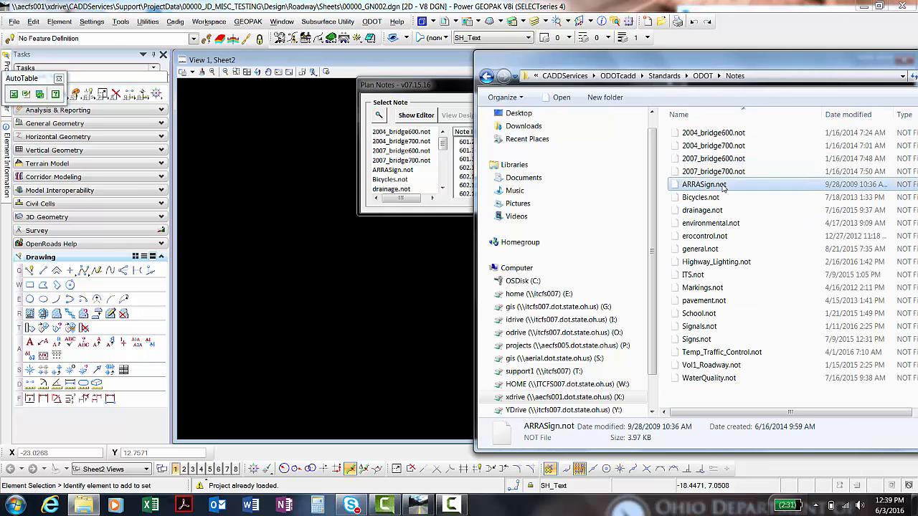
pyautogui.moveTo(704, 184); pyautogui.dragTo(410, 178)
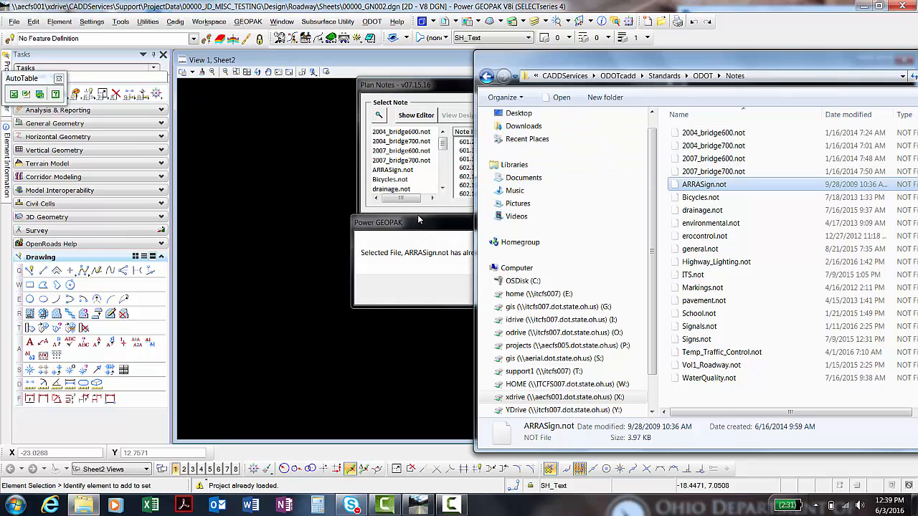
pyautogui.moveTo(420, 223); pyautogui.dragTo(317, 240)
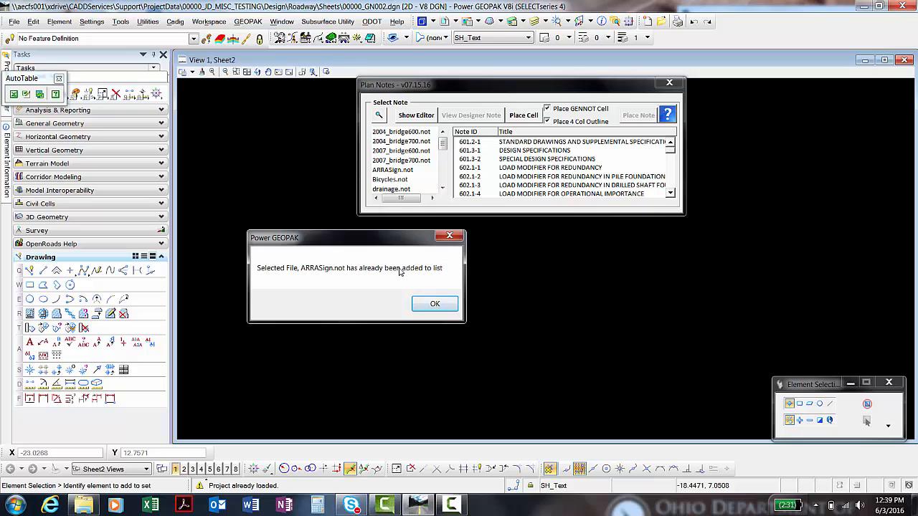
pyautogui.click(434, 305)
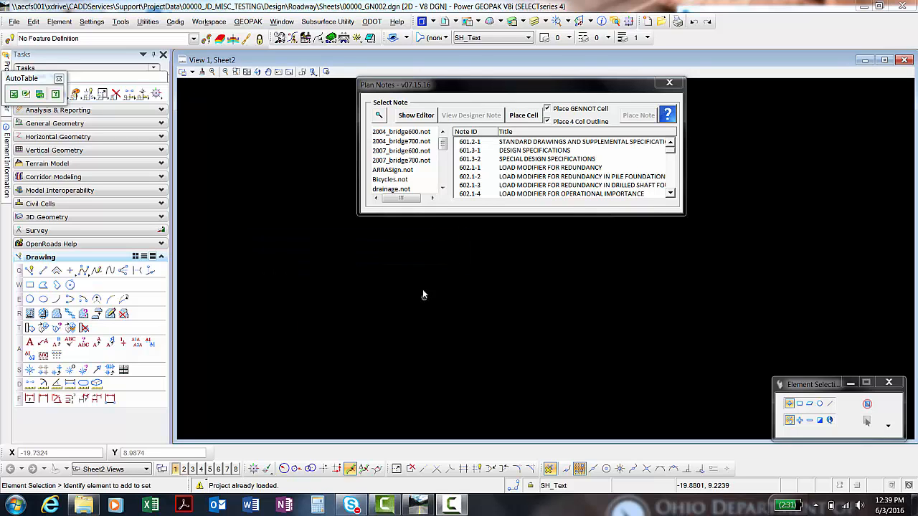
# Look through the note files listed in Plan Notes and return to the start of the list
pyautogui.click(442, 188)
pyautogui.click(442, 188)
pyautogui.click(443, 189)
pyautogui.click(443, 189)
pyautogui.click(443, 190)
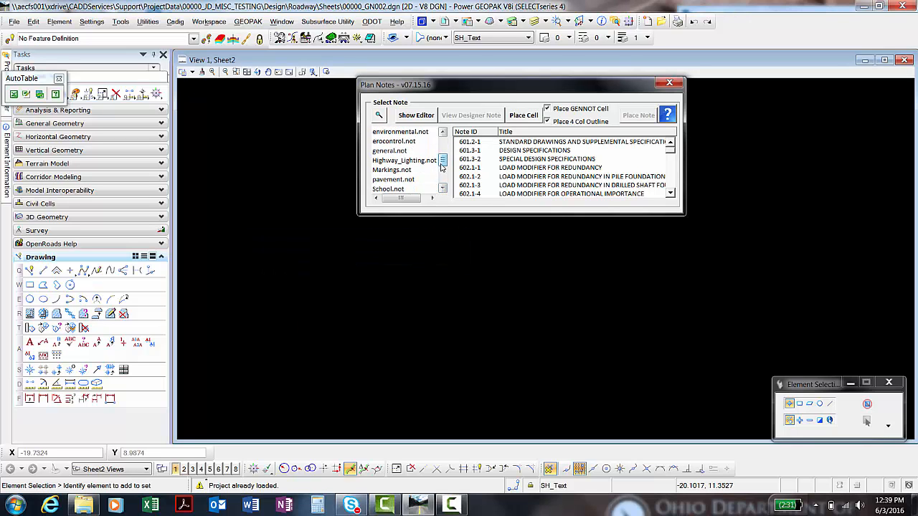
pyautogui.moveTo(443, 163); pyautogui.dragTo(447, 145)
pyautogui.click(471, 149)
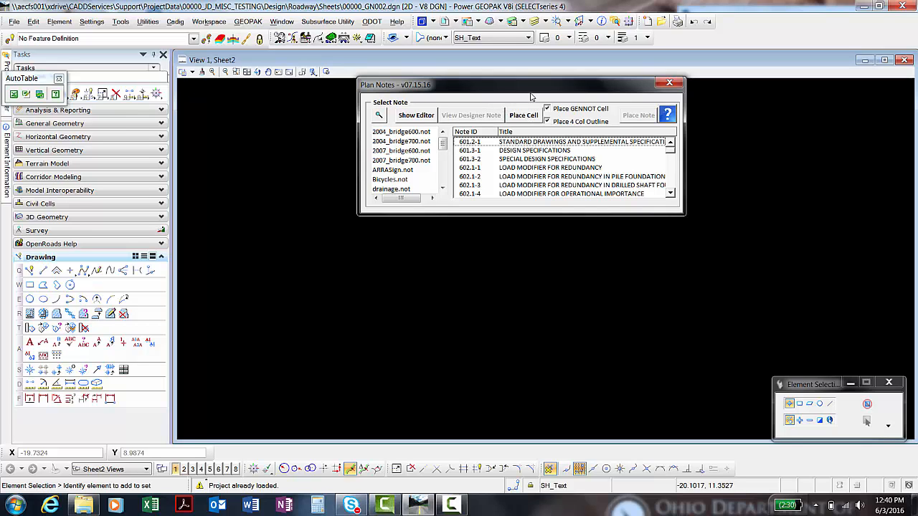
# Start placing the general notes sheet cell with the GENNOT cell and 4-column outline included, and preview it in the drawing
pyautogui.moveTo(534, 90); pyautogui.dragTo(660, 90)
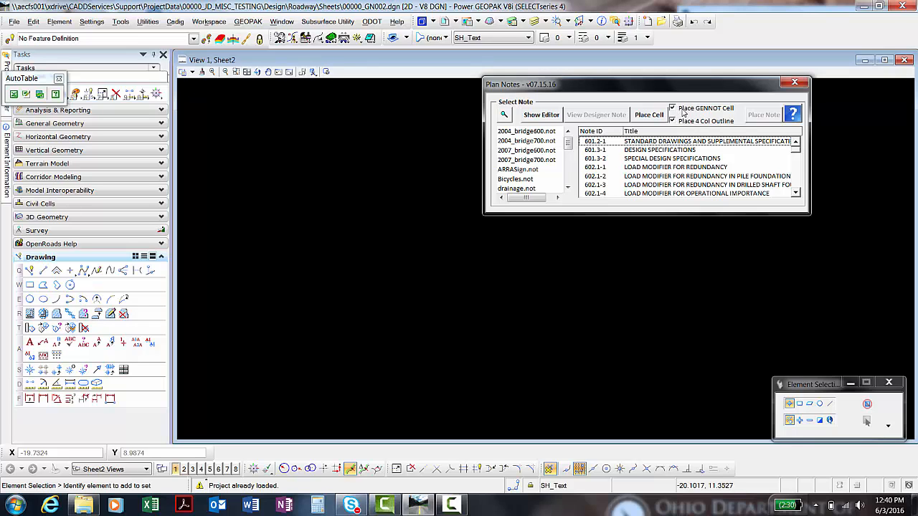
pyautogui.click(649, 115)
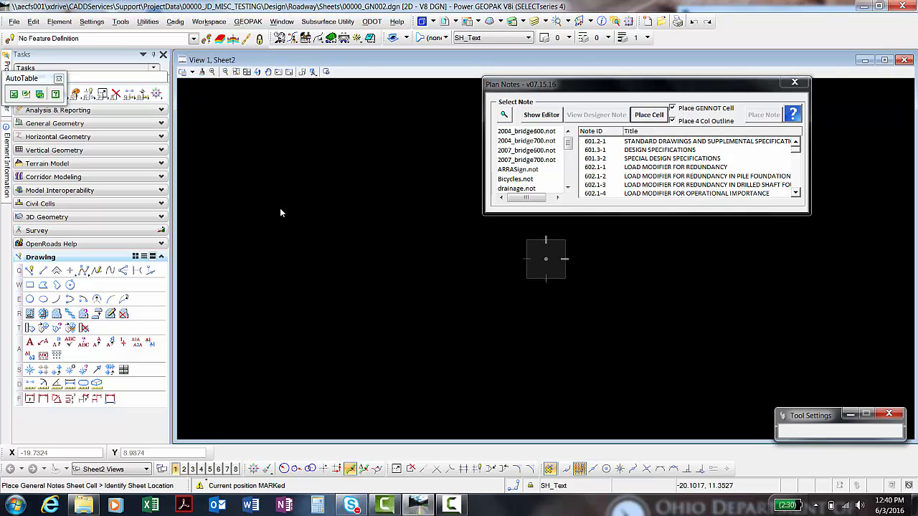
pyautogui.scroll(-7, 238, 322)
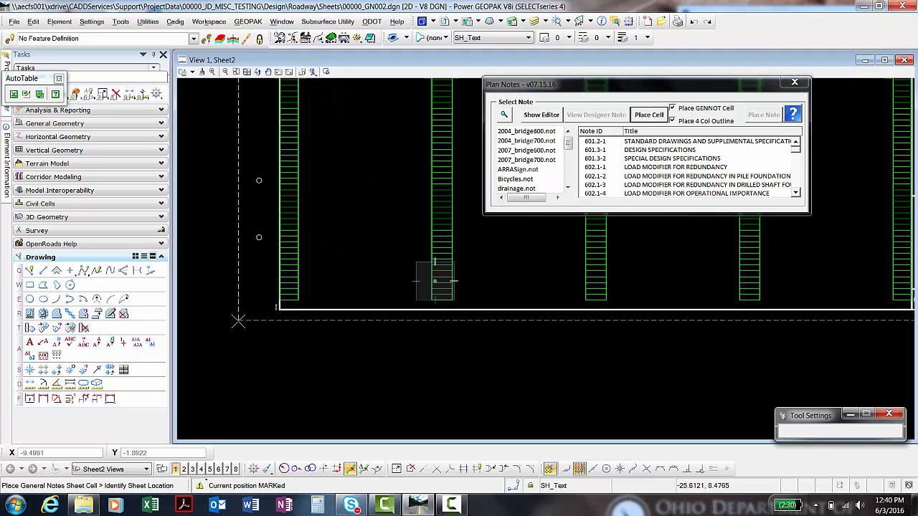
pyautogui.scroll(1, 238, 324)
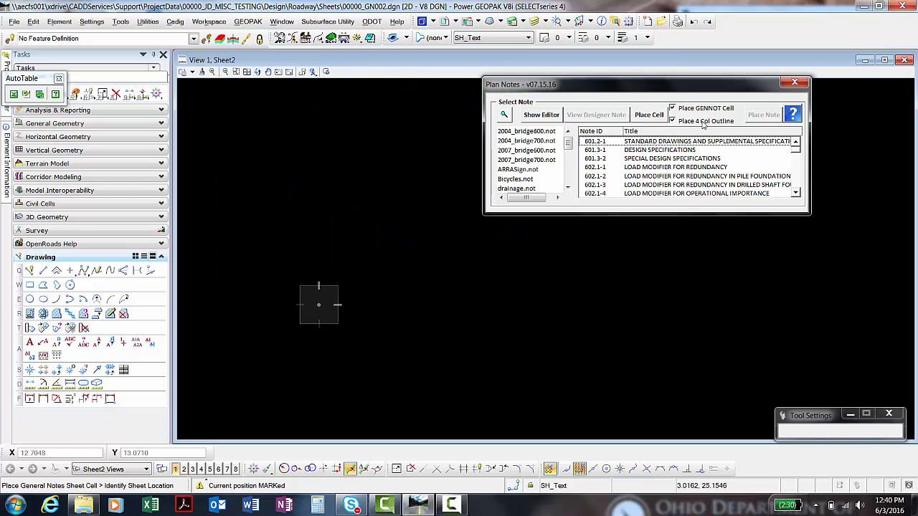
# Try the sheet cell placement without the GENNOT cell and without the 4-column outline, and switch both options back on
pyautogui.click(672, 121)
pyautogui.click(673, 108)
pyautogui.click(672, 120)
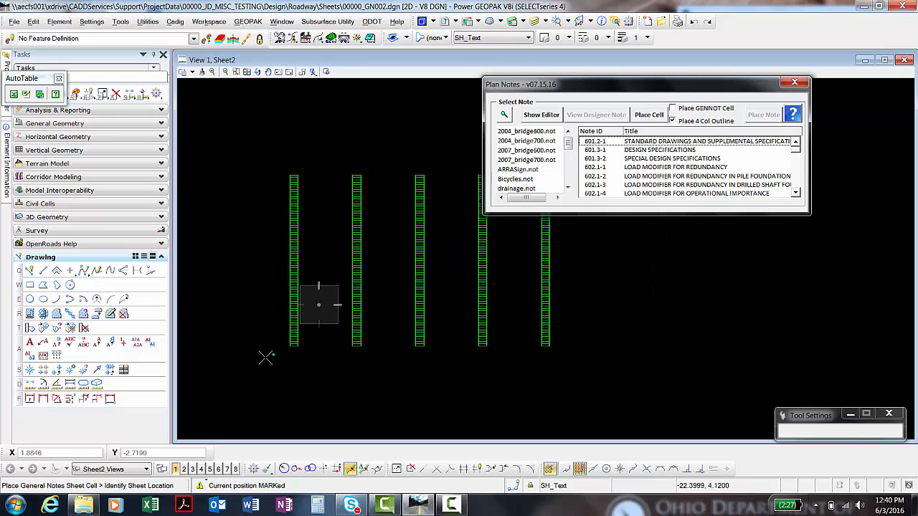
pyautogui.click(672, 120)
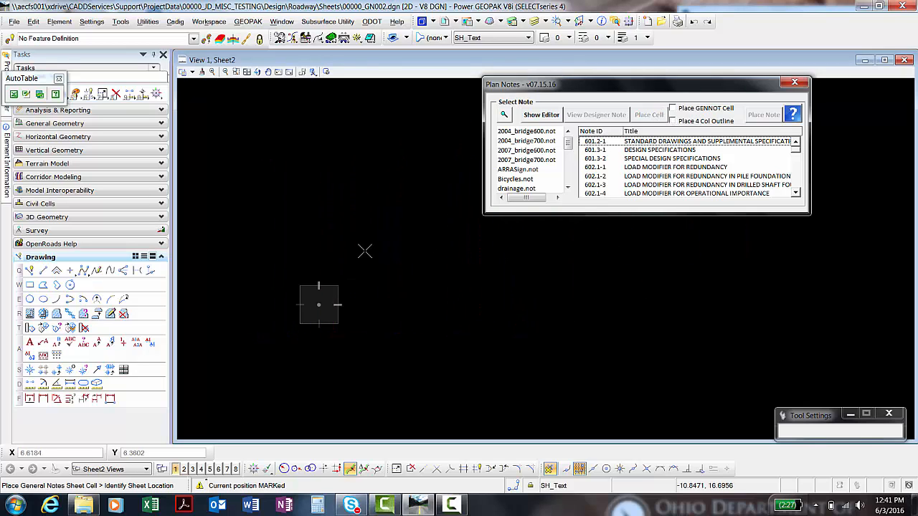
pyautogui.click(673, 109)
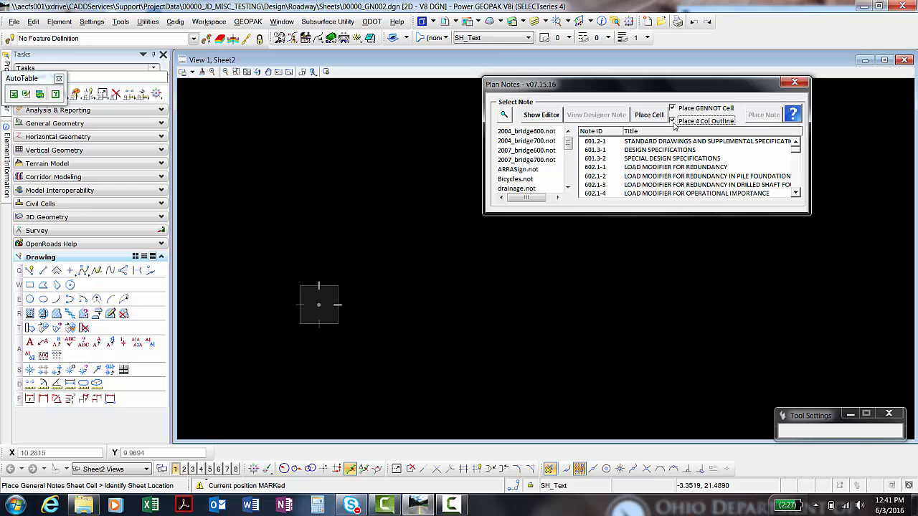
pyautogui.click(672, 120)
# Place one general notes sheet cell with its 4-column outline in the view, and move the Plan Notes dialog clear of the sheet
pyautogui.click(226, 308)
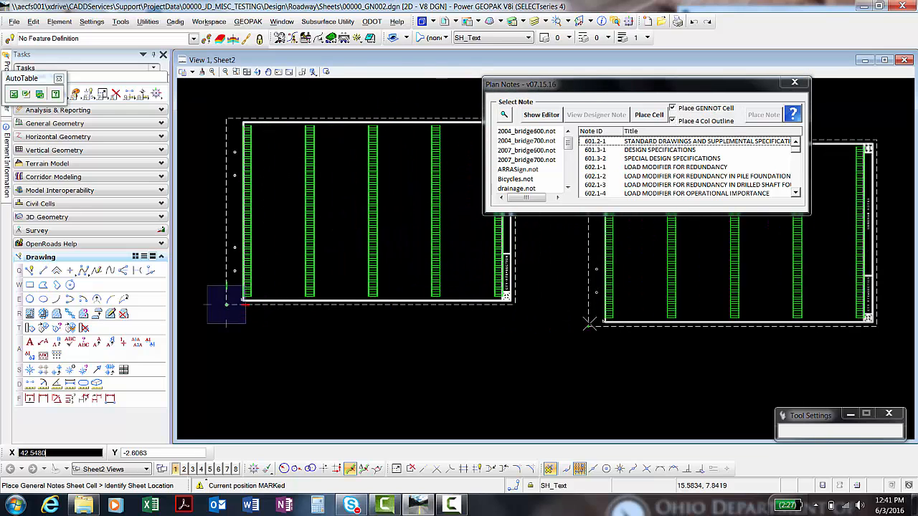
pyautogui.rightClick(584, 310)
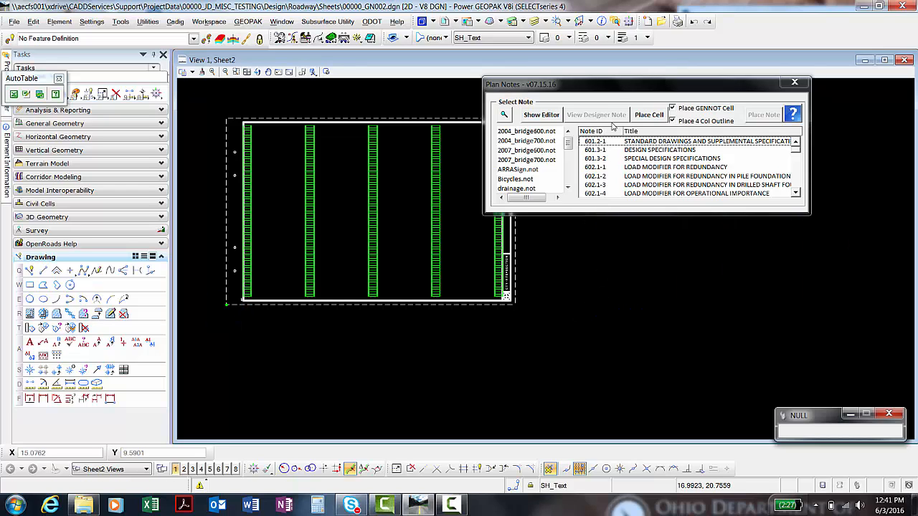
pyautogui.moveTo(611, 91); pyautogui.dragTo(670, 111)
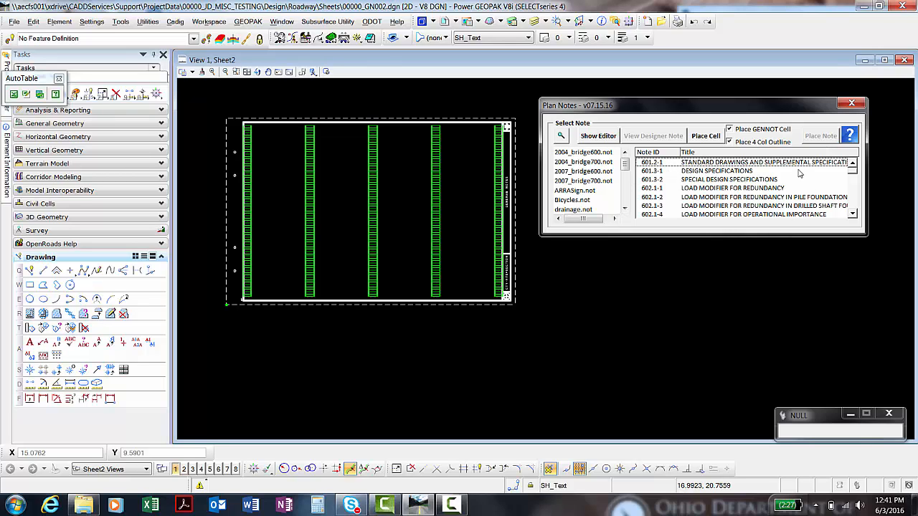
# Open the Plan Notes help document and go to the Tips and Cautions section under Application Operation
pyautogui.click(851, 136)
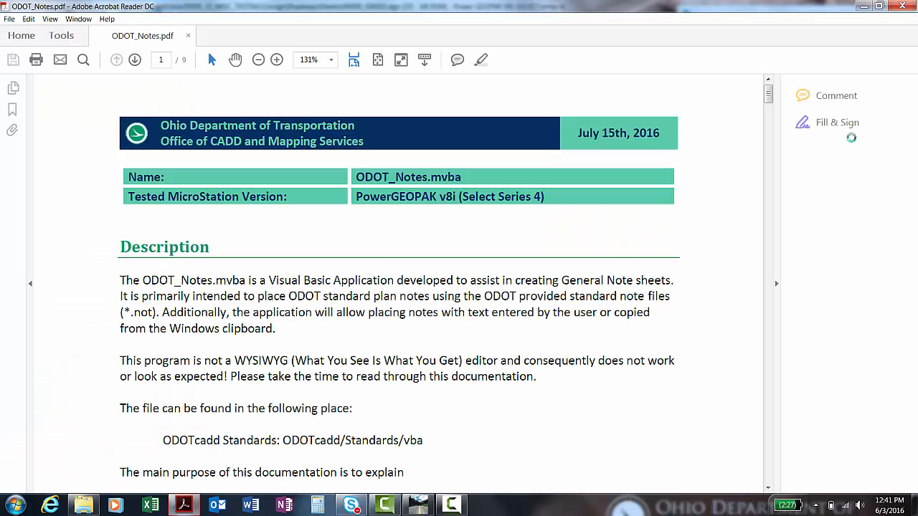
pyautogui.click(776, 286)
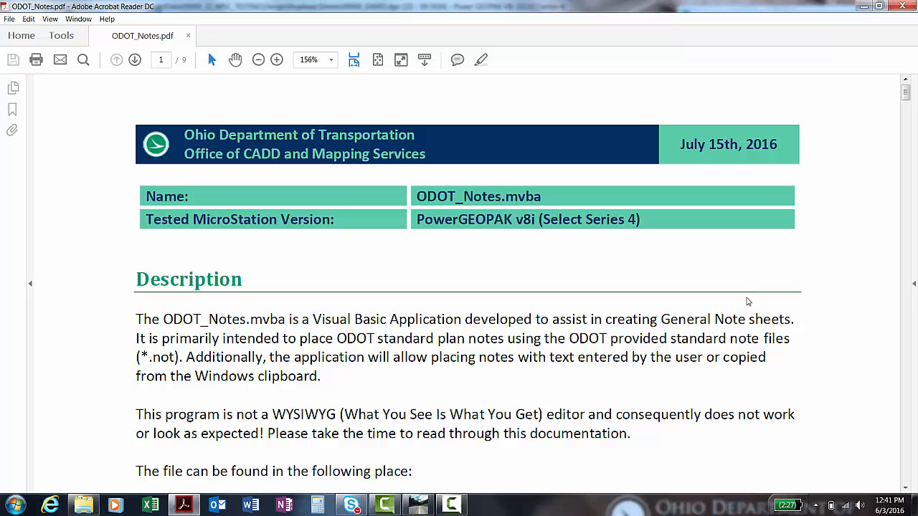
pyautogui.click(13, 109)
pyautogui.click(43, 176)
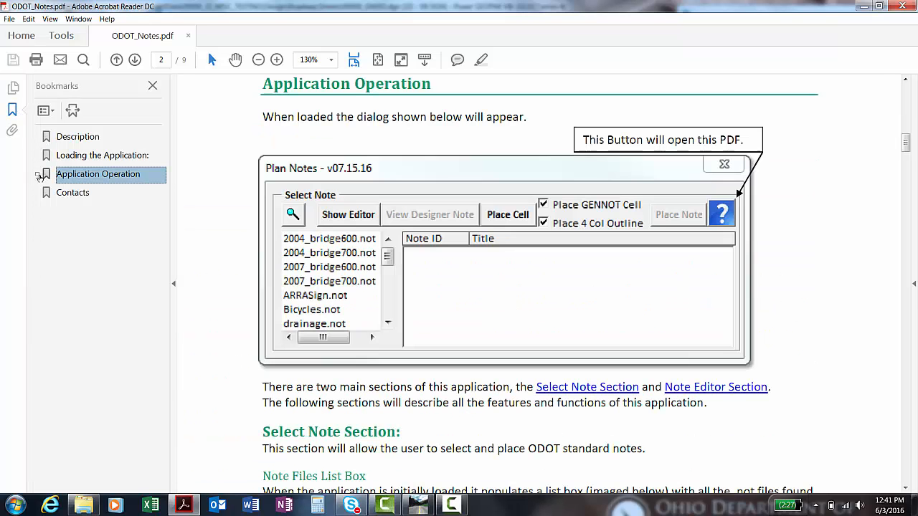
pyautogui.click(38, 175)
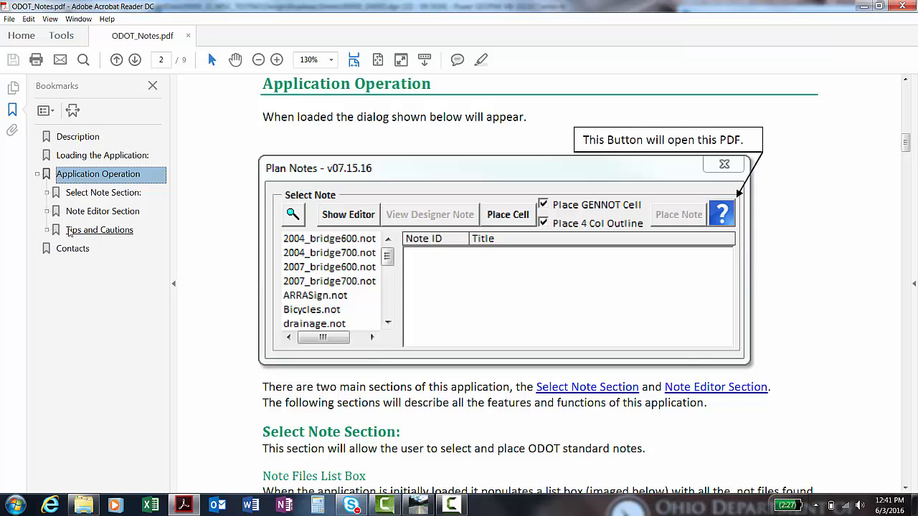
pyautogui.click(100, 232)
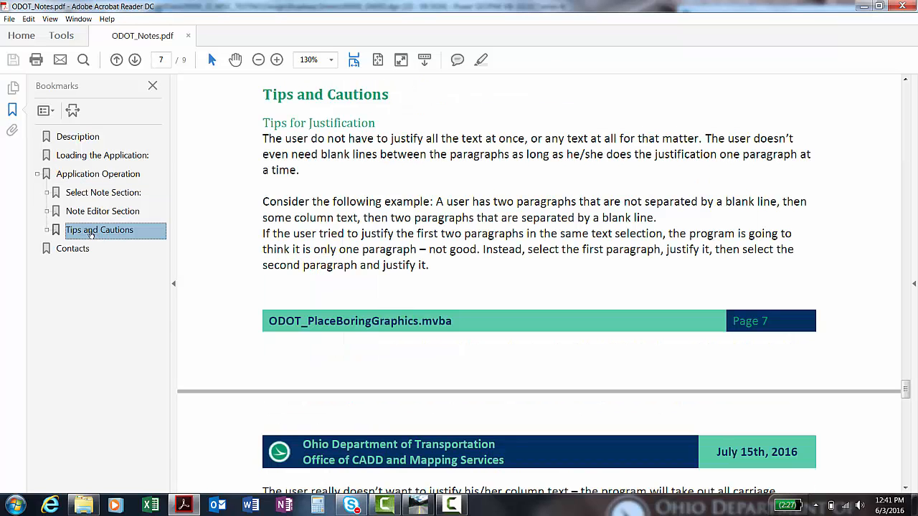
# Examine the Tips for Justification paragraph and close the ODOT_Notes.pdf help document
pyautogui.click(603, 160)
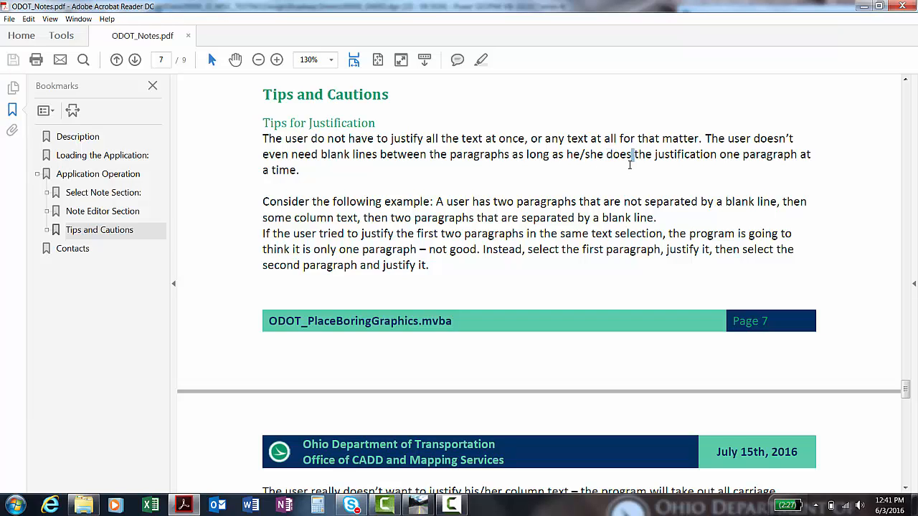
pyautogui.click(652, 154)
pyautogui.click(901, 6)
# Go through the note files in Plan Notes and load the notes of environmental.not
pyautogui.moveTo(664, 108); pyautogui.dragTo(669, 94)
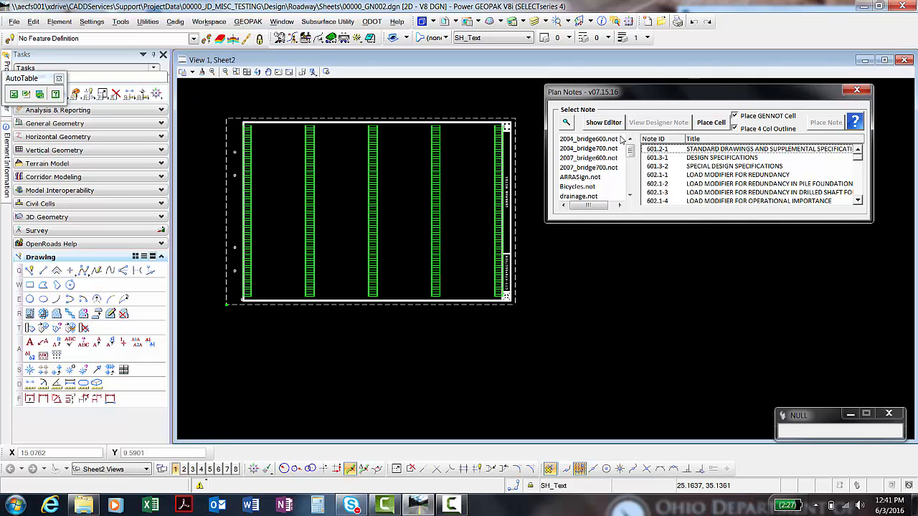
pyautogui.click(597, 158)
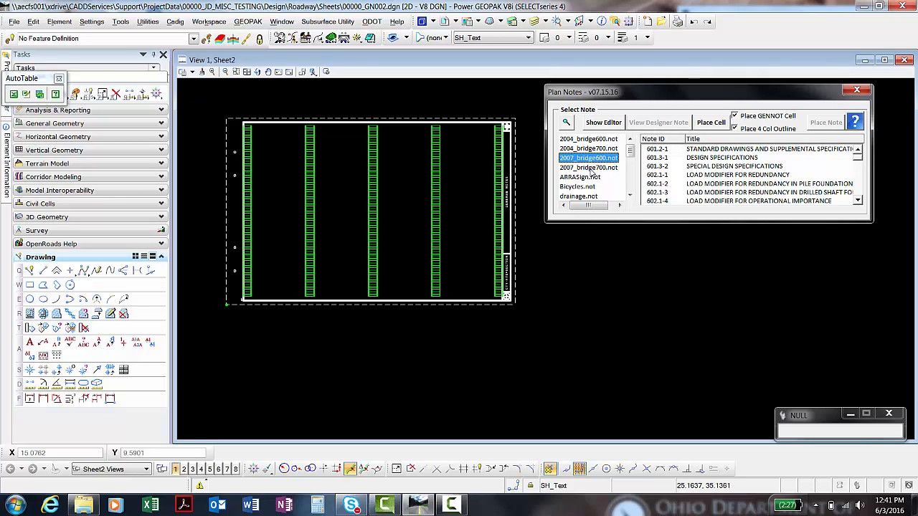
pyautogui.click(592, 170)
pyautogui.click(590, 187)
pyautogui.click(590, 187)
pyautogui.click(589, 187)
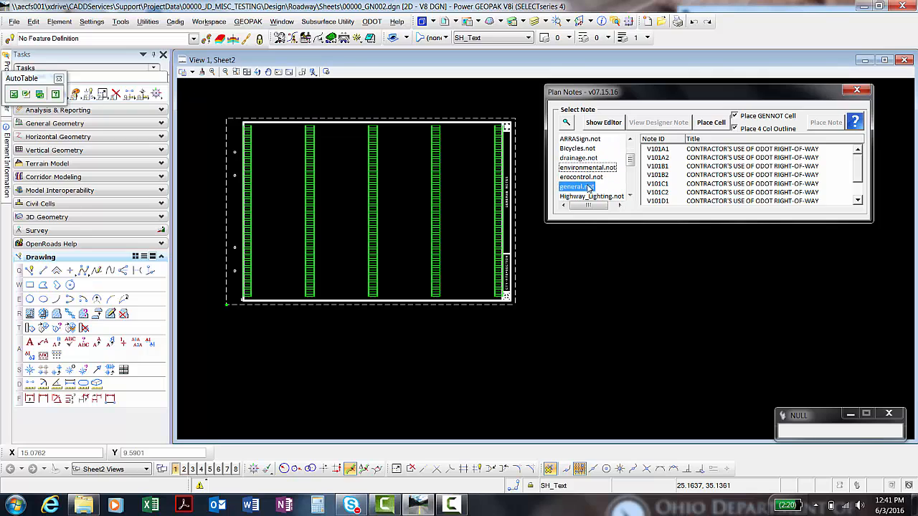
pyautogui.click(587, 167)
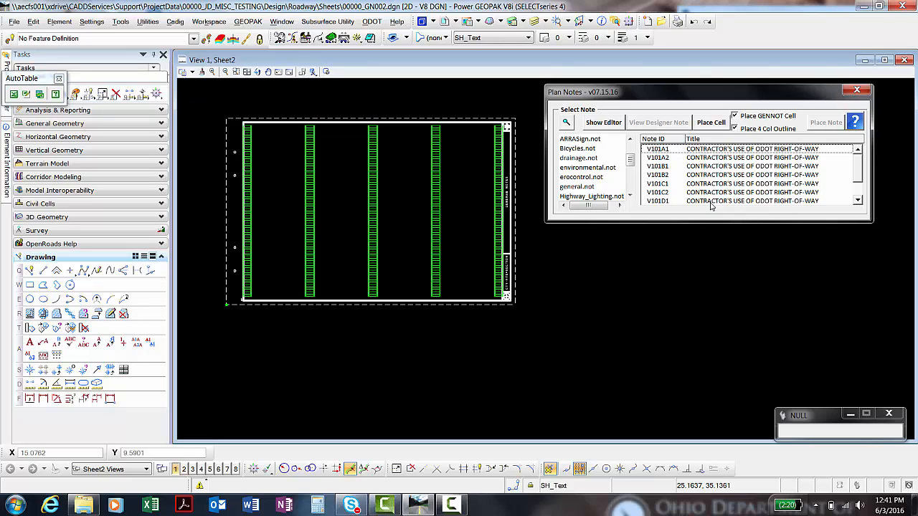
pyautogui.click(579, 169)
# Look through the listed notes and select note V101B2, CONTRACTOR'S USE OF ODOT RIGHT-OF-WAY
pyautogui.click(653, 182)
pyautogui.scroll(-2, 738, 159)
pyautogui.scroll(2, 739, 159)
pyautogui.click(704, 175)
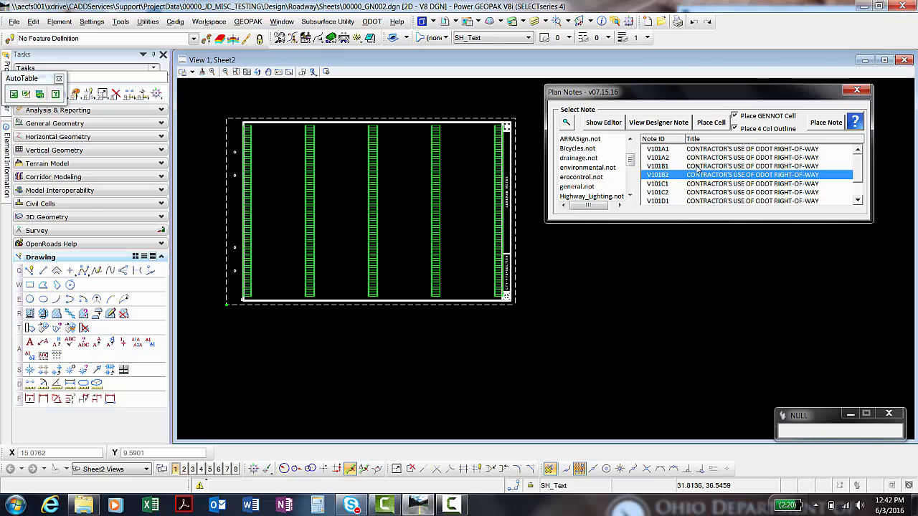
# Open the designer note for V101B2, read through its guidance on using the V101 notes, and close it
pyautogui.click(676, 123)
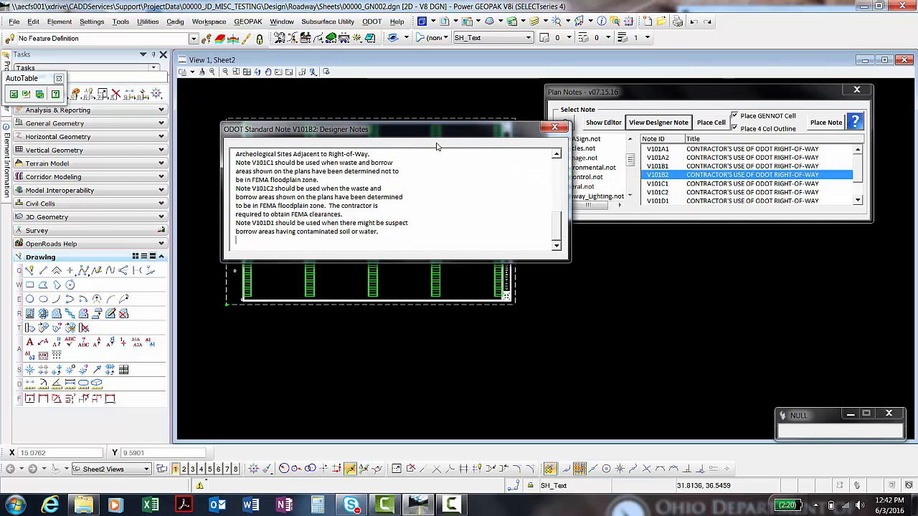
pyautogui.moveTo(380, 231); pyautogui.dragTo(209, 121)
pyautogui.click(421, 203)
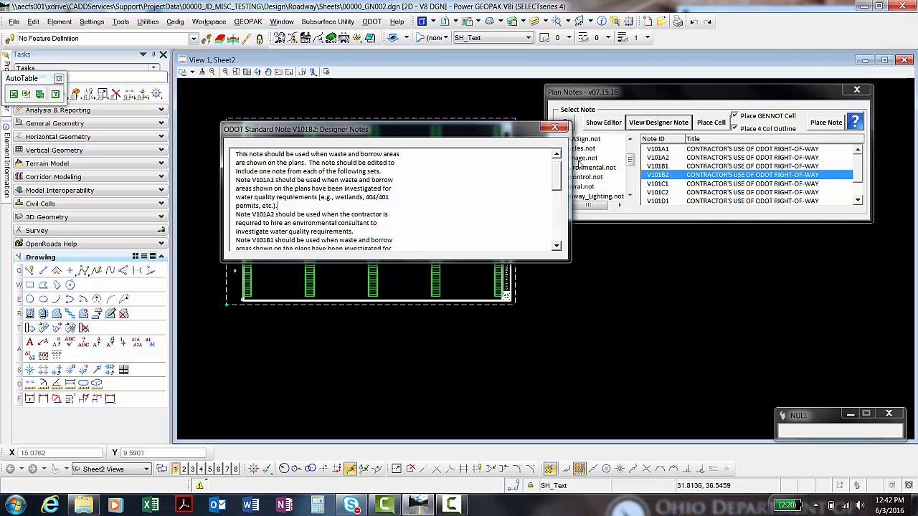
pyautogui.click(557, 153)
pyautogui.moveTo(255, 152); pyautogui.dragTo(409, 247)
pyautogui.click(413, 228)
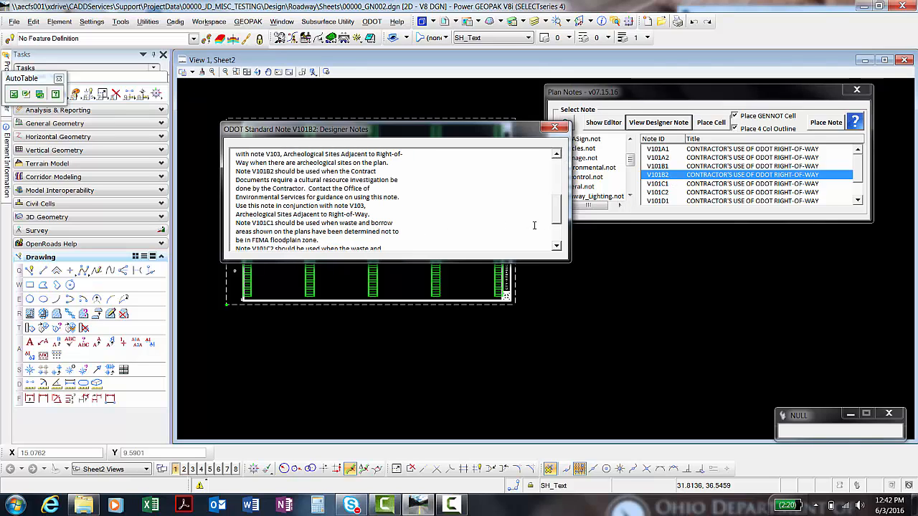
pyautogui.scroll(5, 534, 225)
pyautogui.click(554, 127)
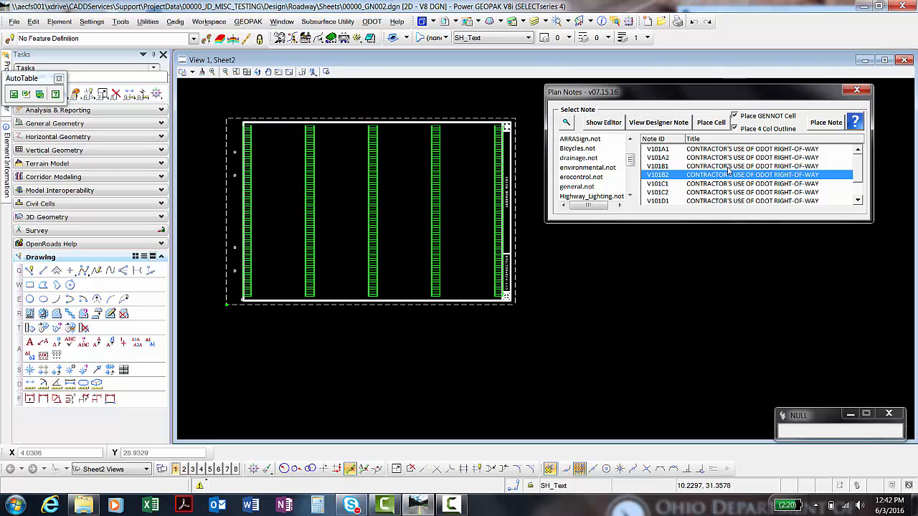
# Place note V101B2 once at the upper-left corner of the sheet's first note column and end the placement
pyautogui.click(826, 123)
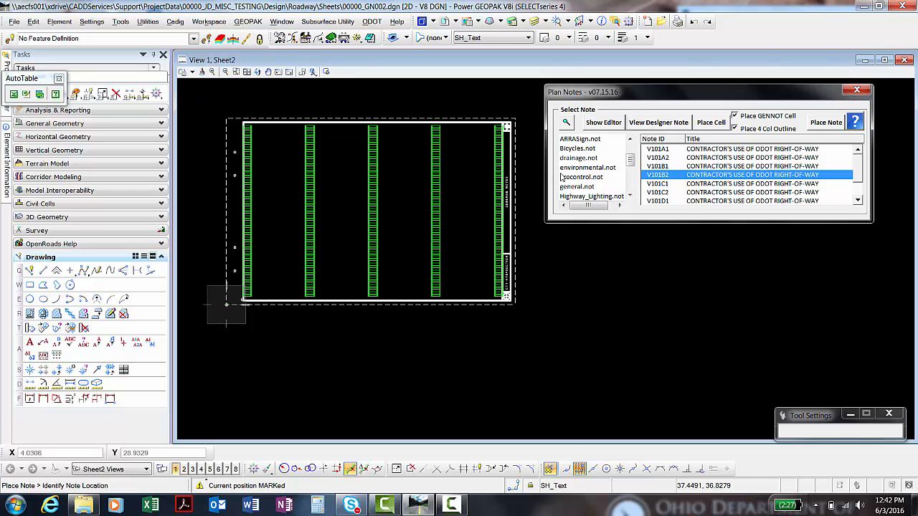
pyautogui.scroll(8, 239, 150)
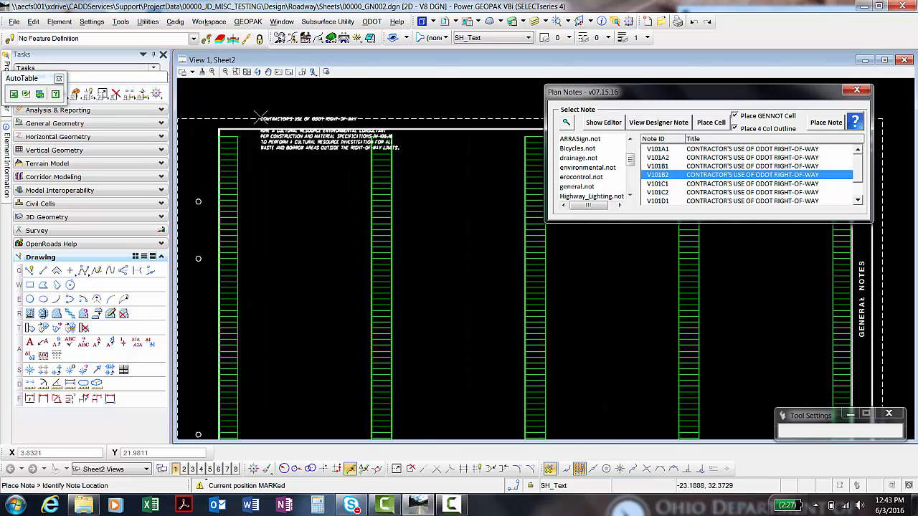
pyautogui.scroll(-2, 241, 153)
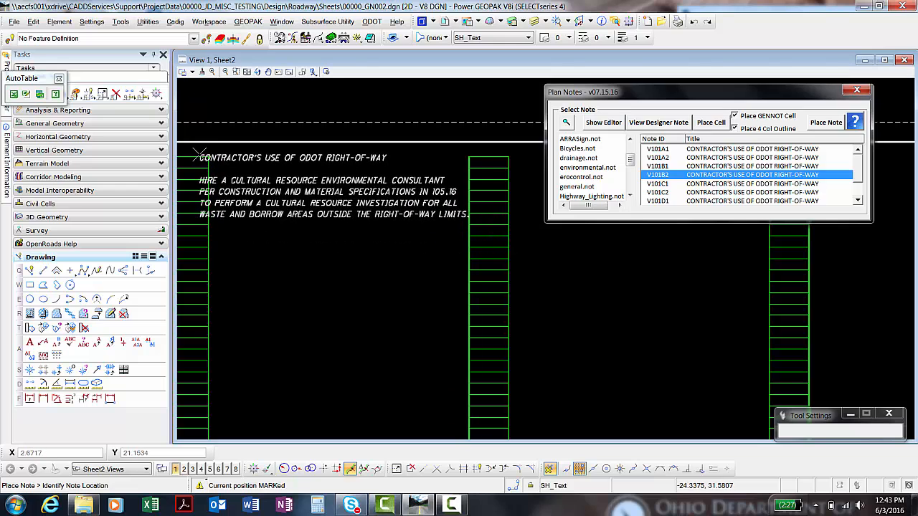
pyautogui.scroll(3, 195, 153)
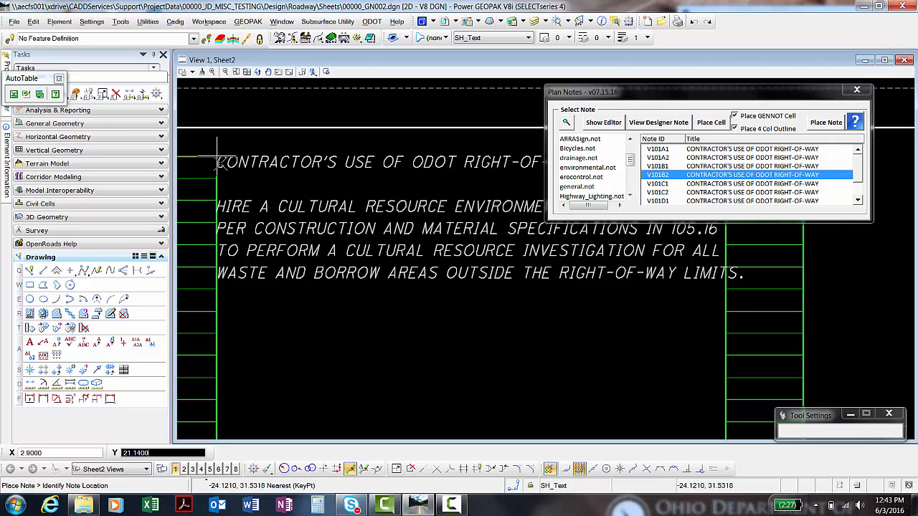
pyautogui.scroll(-2, 215, 163)
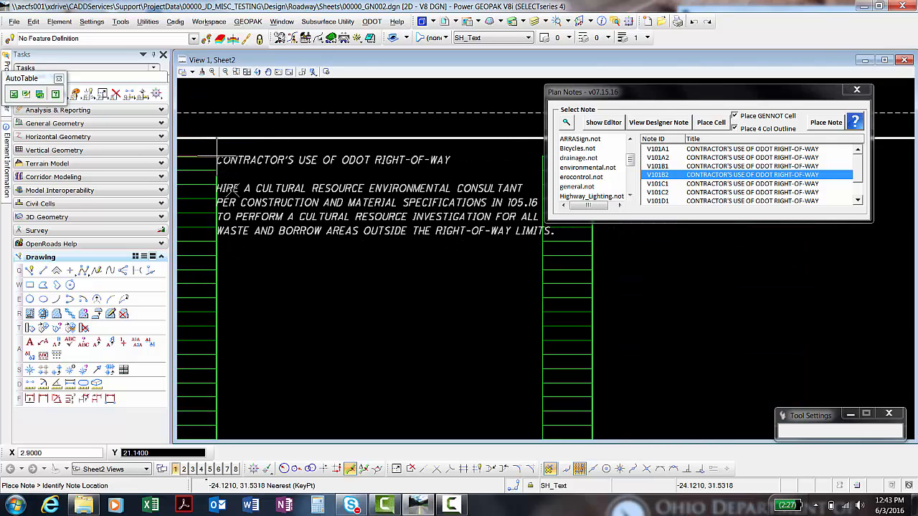
pyautogui.click(384, 275)
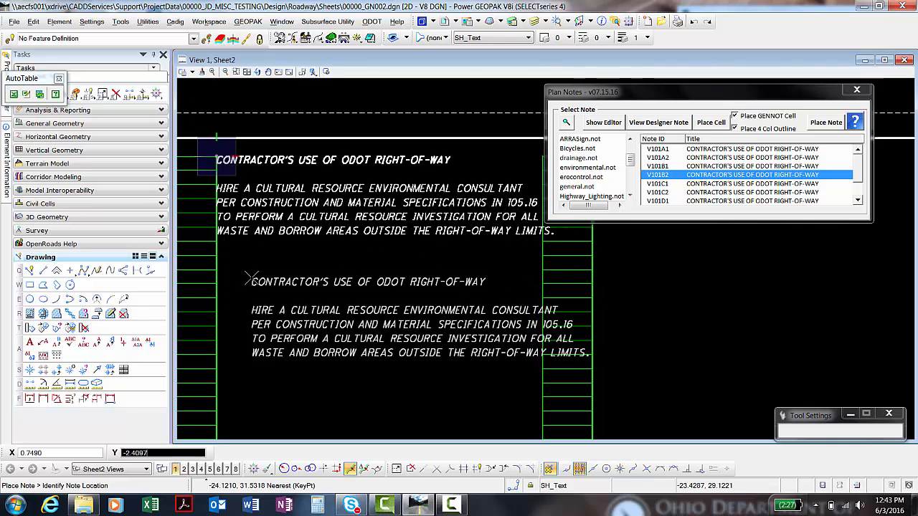
pyautogui.rightClick(252, 278)
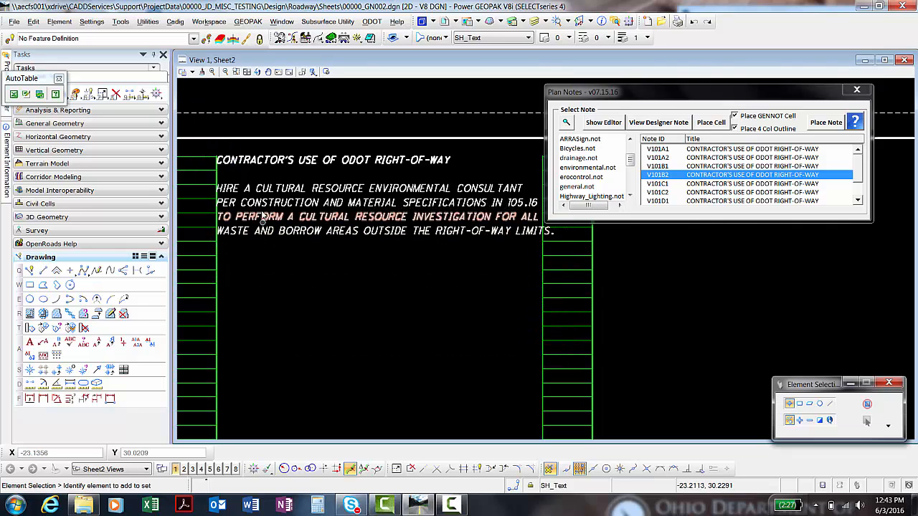
# Select the title and text lines of the placed note one at a time to check that they are separate elements
pyautogui.click(276, 163)
pyautogui.click(295, 188)
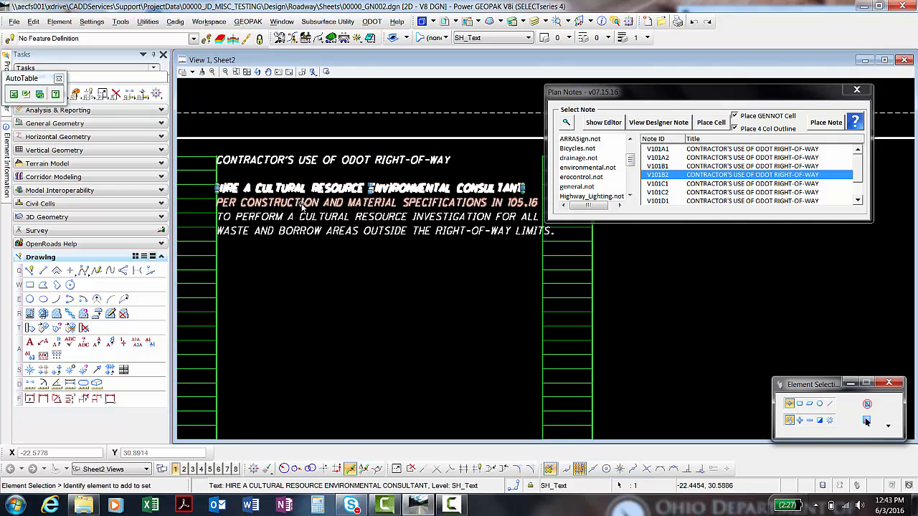
pyautogui.click(302, 204)
pyautogui.click(314, 219)
pyautogui.click(333, 231)
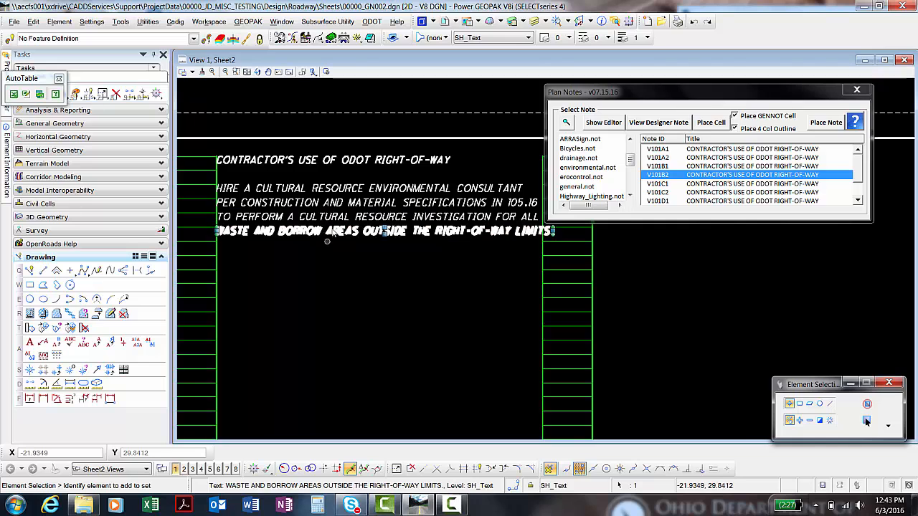
pyautogui.click(365, 273)
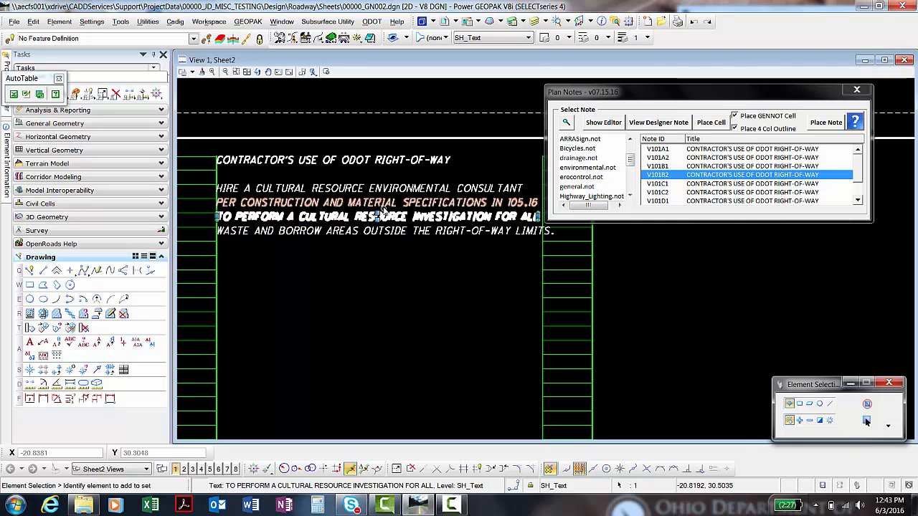
# Examine how the placed note lines up with the first column's edge and the ruled lines of the four-column sheet outline
pyautogui.click(385, 181)
pyautogui.click(384, 177)
pyautogui.scroll(-1, 384, 175)
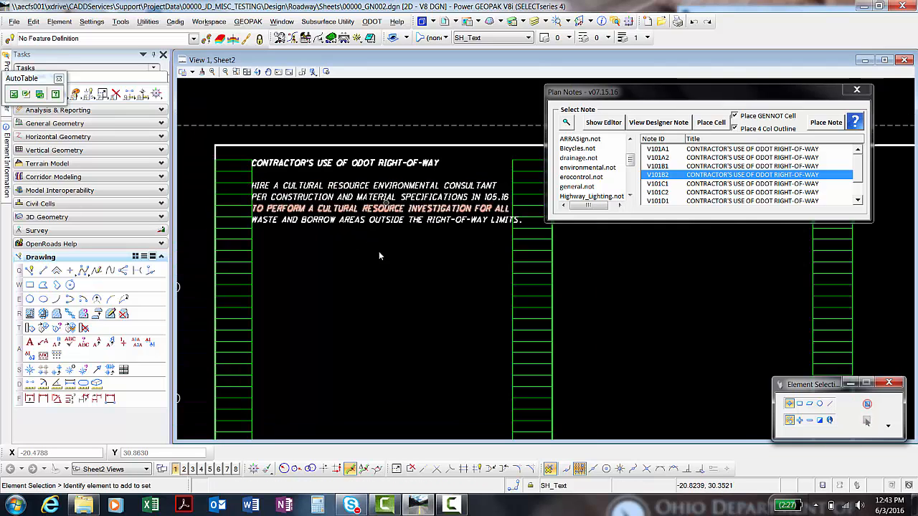
pyautogui.moveTo(373, 265); pyautogui.dragTo(392, 302, button='middle')
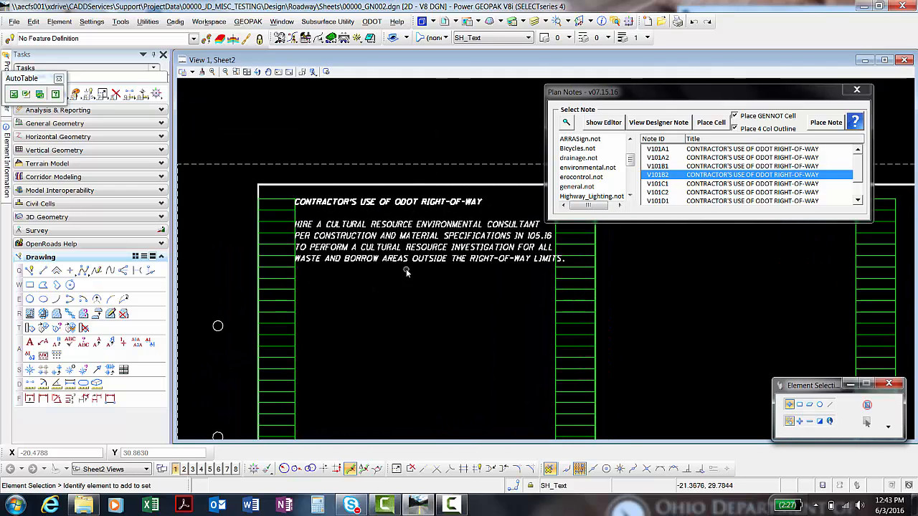
pyautogui.scroll(2, 321, 214)
pyautogui.scroll(1, 313, 223)
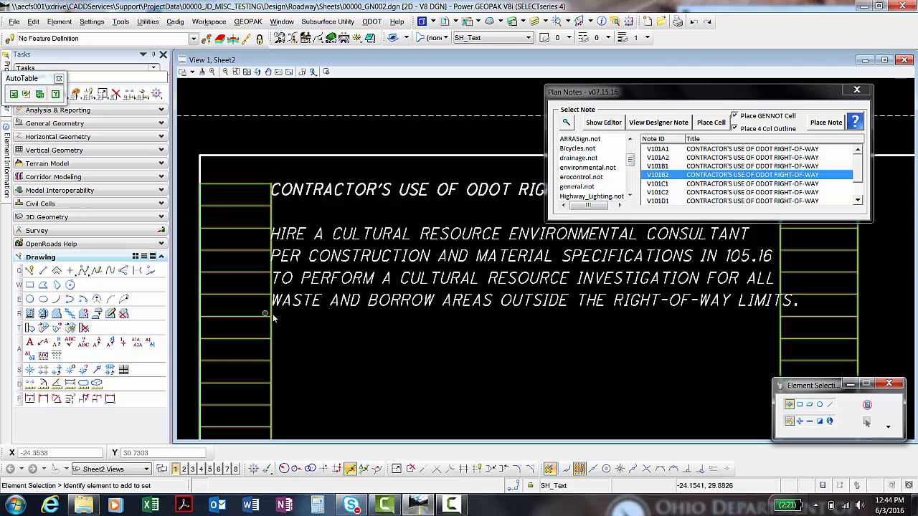
pyautogui.scroll(-1, 399, 327)
pyautogui.scroll(1, 307, 276)
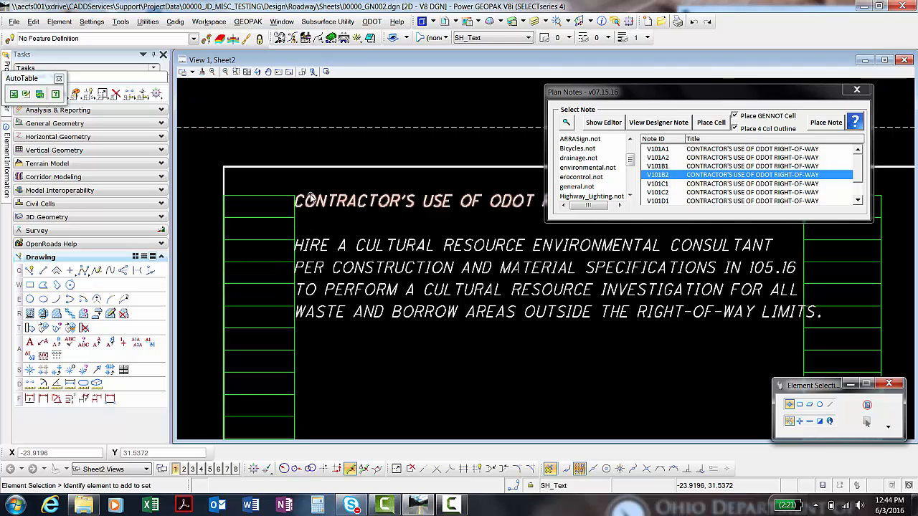
pyautogui.scroll(-5, 349, 194)
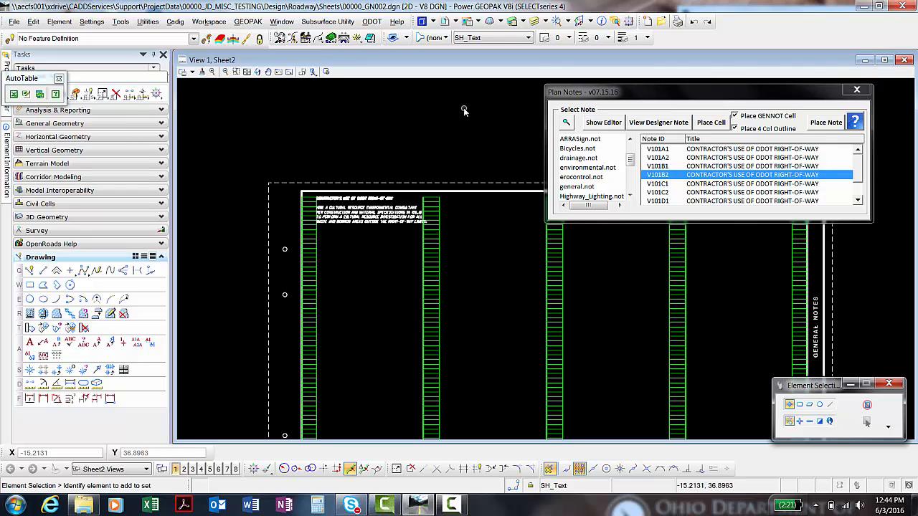
pyautogui.scroll(2, 316, 212)
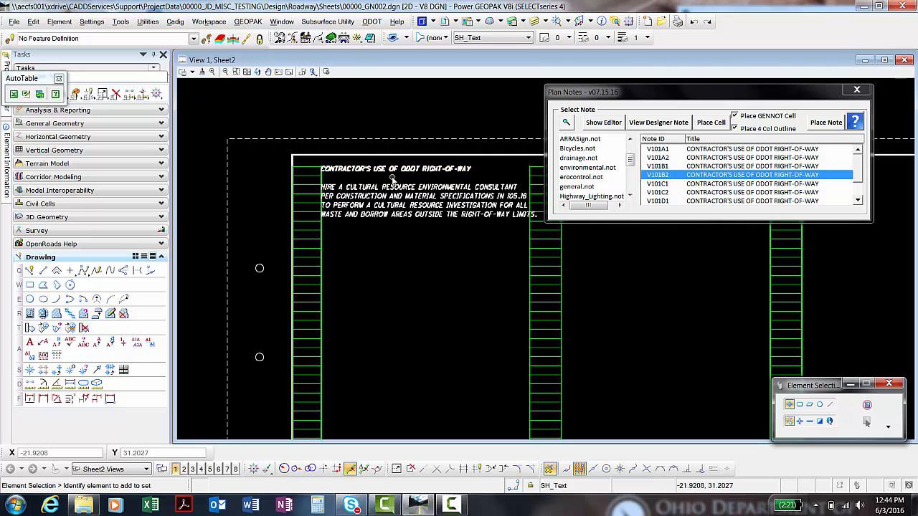
pyautogui.scroll(-2, 392, 177)
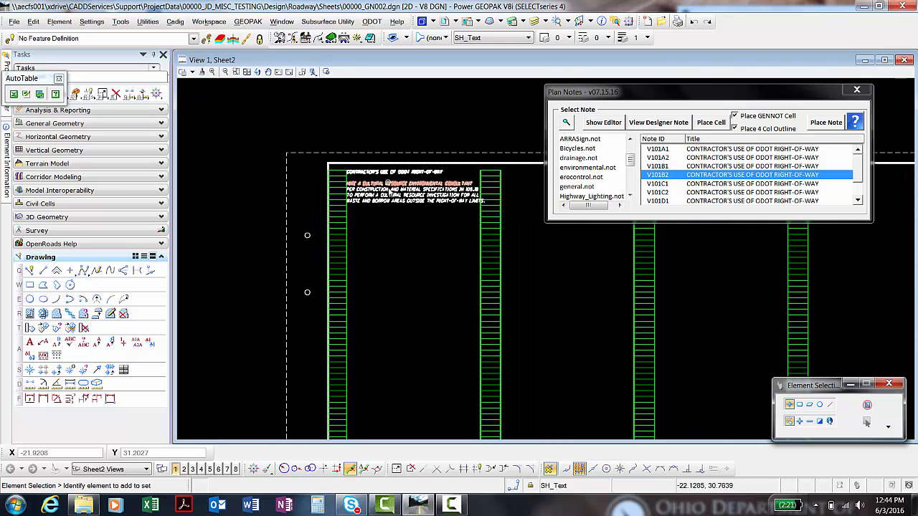
pyautogui.scroll(-3, 387, 189)
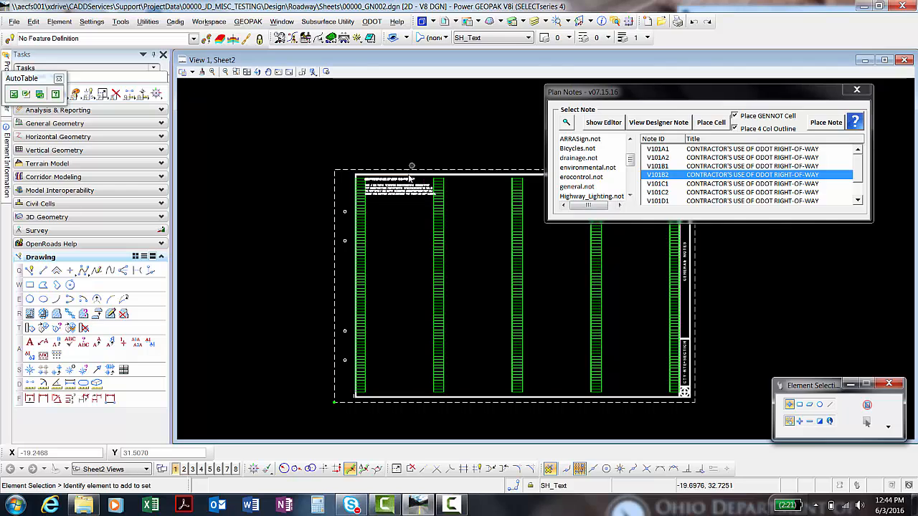
pyautogui.scroll(2, 420, 186)
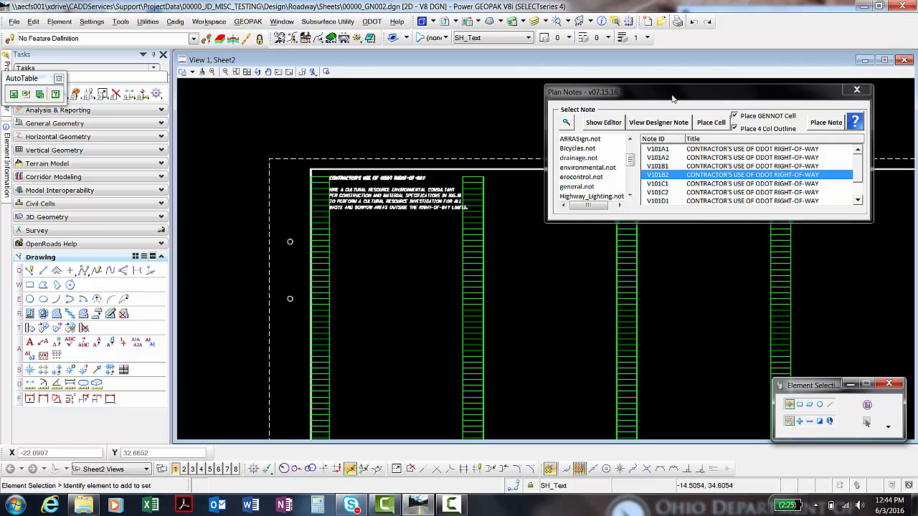
# Show the note editor in the Plan Notes dialog with the text of note V101B2
pyautogui.moveTo(672, 99); pyautogui.dragTo(668, 94)
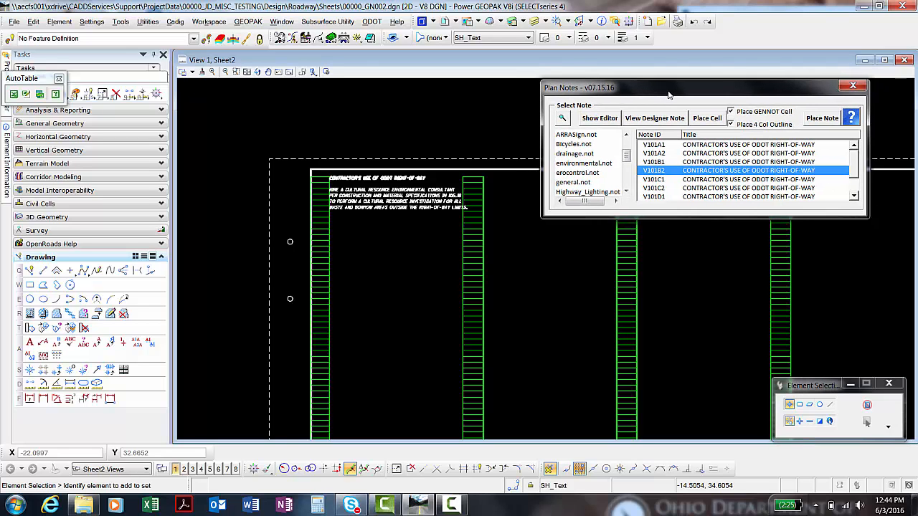
pyautogui.click(598, 118)
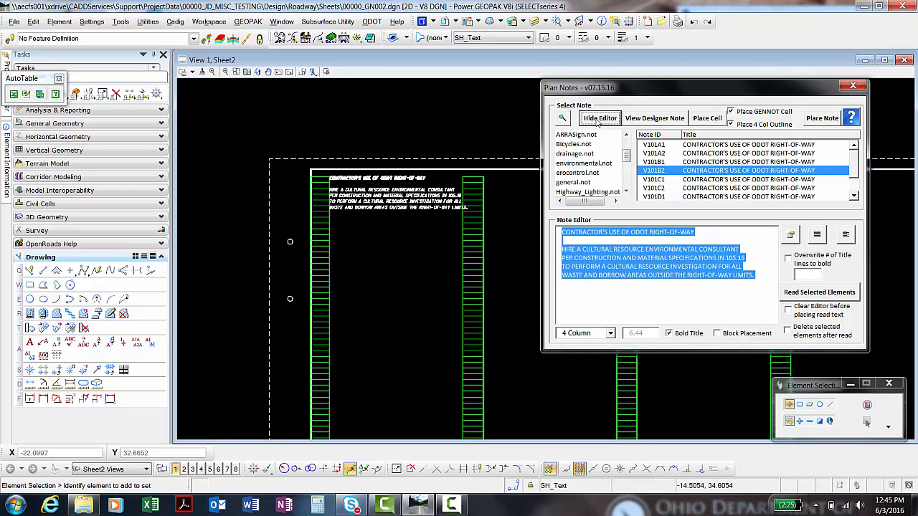
pyautogui.click(598, 118)
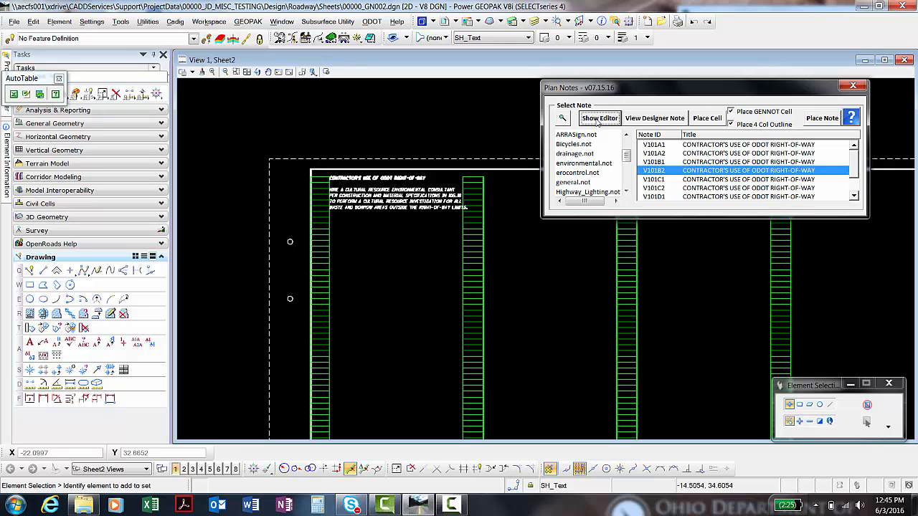
pyautogui.click(605, 122)
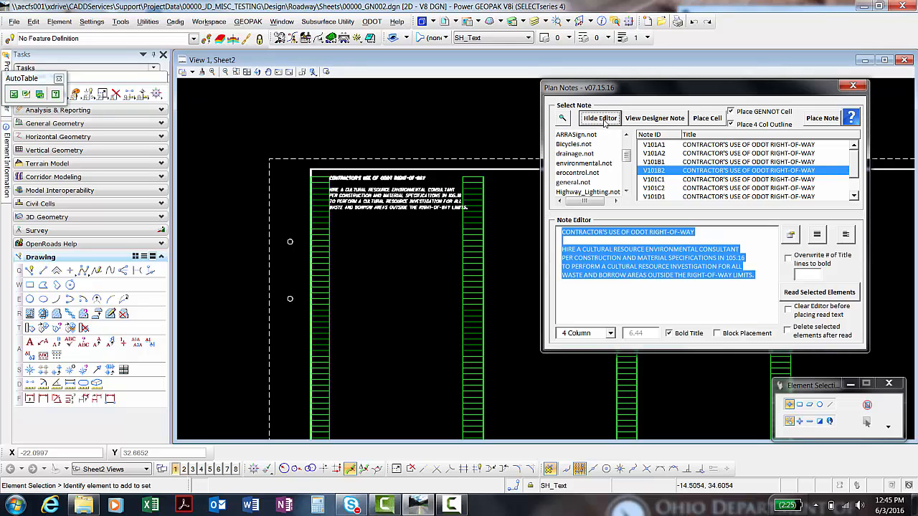
pyautogui.click(601, 119)
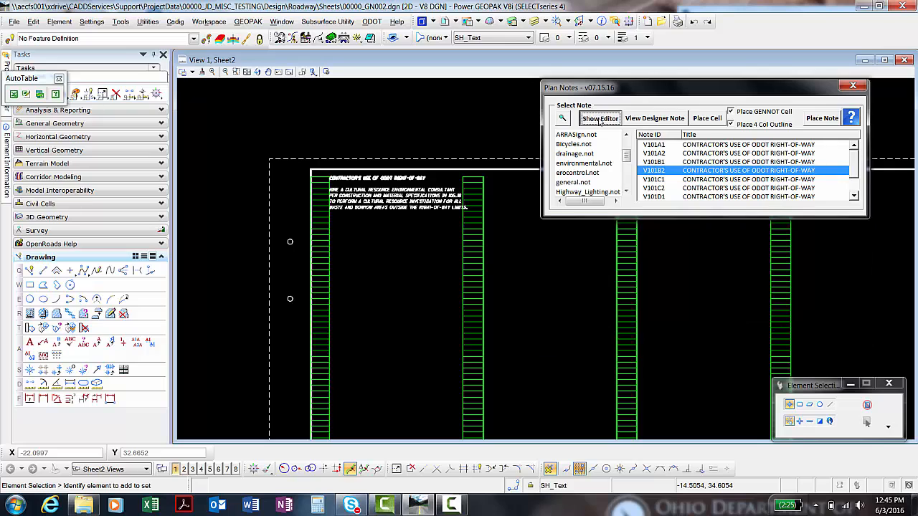
pyautogui.click(600, 119)
pyautogui.click(605, 307)
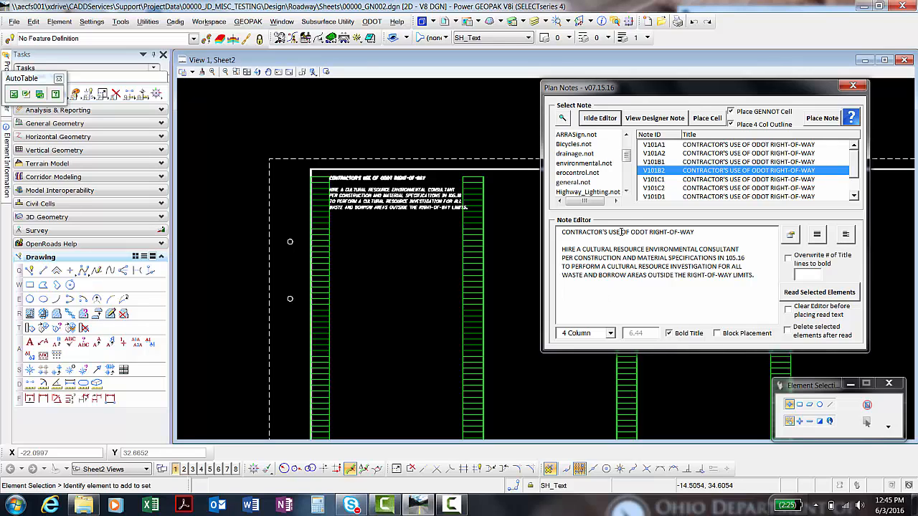
# Preview the text of notes V101A2, V101B1, V101B2 and V101C1 in the note editor, ending with V101C1 selected
pyautogui.click(736, 154)
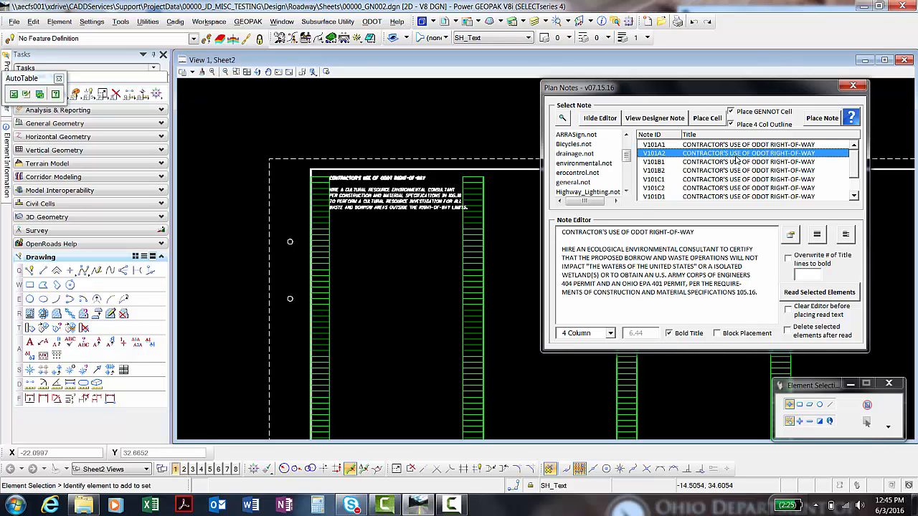
pyautogui.click(743, 162)
pyautogui.click(750, 170)
pyautogui.click(750, 180)
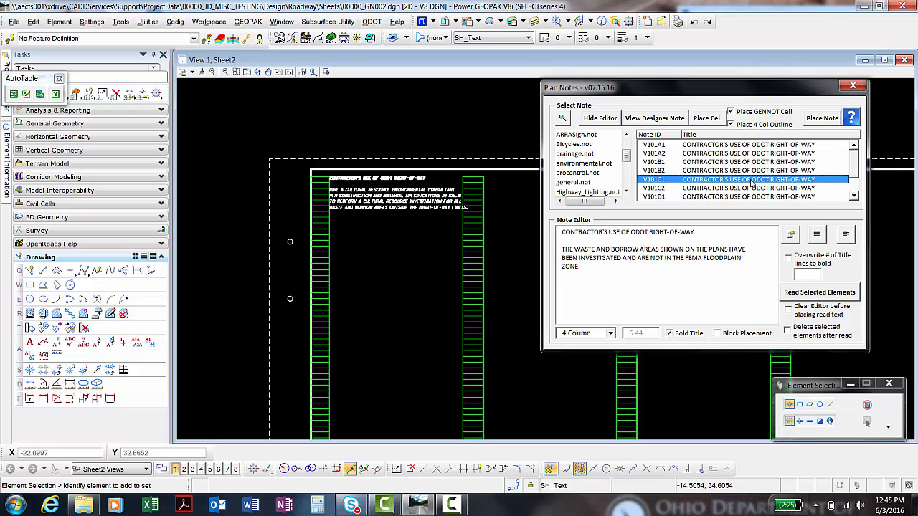
pyautogui.click(701, 173)
pyautogui.click(708, 181)
# Compare the line weight of the placed note's title with that of its first text line in Element Information, and close it
pyautogui.moveTo(679, 96); pyautogui.dragTo(676, 47)
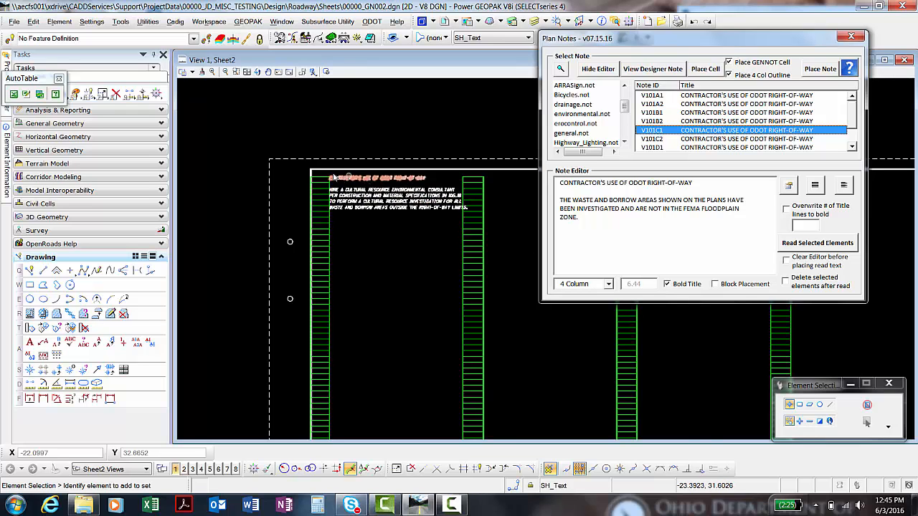
pyautogui.scroll(7, 333, 177)
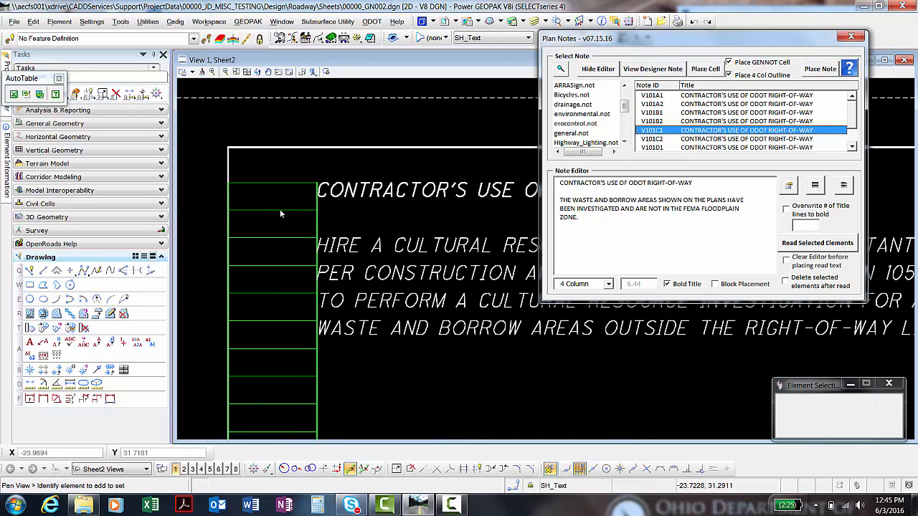
pyautogui.moveTo(338, 220); pyautogui.dragTo(319, 235, button='middle')
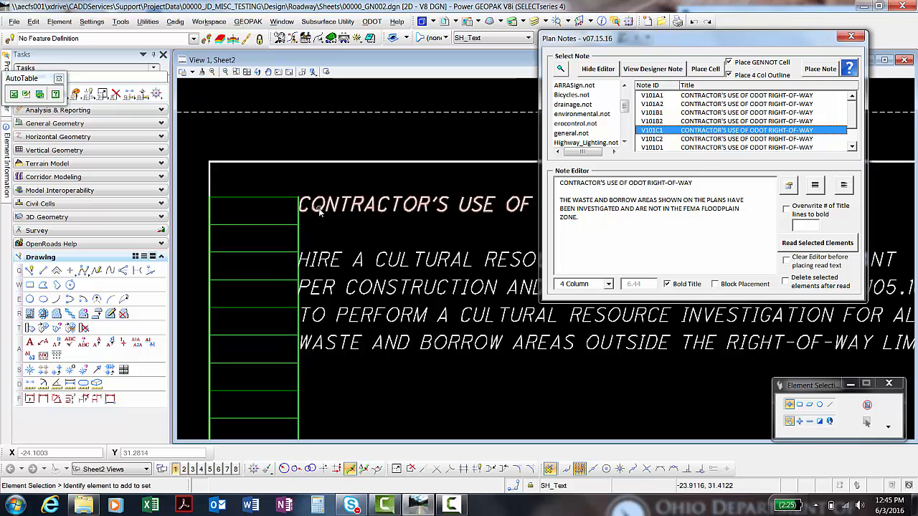
pyautogui.click(319, 207)
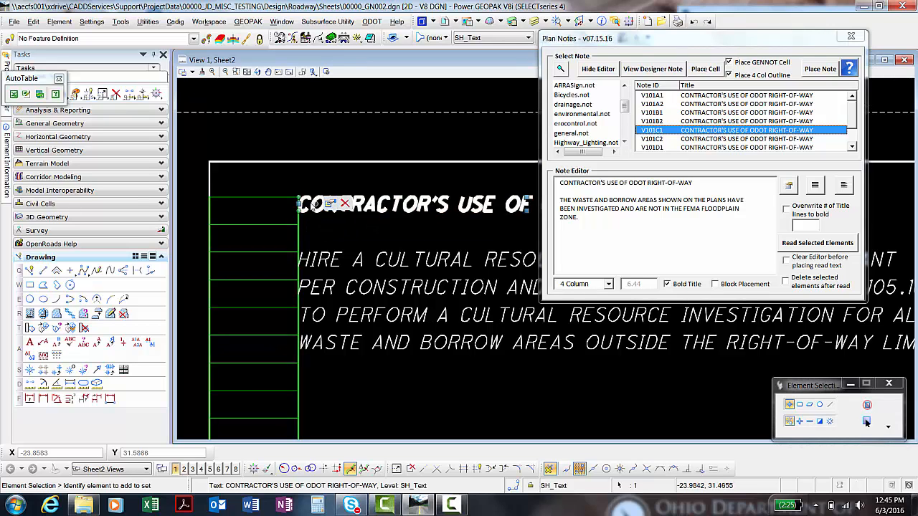
pyautogui.moveTo(6, 144)
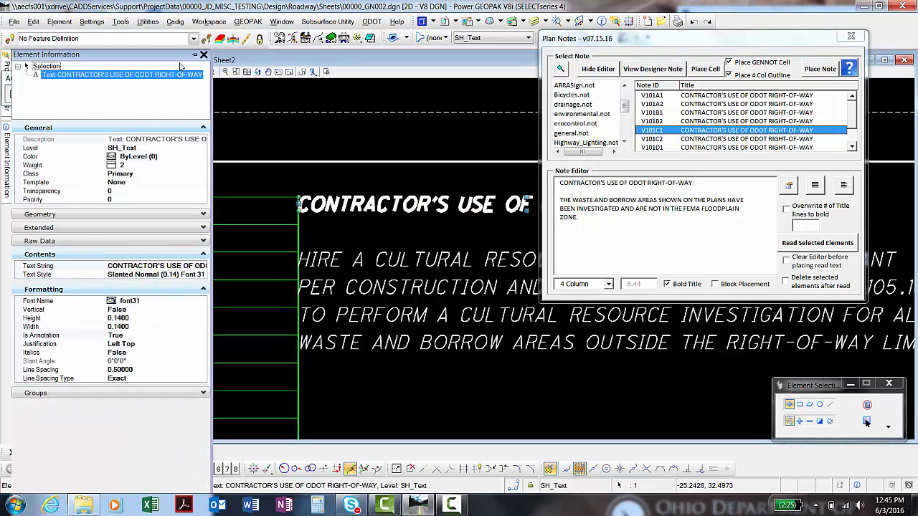
pyautogui.click(195, 55)
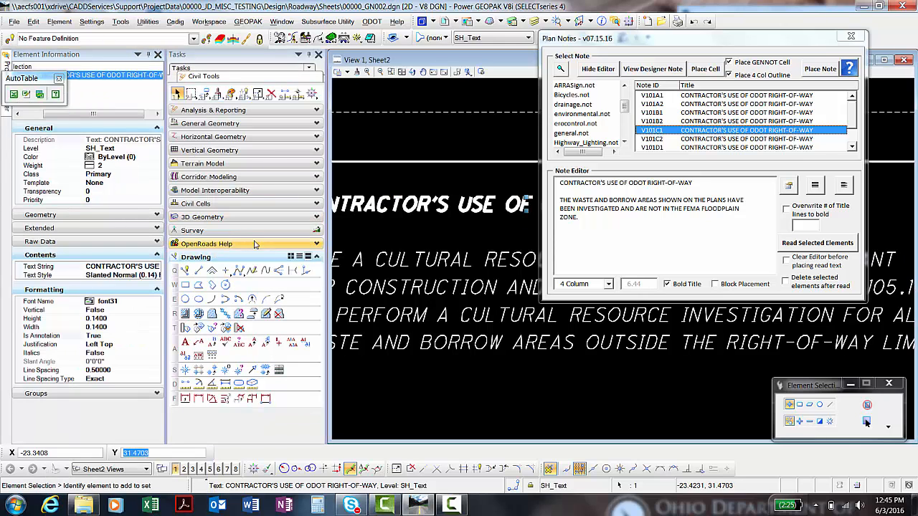
pyautogui.click(438, 259)
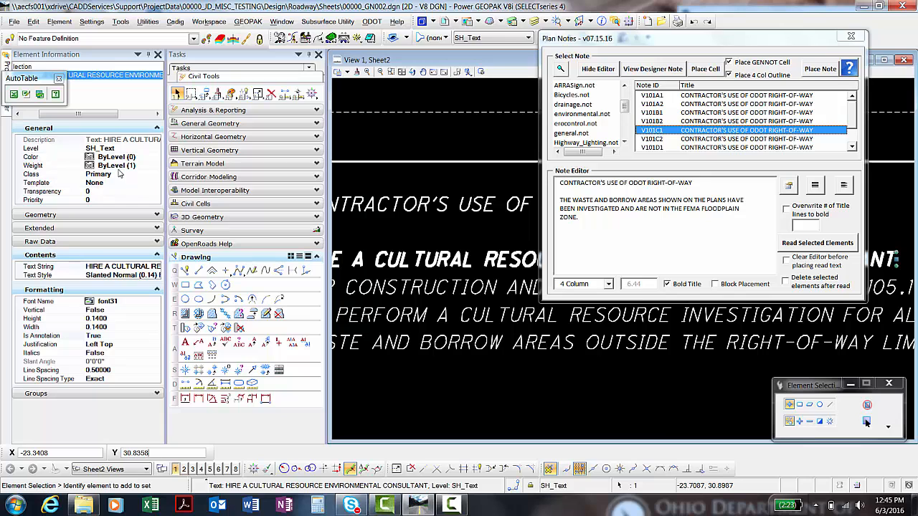
pyautogui.click(443, 241)
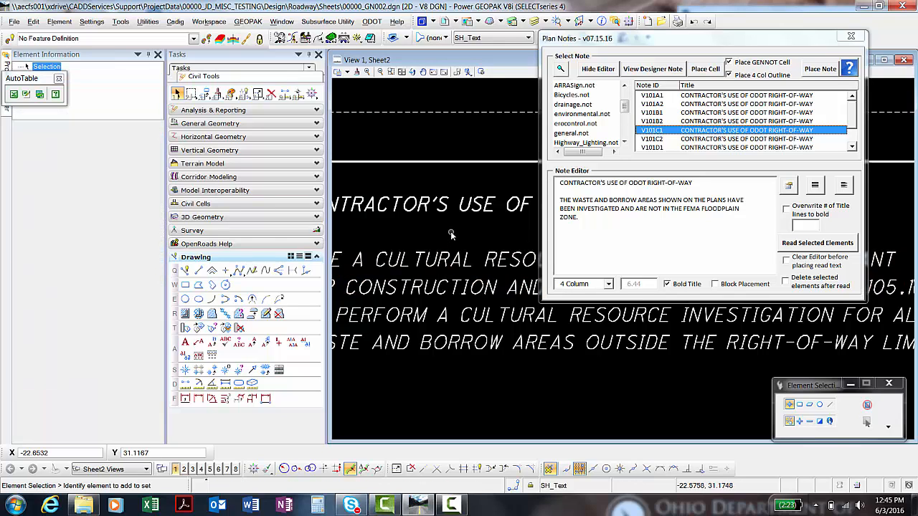
pyautogui.scroll(-2, 444, 240)
pyautogui.click(146, 56)
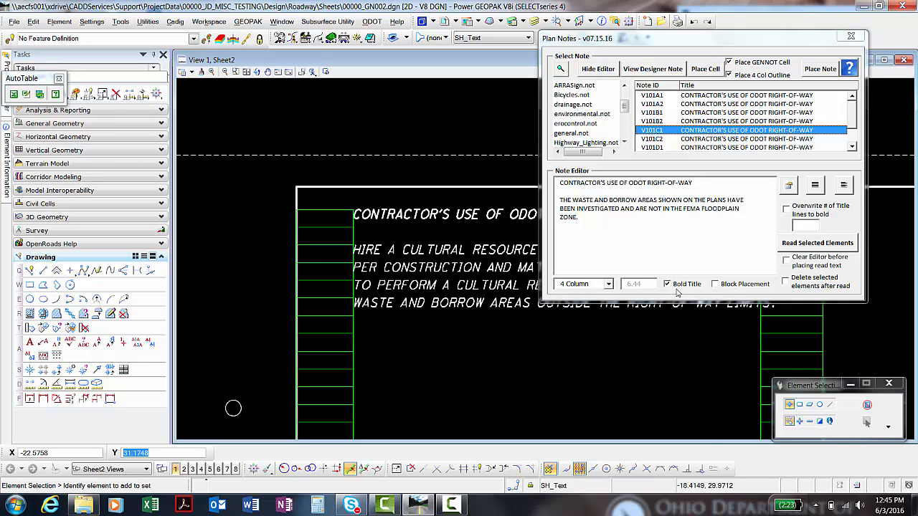
# List the notes in Temp_Traffic_Control.not and show note 642-5, the winter time limitations note, in the note editor
pyautogui.scroll(-2, 495, 240)
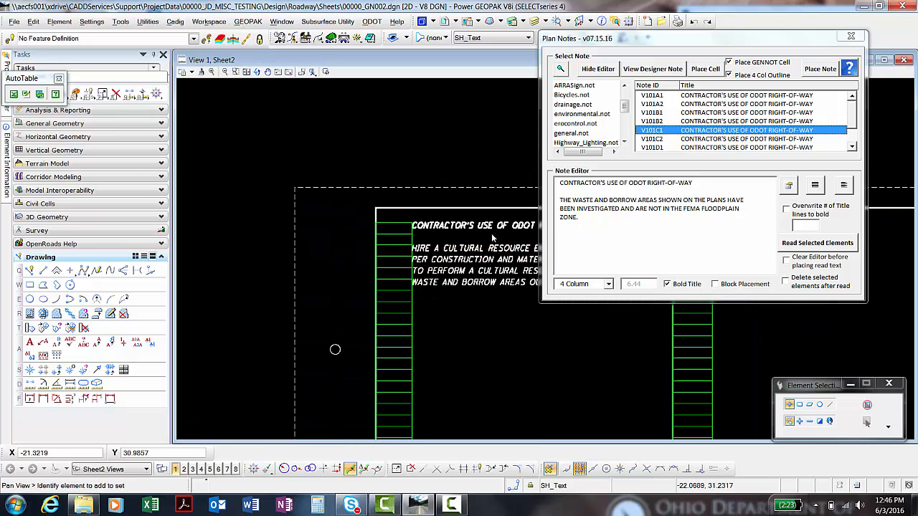
pyautogui.moveTo(493, 239); pyautogui.dragTo(390, 267, button='middle')
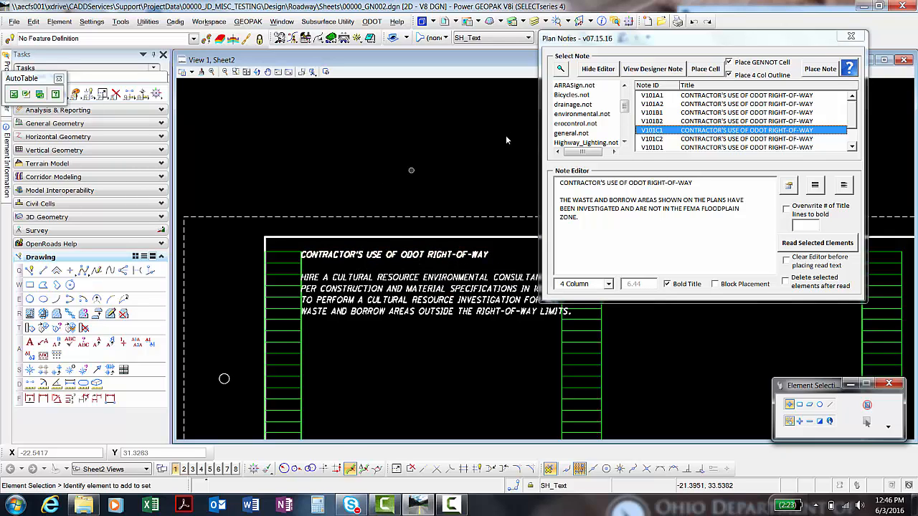
pyautogui.moveTo(625, 106); pyautogui.dragTo(625, 135)
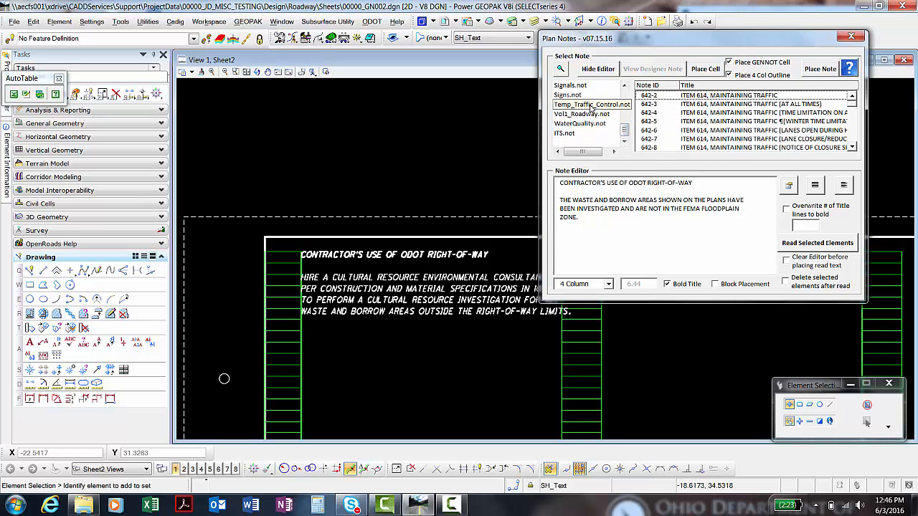
pyautogui.click(656, 113)
pyautogui.click(727, 122)
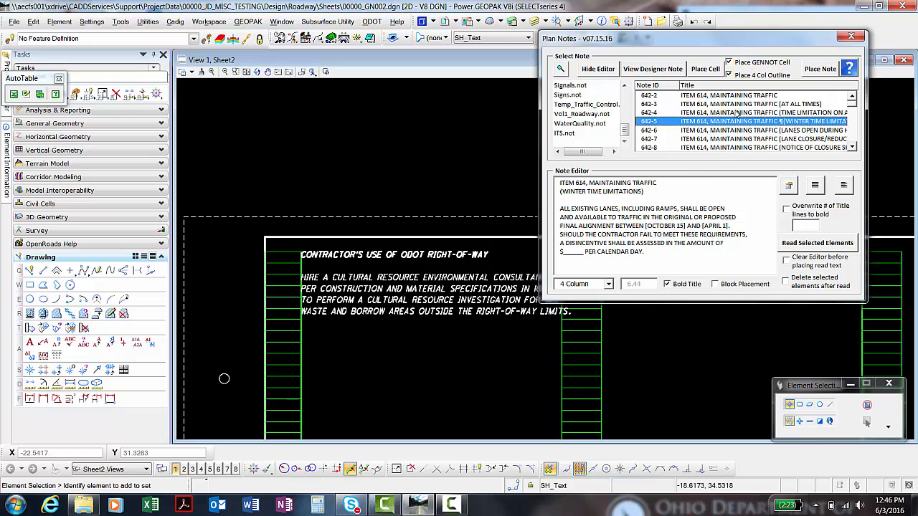
# Compare the title lines of the ITEM 614, MAINTAINING TRAFFIC notes 642-2 to 642-5 in the note editor
pyautogui.click(732, 105)
pyautogui.click(729, 113)
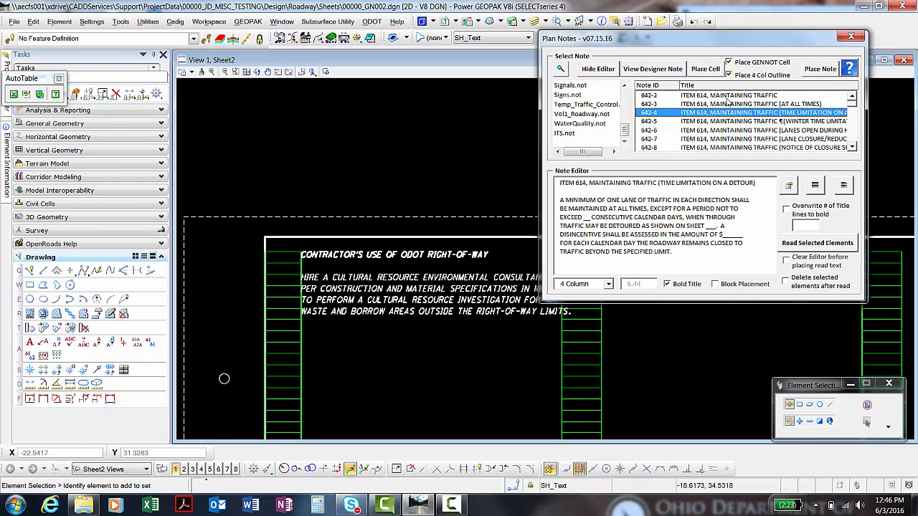
pyautogui.click(728, 105)
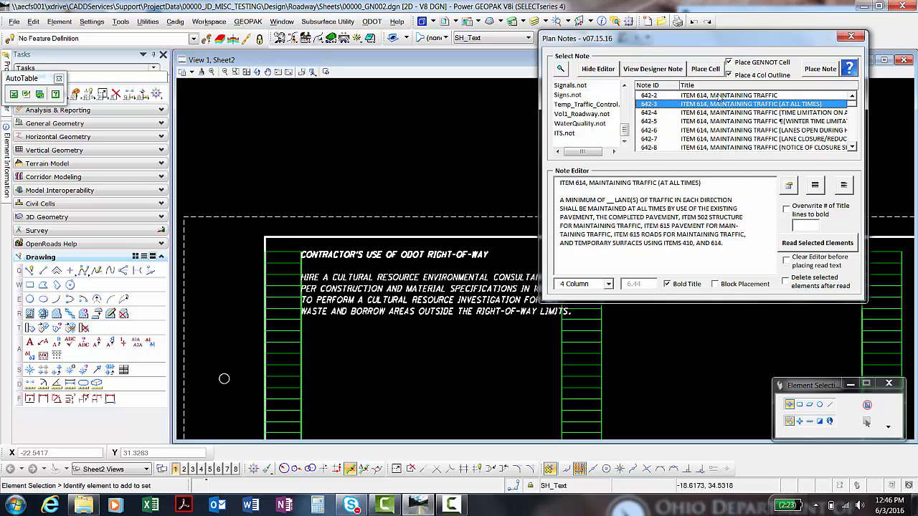
pyautogui.click(717, 95)
pyautogui.click(717, 105)
pyautogui.click(717, 121)
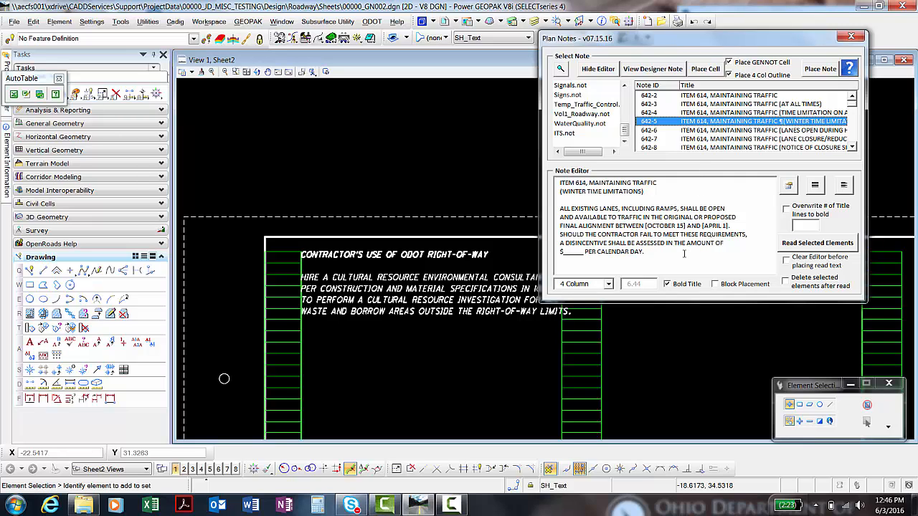
# Select note 642-6, on lanes open during holidays or special events, and put the text cursor in its second title line
pyautogui.click(729, 129)
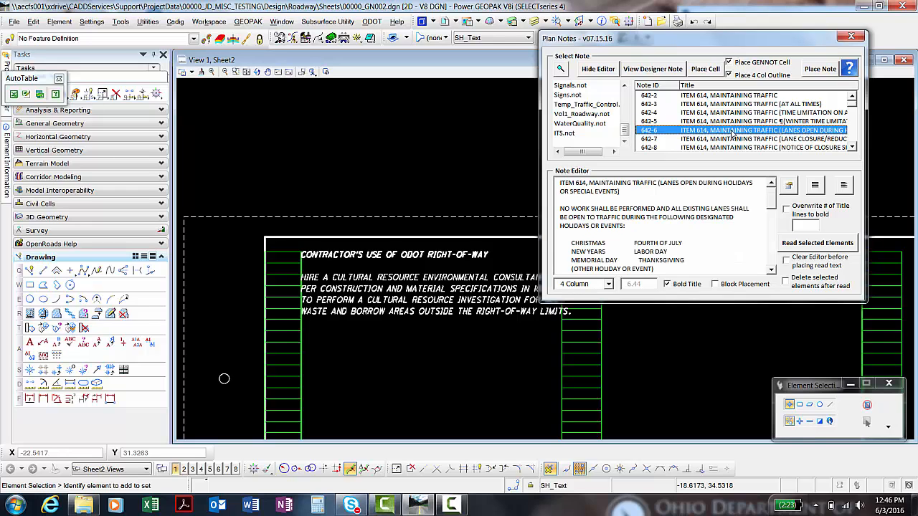
pyautogui.click(704, 191)
pyautogui.click(625, 191)
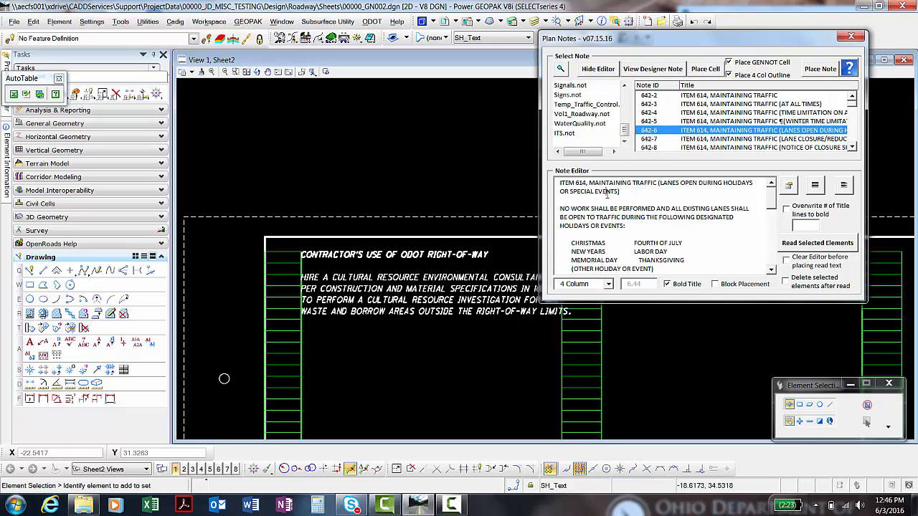
# Add a line of sample text below the second title line of note 642-6, and remove it again
pyautogui.press('Return')
pyautogui.write('d')
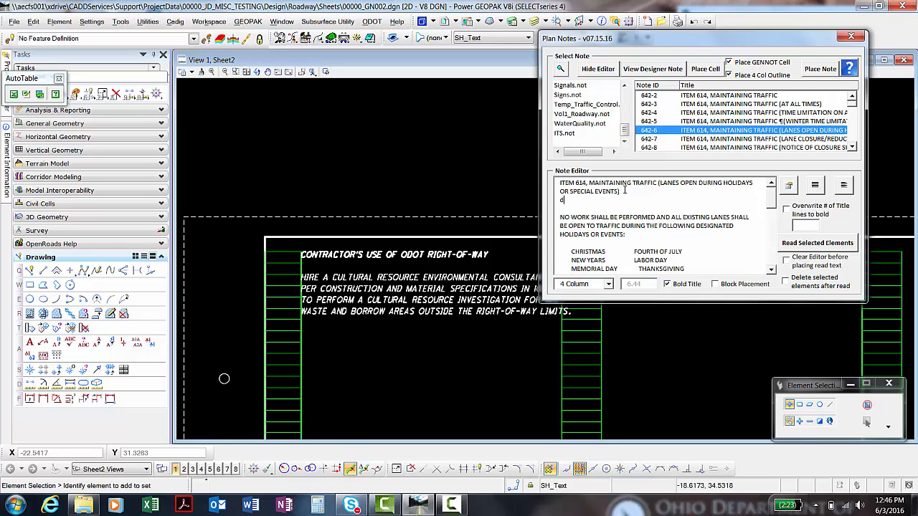
pyautogui.write('fsds')
pyautogui.press('BackSpace')
pyautogui.press('BackSpace')
pyautogui.press('BackSpace')
pyautogui.press('BackSpace')
pyautogui.press('BackSpace')
pyautogui.press('BackSpace')
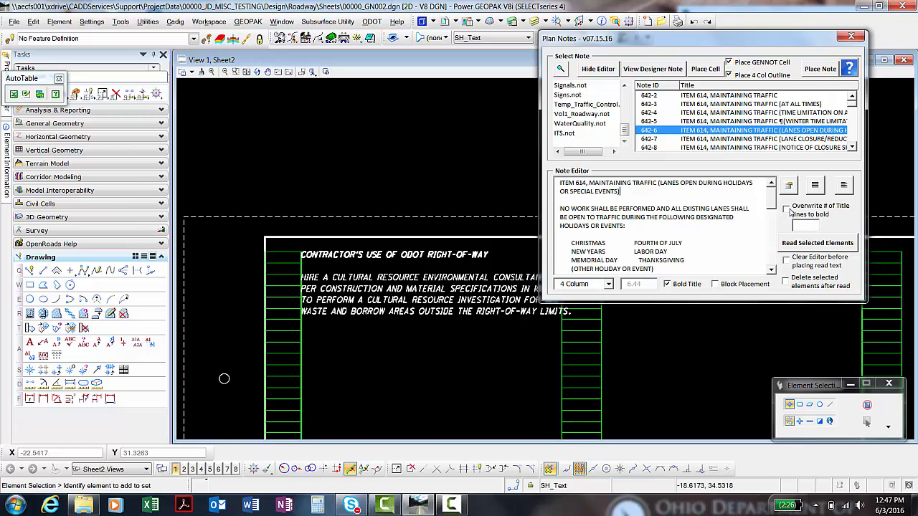
# Try overriding the number of title lines to bold with 3, and turn the override off again
pyautogui.click(786, 209)
pyautogui.click(802, 224)
pyautogui.doubleClick(807, 225)
pyautogui.click(807, 228)
pyautogui.click(787, 213)
# Try the User Defined column width for the note, select its width value, and return to the 4 Column setting
pyautogui.click(608, 285)
pyautogui.click(609, 286)
pyautogui.click(609, 285)
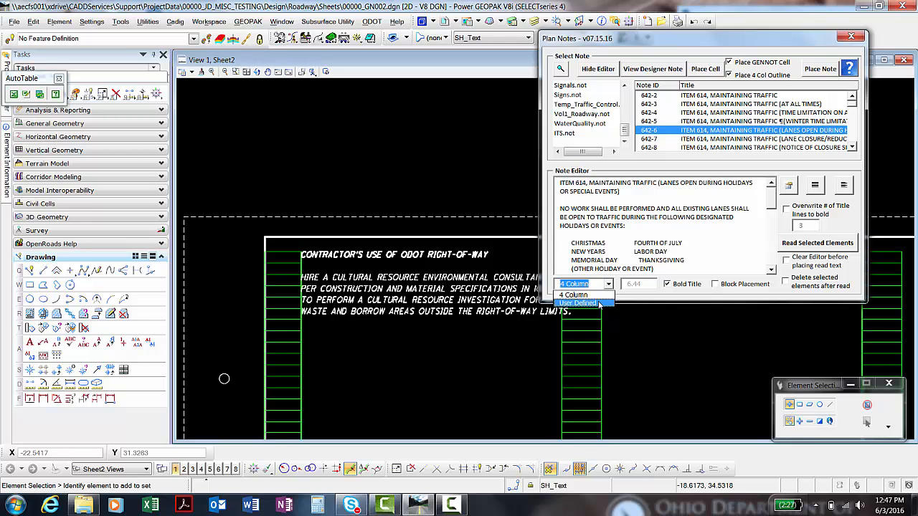
pyautogui.click(599, 304)
pyautogui.click(644, 285)
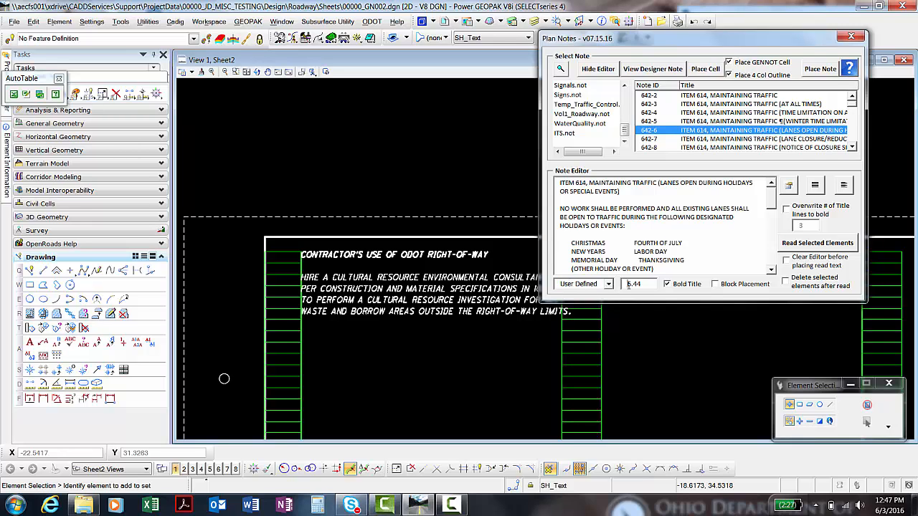
pyautogui.doubleClick(643, 285)
pyautogui.click(608, 284)
pyautogui.click(584, 295)
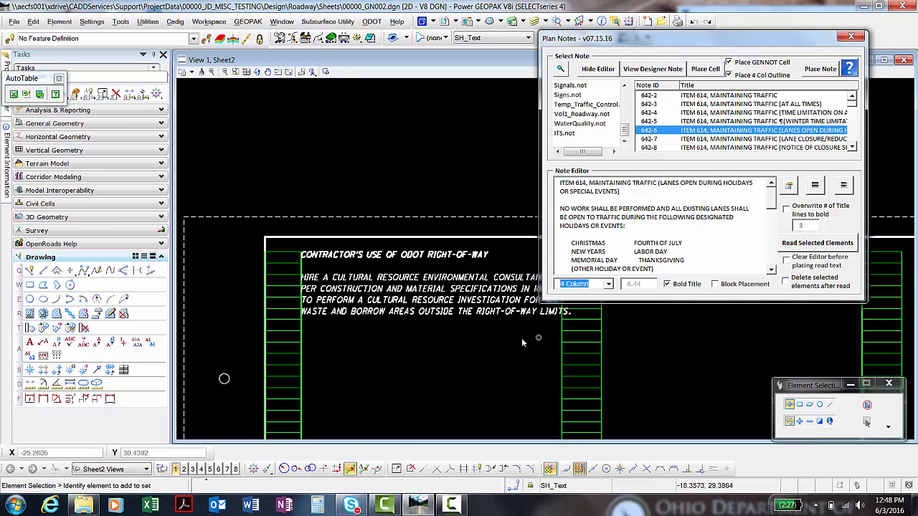
# Move the Plan Notes dialog clear of the note columns, and switch the width to User Defined and back to 4 Column
pyautogui.scroll(-2, 521, 338)
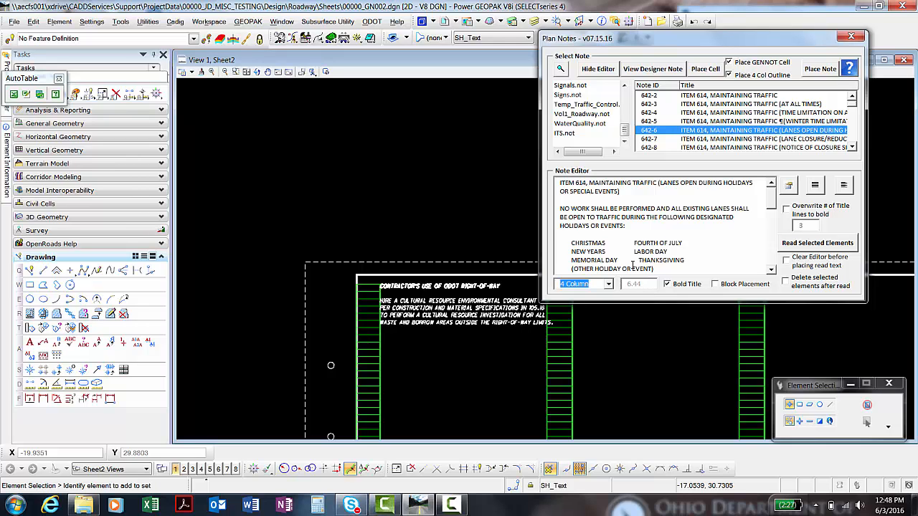
pyautogui.moveTo(612, 38); pyautogui.dragTo(658, 21)
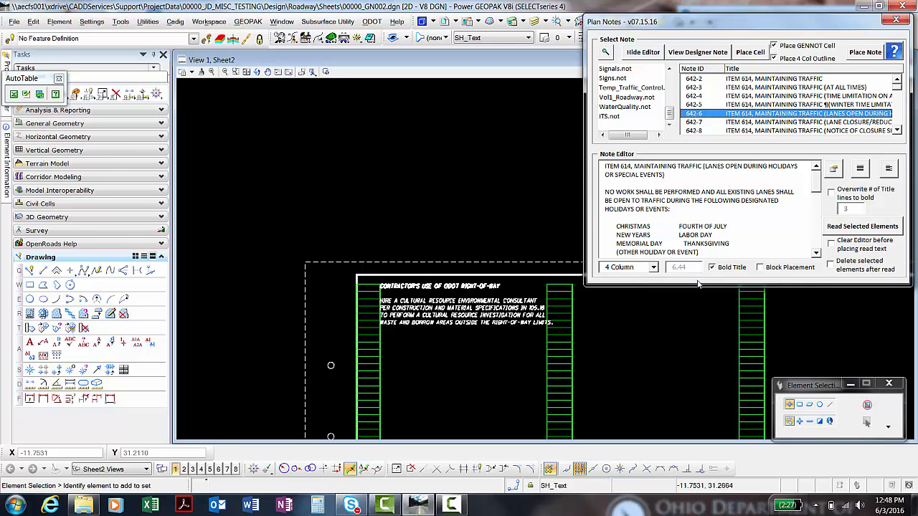
pyautogui.click(653, 268)
pyautogui.click(650, 286)
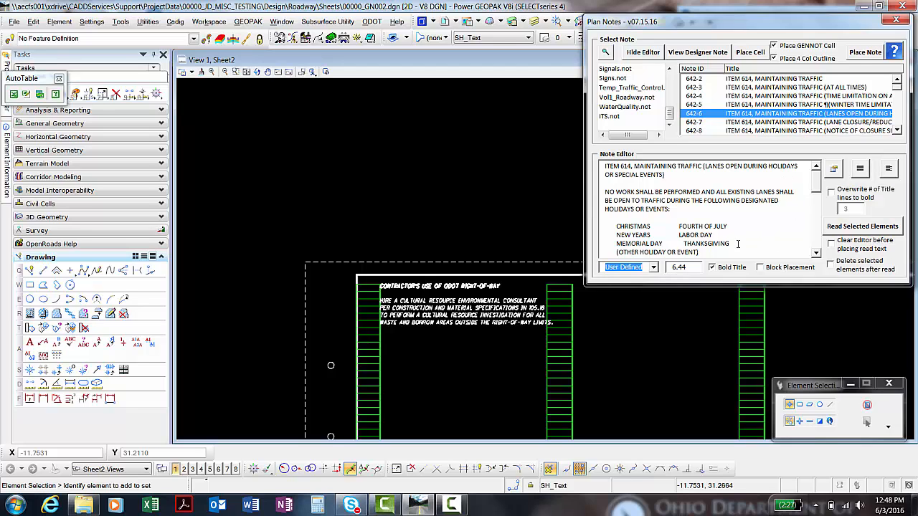
pyautogui.click(653, 268)
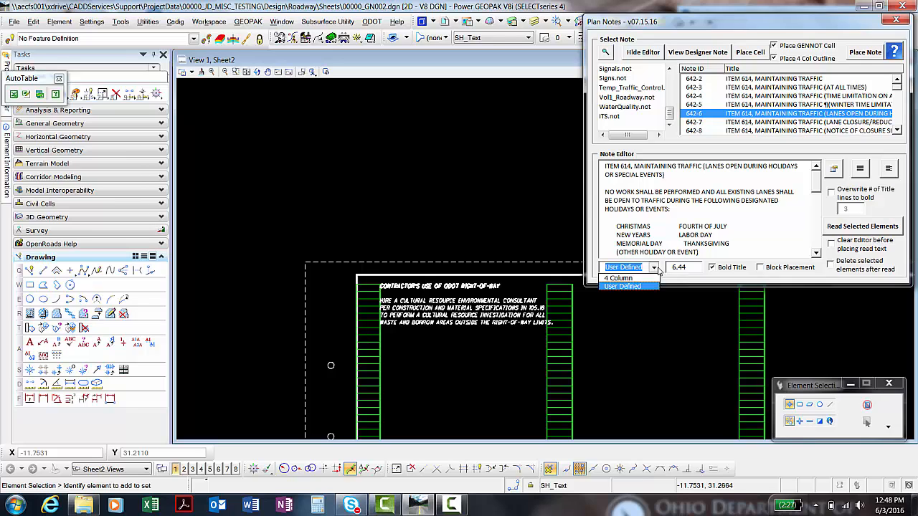
pyautogui.click(648, 279)
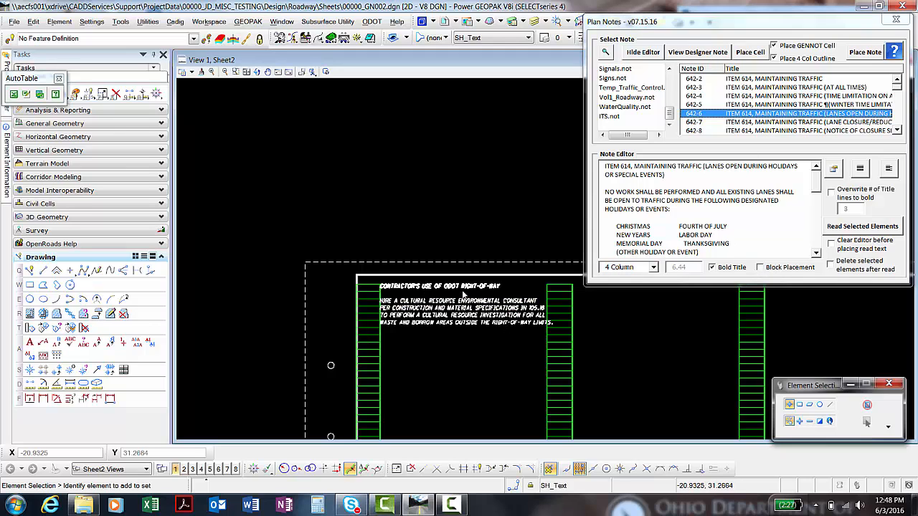
# Open the note editor settings beside the placed Contractor's Use note and examine the Max Stretch and Max Shrink values
pyautogui.scroll(3, 462, 294)
pyautogui.moveTo(480, 292)
pyautogui.mouseDown(button='middle')
pyautogui.moveTo(361, 266)
pyautogui.moveTo(362, 206)
pyautogui.moveTo(405, 190)
pyautogui.mouseUp(button='middle')
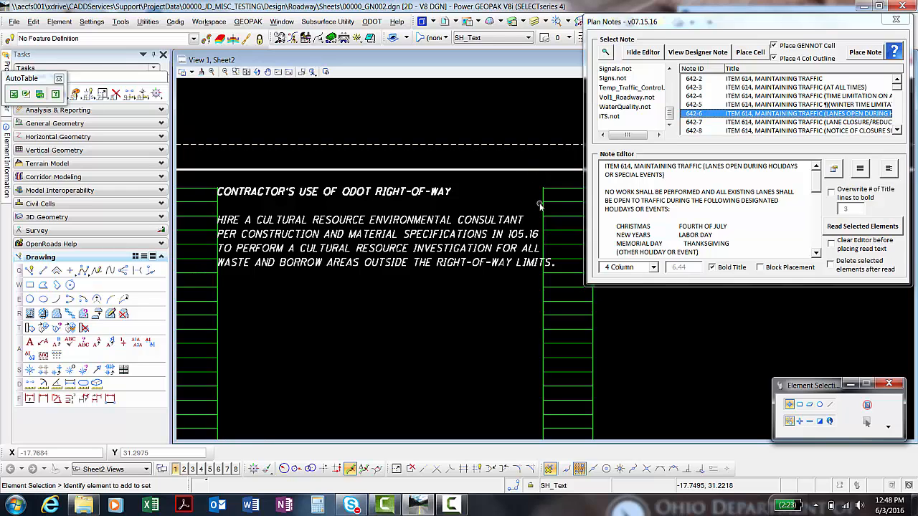
pyautogui.click(834, 172)
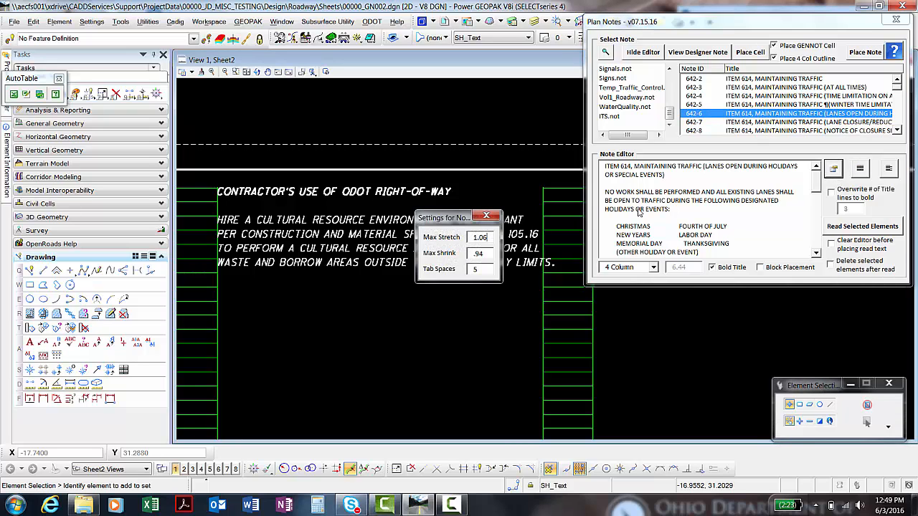
pyautogui.moveTo(448, 218); pyautogui.dragTo(701, 164)
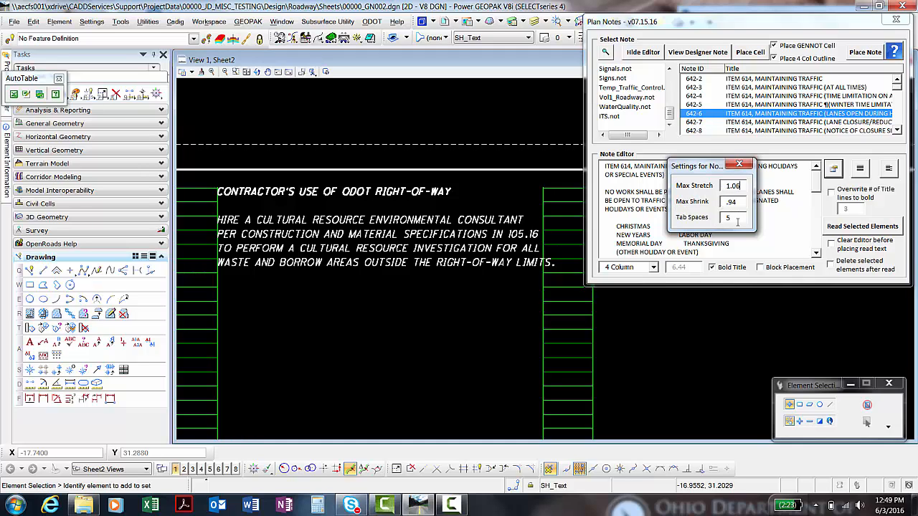
pyautogui.doubleClick(745, 185)
pyautogui.click(730, 202)
pyautogui.moveTo(737, 203); pyautogui.dragTo(723, 201)
pyautogui.click(736, 204)
pyautogui.moveTo(739, 202)
pyautogui.mouseDown()
pyautogui.moveTo(719, 203)
pyautogui.moveTo(711, 185)
pyautogui.moveTo(740, 202)
pyautogui.mouseUp()
pyautogui.click(738, 186)
pyautogui.moveTo(706, 164); pyautogui.dragTo(706, 157)
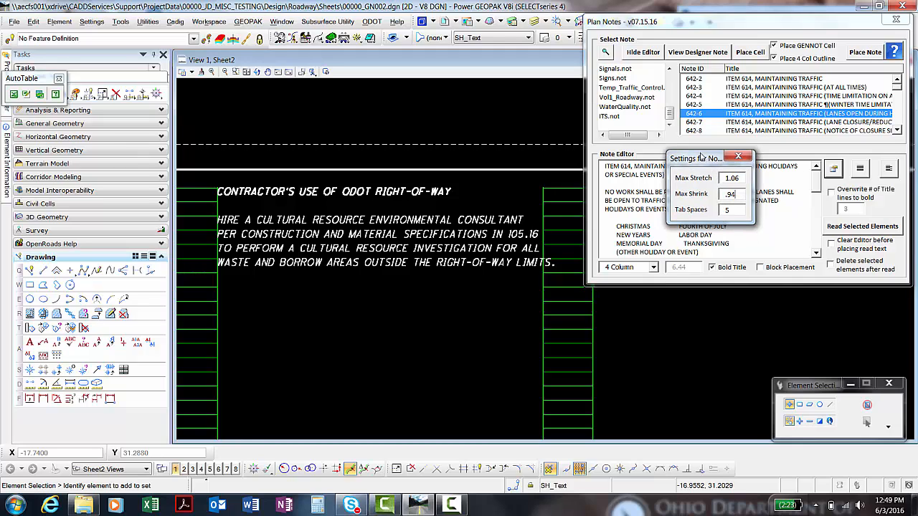
# Examine the Tab Spaces value in the note editor settings and close the settings dialog
pyautogui.moveTo(732, 212); pyautogui.dragTo(721, 214)
pyautogui.click(736, 212)
pyautogui.moveTo(710, 159); pyautogui.dragTo(768, 128)
pyautogui.doubleClick(787, 178)
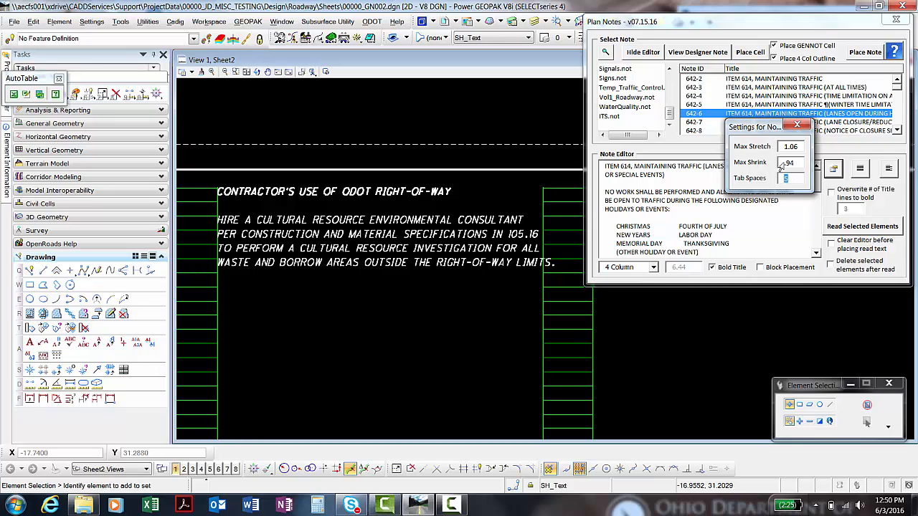
pyautogui.click(797, 126)
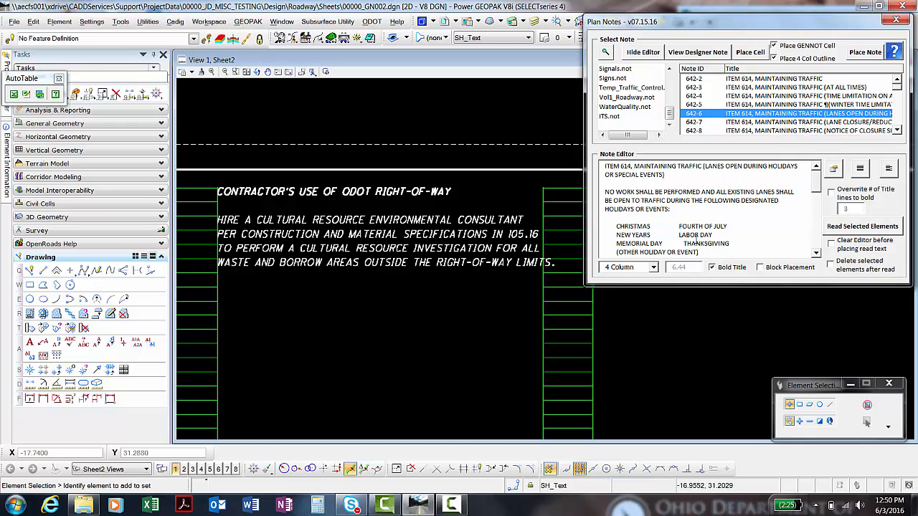
# Place note 642-6 in the sheet's first column, below the Contractor's Use of ODOT Right-of-Way note
pyautogui.click(864, 52)
pyautogui.scroll(-3, 272, 294)
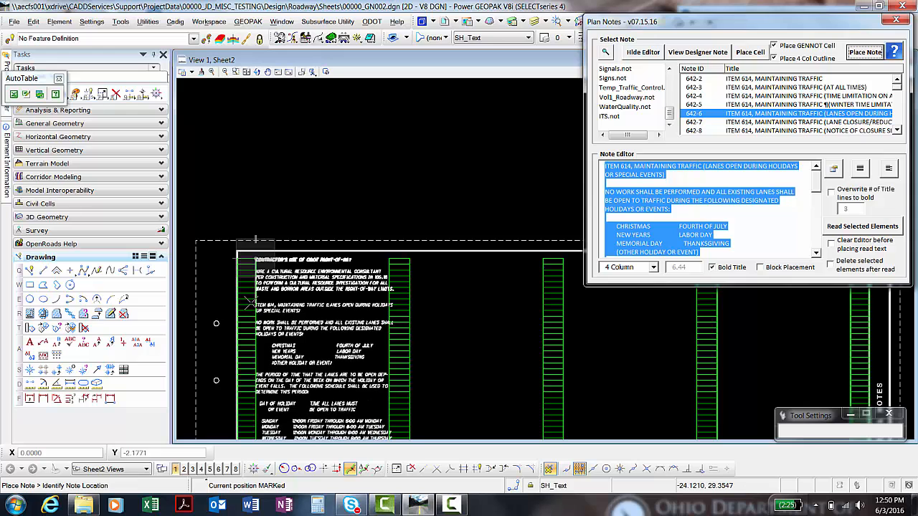
pyautogui.click(255, 239)
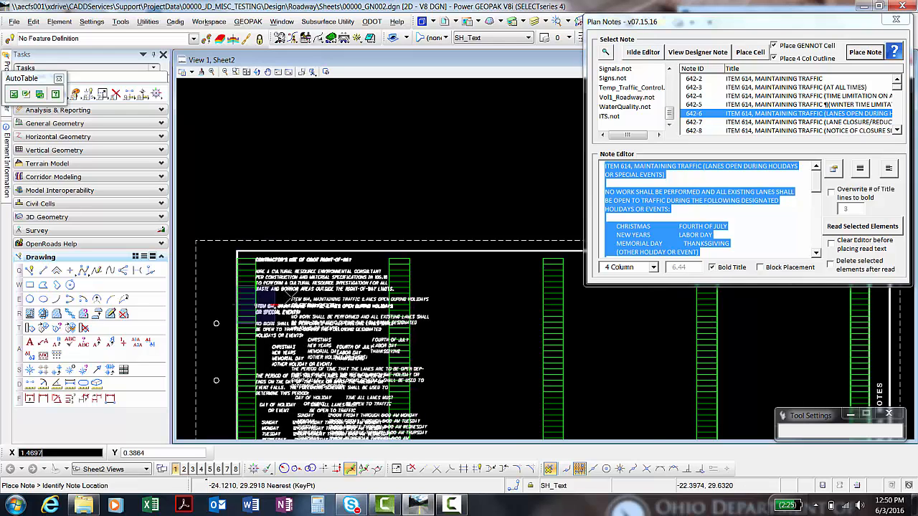
pyautogui.scroll(-1, 416, 392)
pyautogui.moveTo(424, 350); pyautogui.dragTo(428, 247, button='middle')
# Turn on Block Placement and place note 642-6 again in the second column, level with the first copy
pyautogui.click(760, 266)
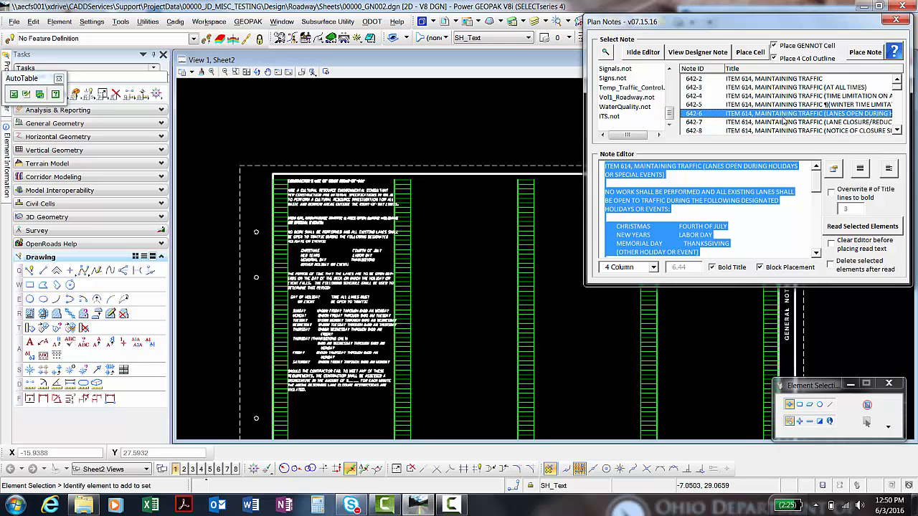
pyautogui.click(855, 56)
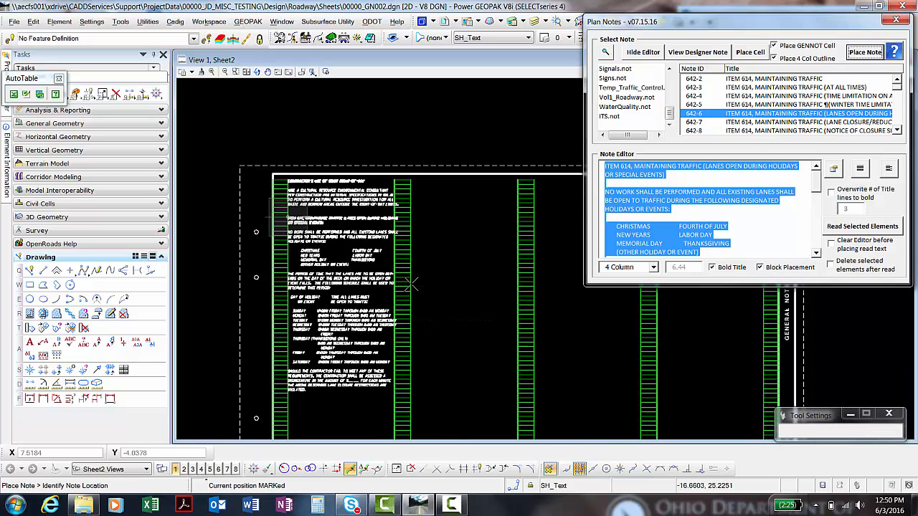
pyautogui.scroll(1, 410, 276)
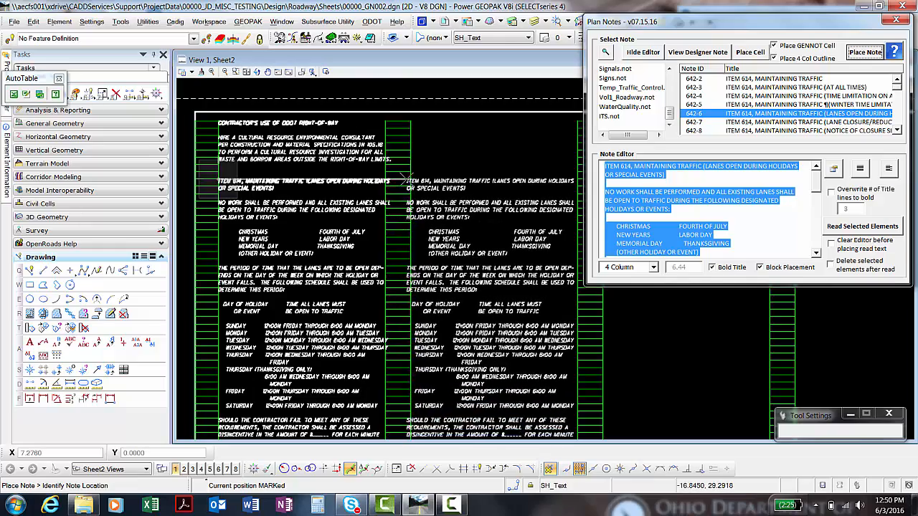
pyautogui.click(406, 179)
# Compare the line ends and justification of the two placed copies of note 642-6 against their column edges
pyautogui.scroll(-1, 430, 252)
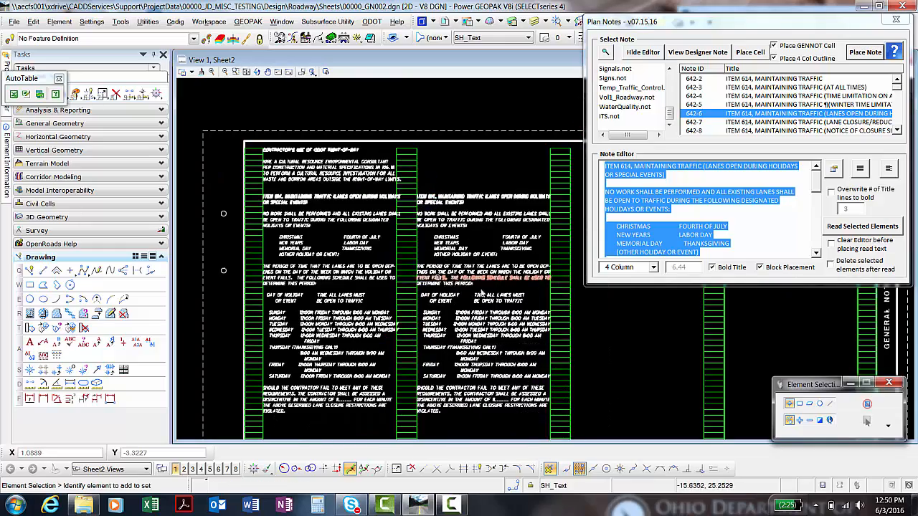
pyautogui.scroll(1, 480, 294)
pyautogui.scroll(1, 497, 199)
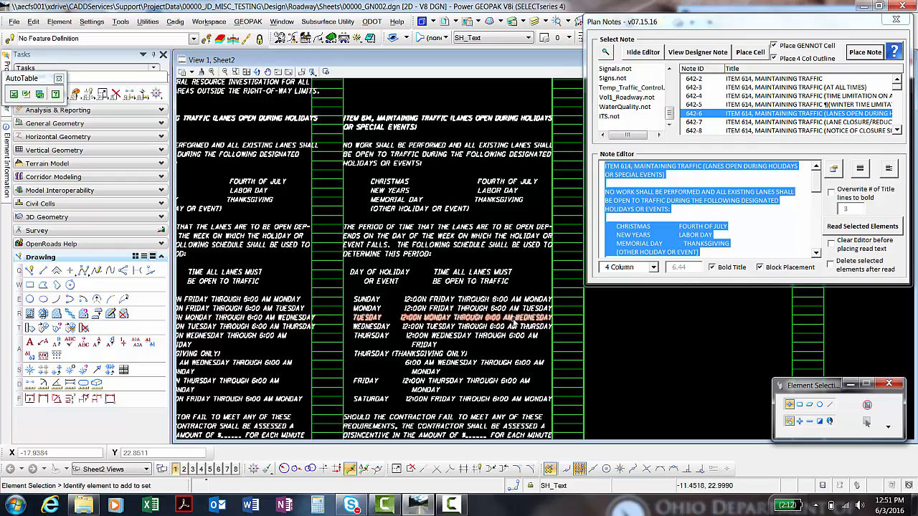
pyautogui.scroll(-2, 513, 323)
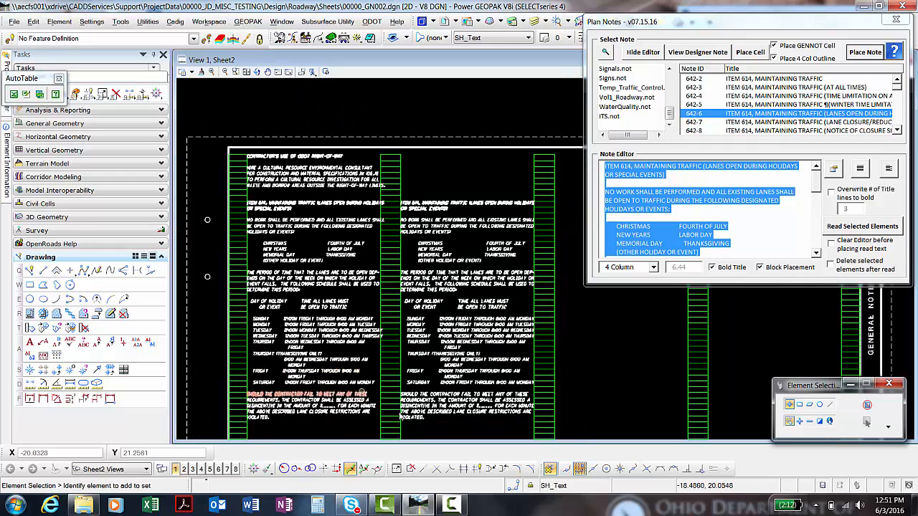
pyautogui.scroll(2, 400, 416)
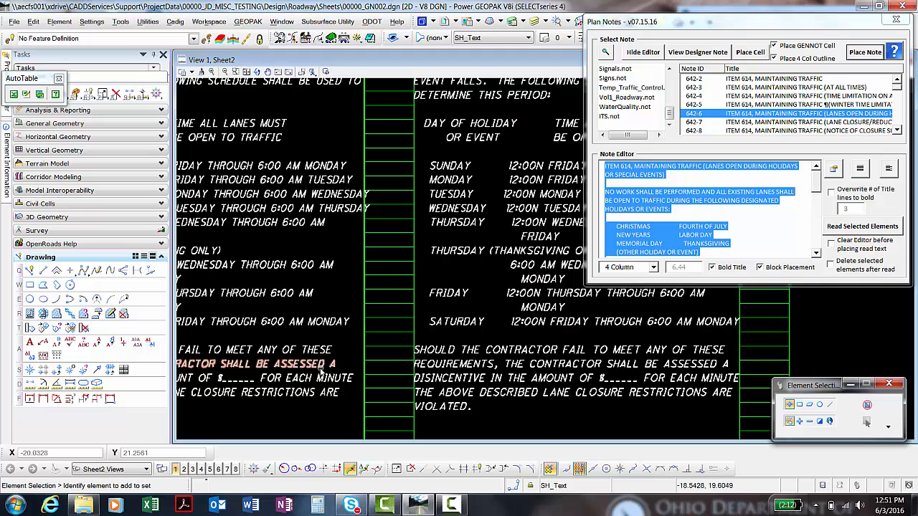
pyautogui.scroll(-2, 322, 374)
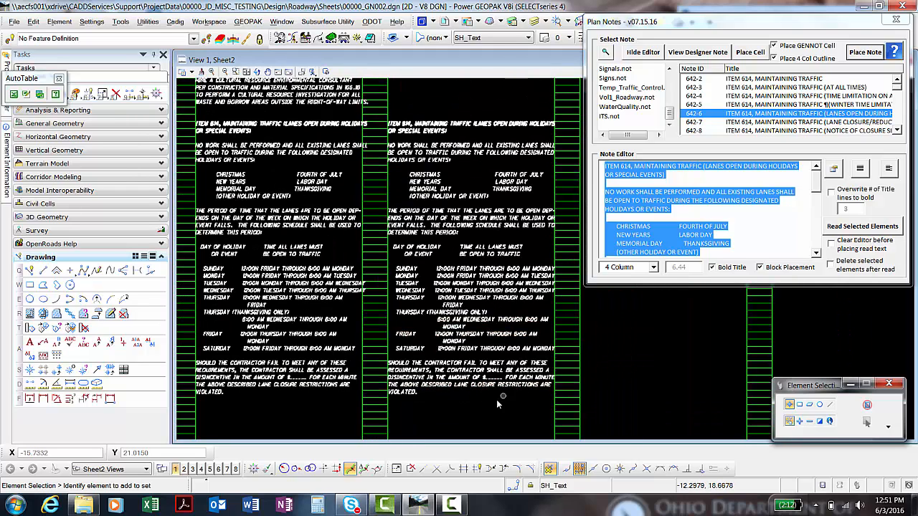
pyautogui.scroll(-1, 484, 402)
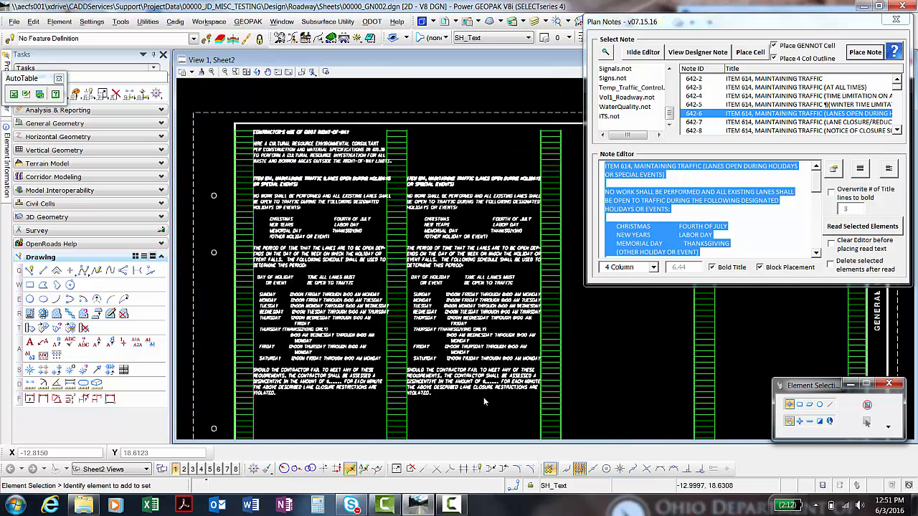
pyautogui.scroll(-1, 484, 401)
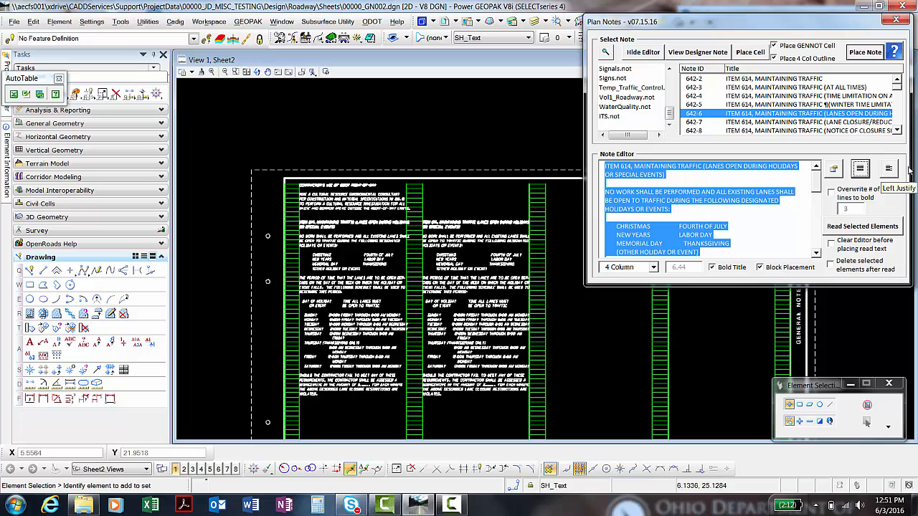
# Delete all the text of note 642-6 from the note editor
pyautogui.click(799, 175)
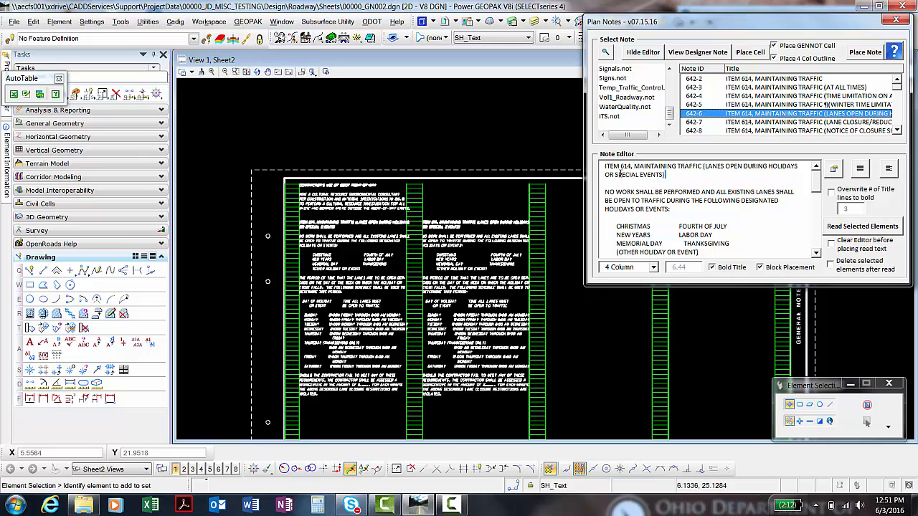
pyautogui.moveTo(606, 166); pyautogui.dragTo(717, 256)
pyautogui.press('Delete')
pyautogui.press('Delete')
pyautogui.press('Delete')
pyautogui.press('Delete')
pyautogui.press('Delete')
pyautogui.press('Delete')
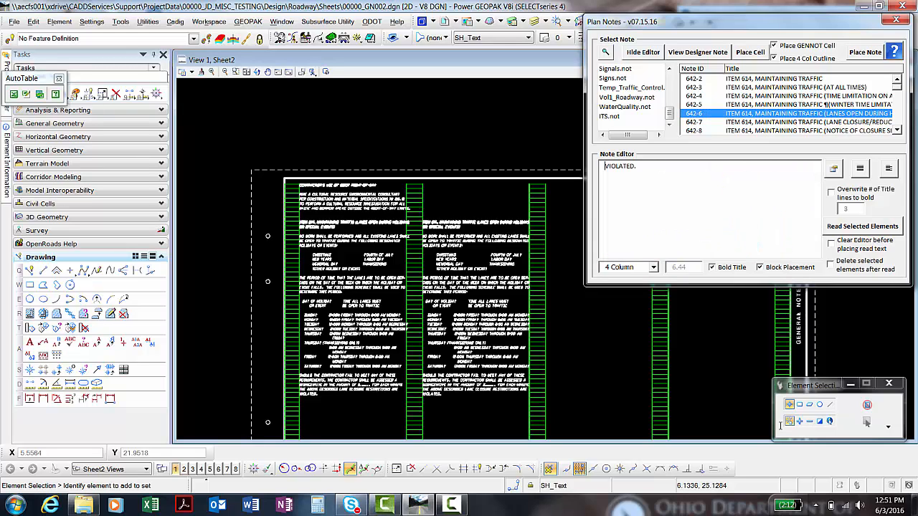
pyautogui.press('Delete')
pyautogui.press('Delete')
pyautogui.press('Delete')
pyautogui.press('Delete')
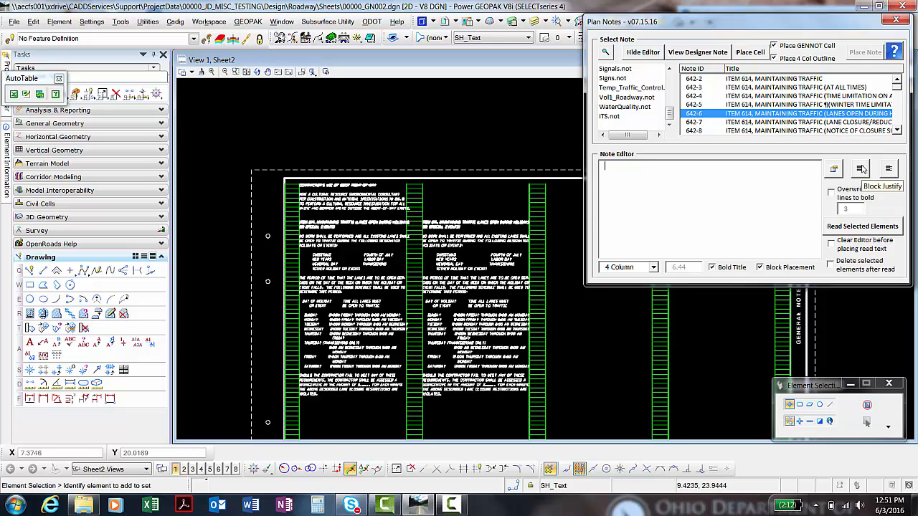
# Enter a three-line custom note of random filler text in the empty note editor
pyautogui.write('dsaflj')
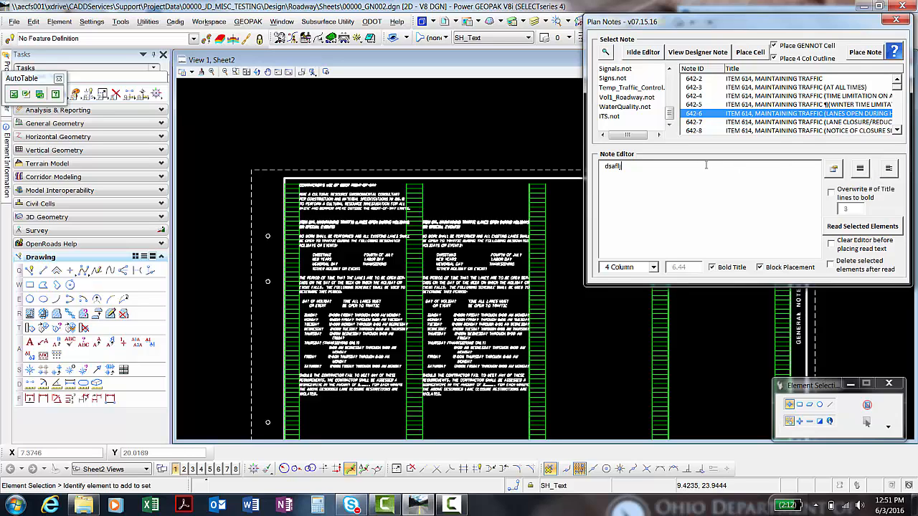
pyautogui.write('lsa jldsa jlkjdsa ljdsaf l k lkj lkj lkj fdsalkjlkfdsa jlkdsa jlkds jlkjsa ljdsa flkjsa flk')
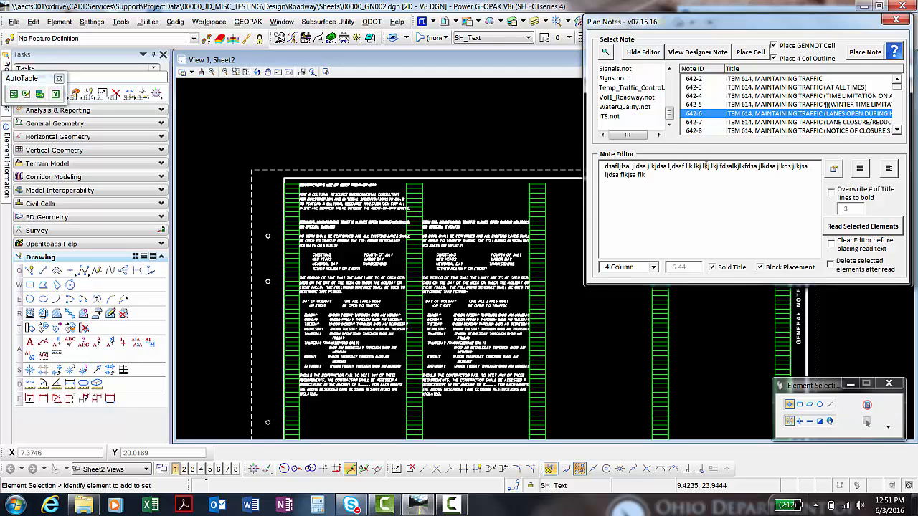
pyautogui.write('jdsa lkjdsa lk jflkajds fljdsa ljg lkfdsj glkads jflkdsa jlkdsa jflkds jflkdsa jflkds ja j;')
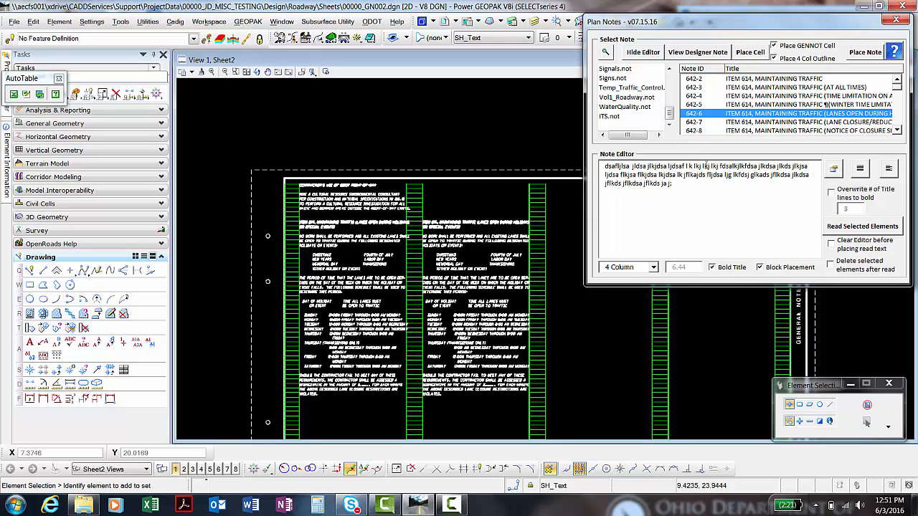
pyautogui.click(864, 53)
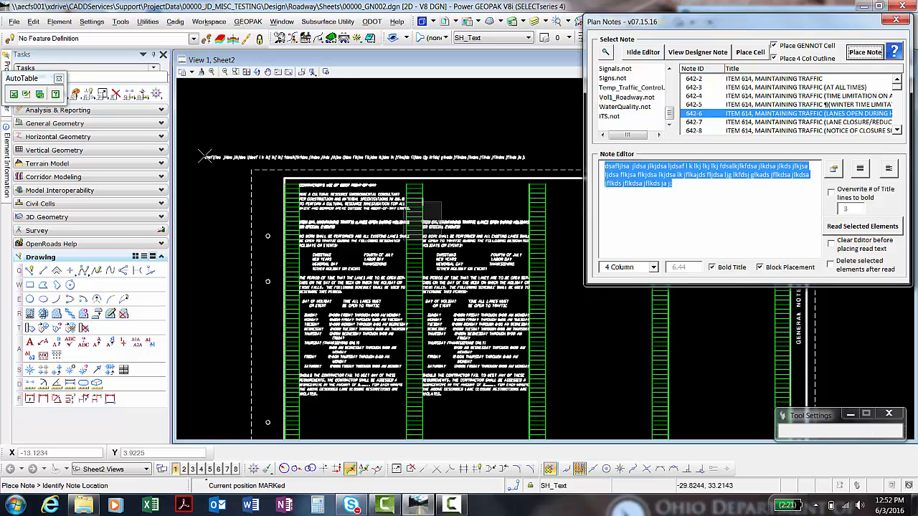
pyautogui.rightClick(246, 137)
pyautogui.click(633, 185)
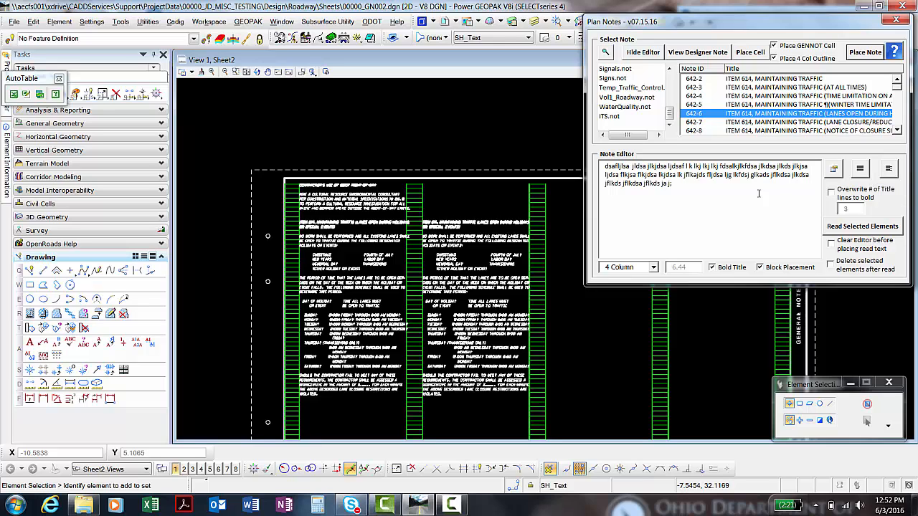
pyautogui.hotkey('ctrl', 'a')
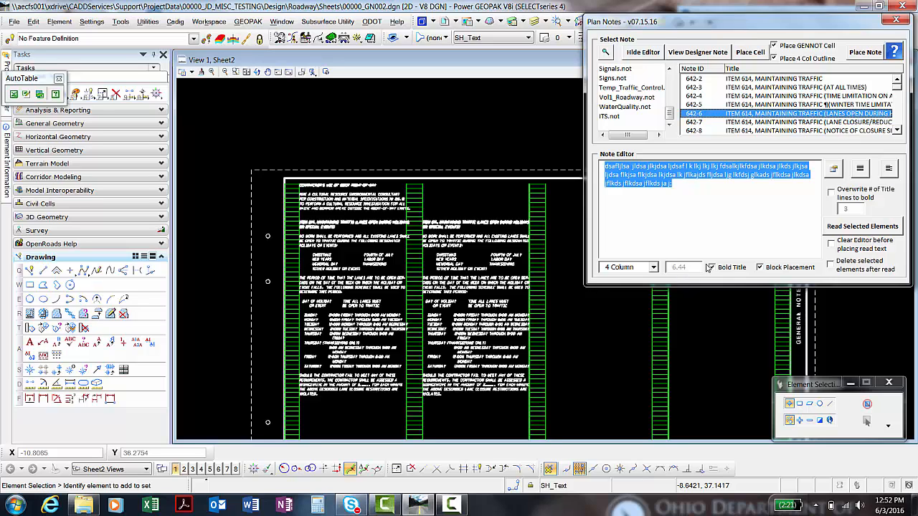
pyautogui.click(696, 208)
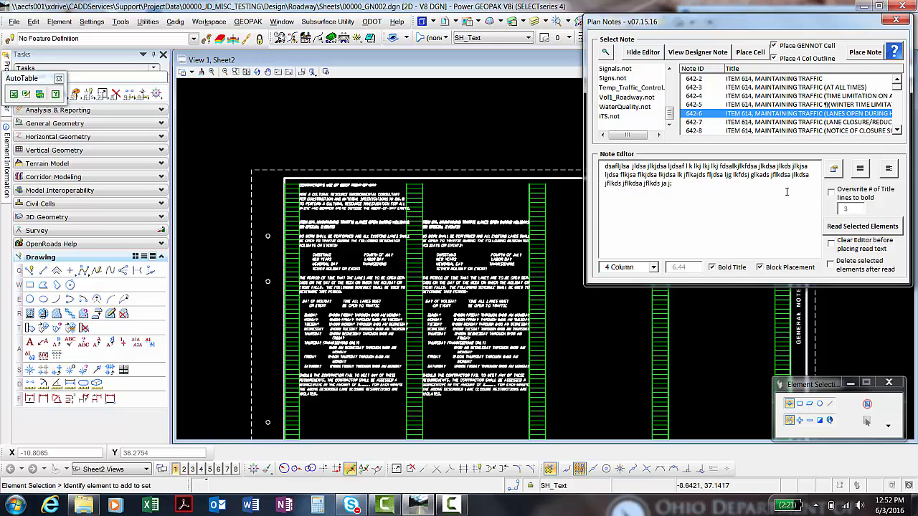
# Left-justify the entire custom note in the editor and turn off Block Placement
pyautogui.moveTo(709, 186); pyautogui.dragTo(598, 174)
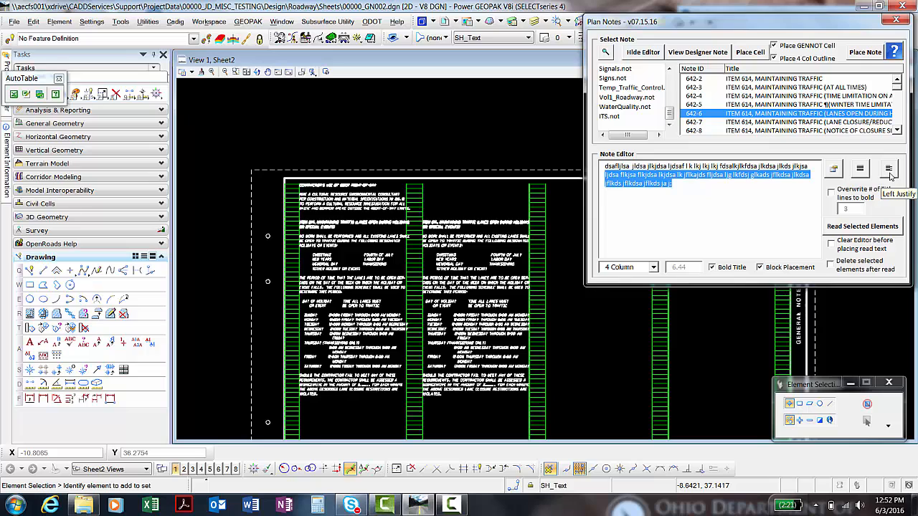
pyautogui.moveTo(724, 181); pyautogui.dragTo(554, 163)
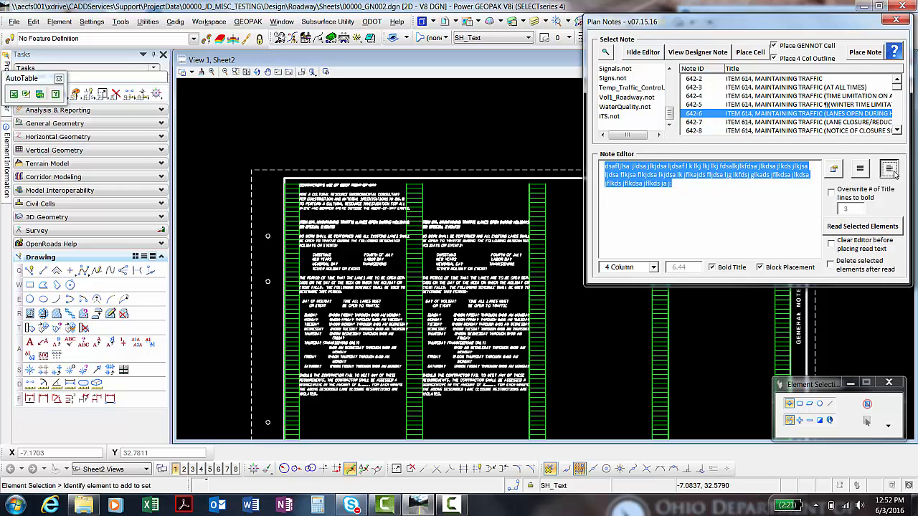
pyautogui.click(888, 169)
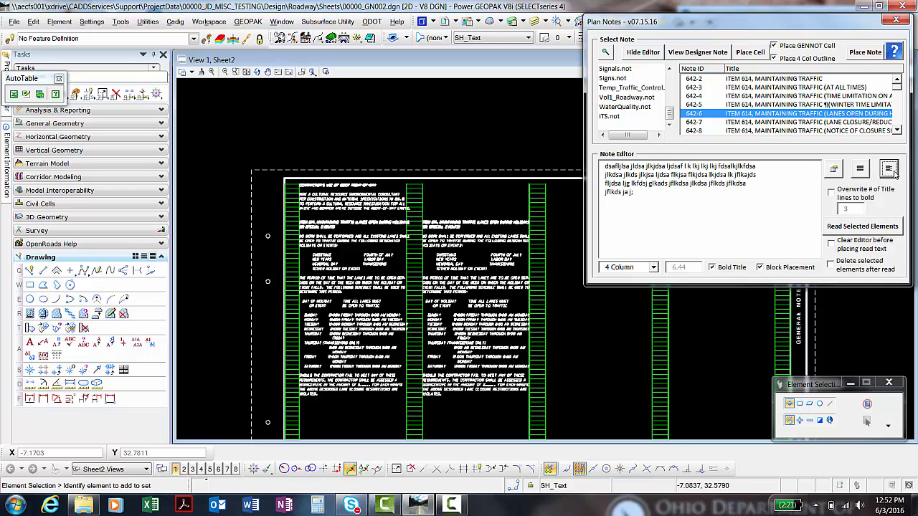
pyautogui.click(797, 270)
pyautogui.click(864, 52)
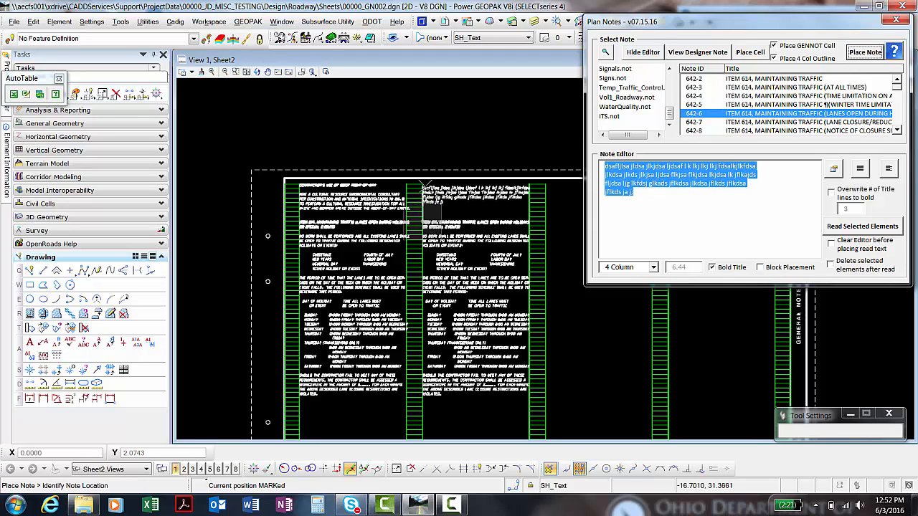
pyautogui.scroll(1, 422, 183)
pyautogui.scroll(-2, 422, 183)
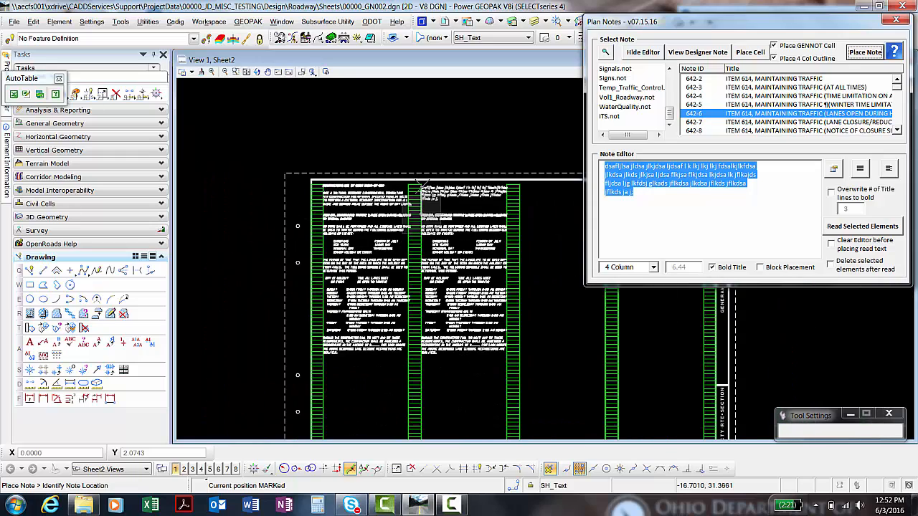
pyautogui.moveTo(421, 185); pyautogui.dragTo(369, 173, button='middle')
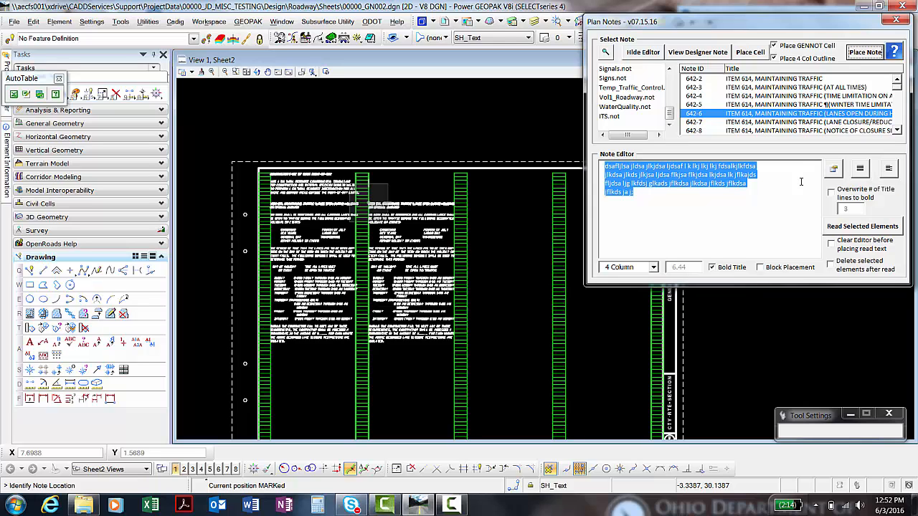
pyautogui.rightClick(761, 185)
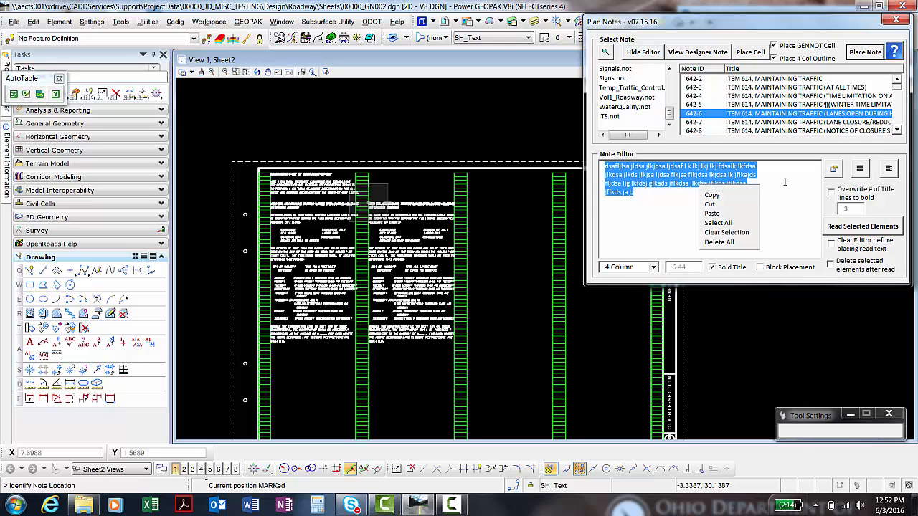
pyautogui.click(752, 182)
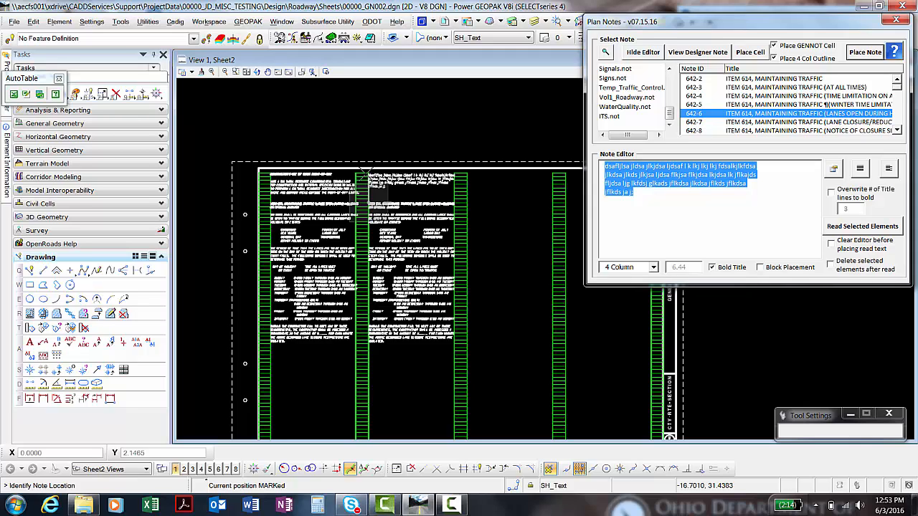
pyautogui.scroll(3, 364, 169)
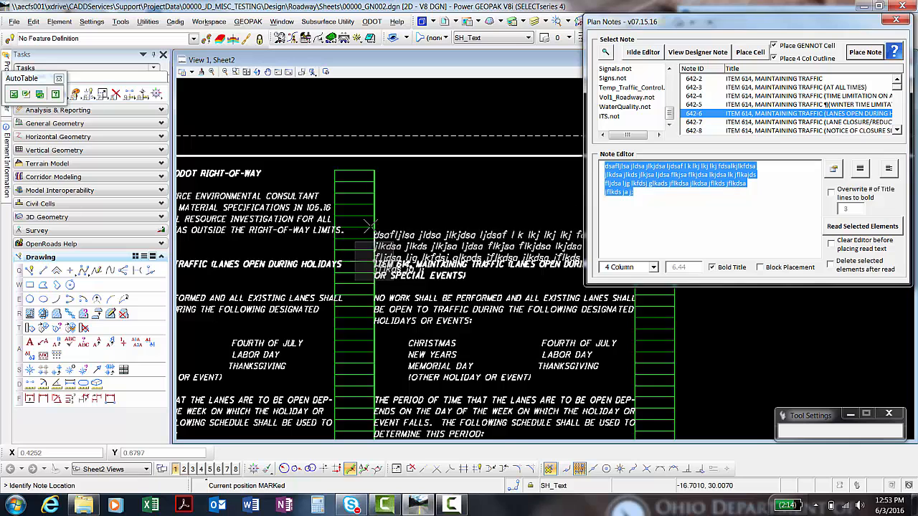
pyautogui.scroll(-2, 369, 228)
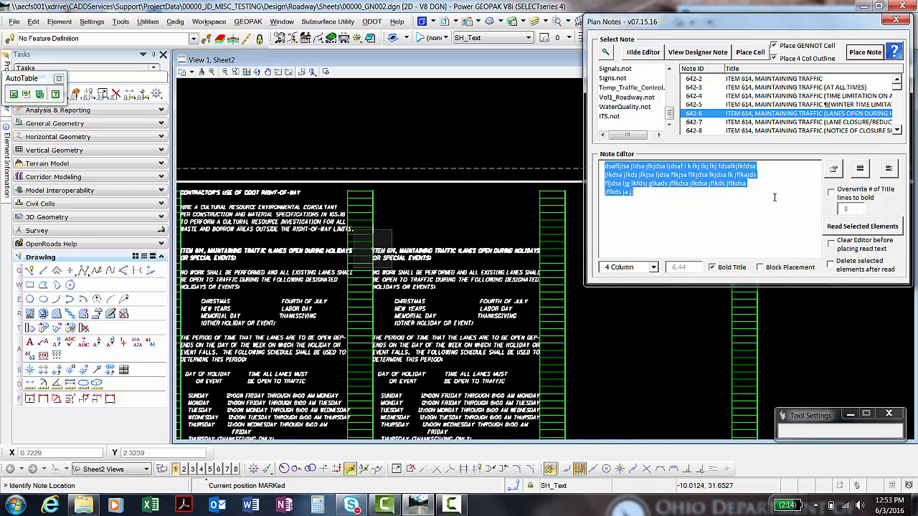
pyautogui.rightClick(477, 147)
pyautogui.click(587, 159)
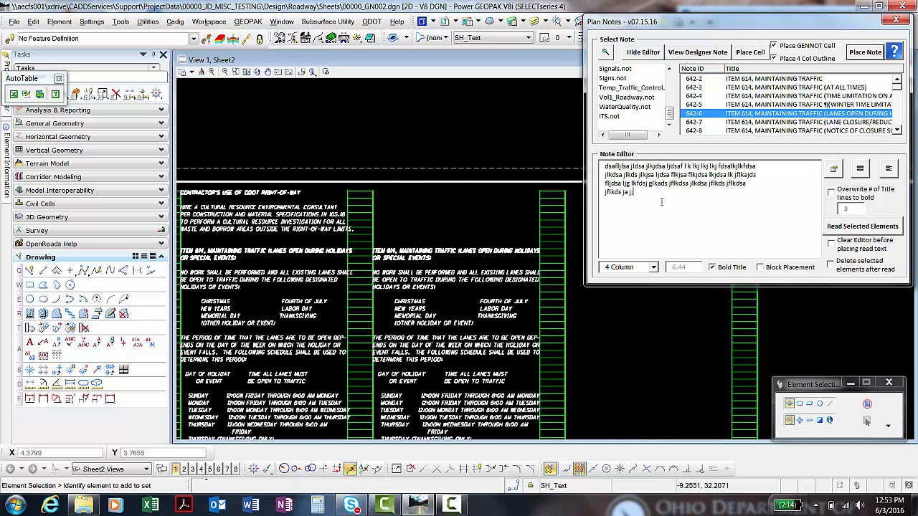
# Block-justify the custom note, place it at the top of the sheet's second column, and examine its line ends against the column edge
pyautogui.click(861, 169)
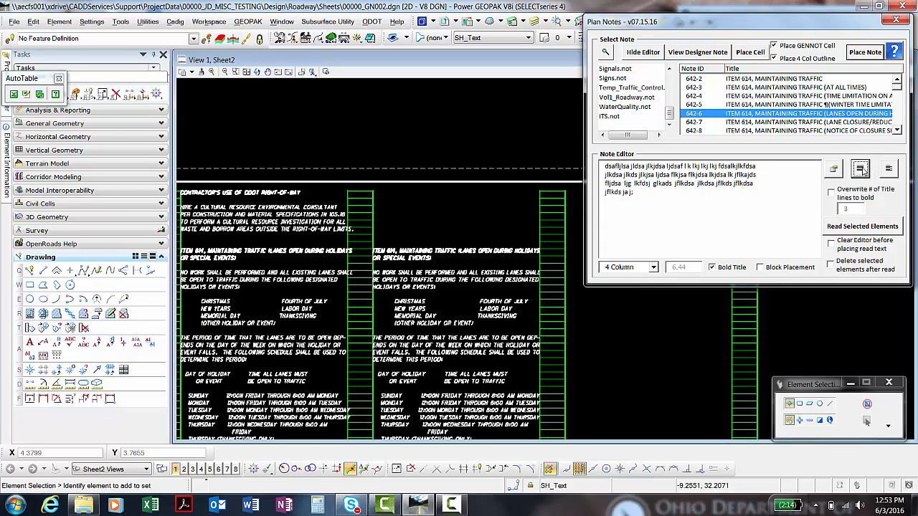
pyautogui.click(864, 52)
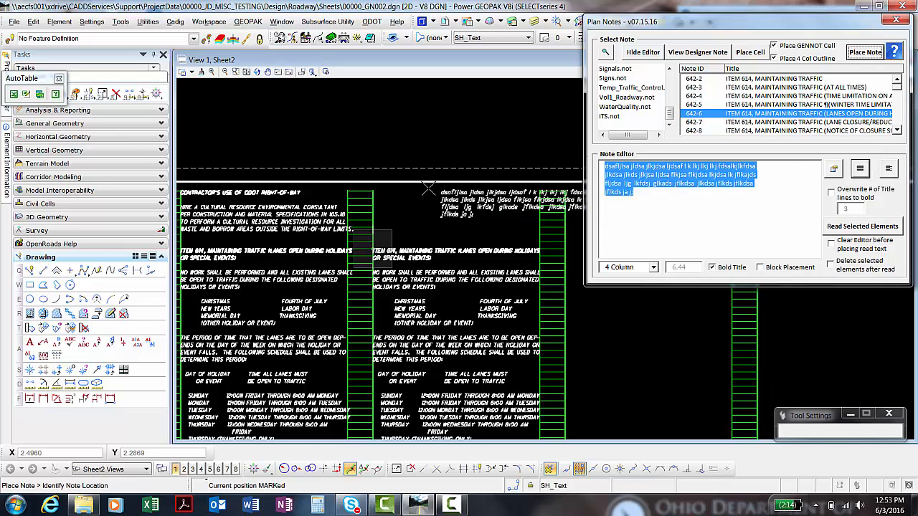
pyautogui.click(370, 194)
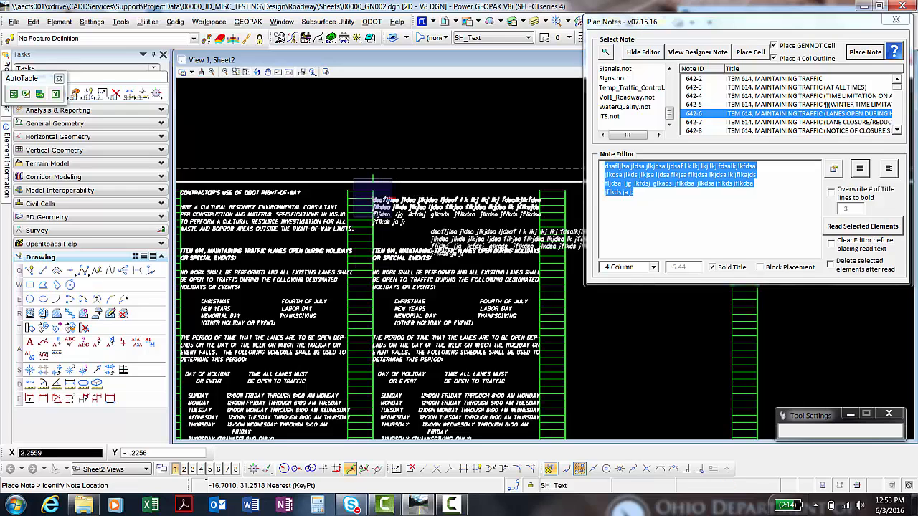
pyautogui.scroll(3, 528, 231)
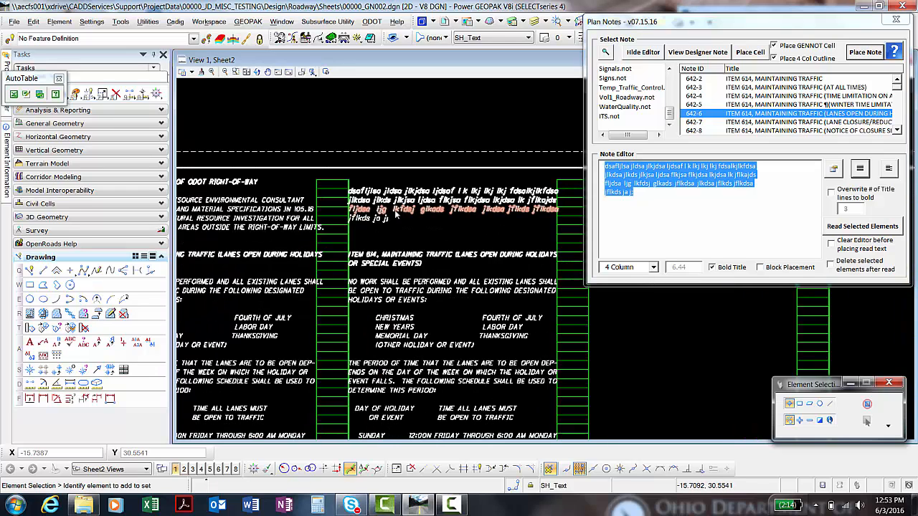
pyautogui.scroll(2, 569, 167)
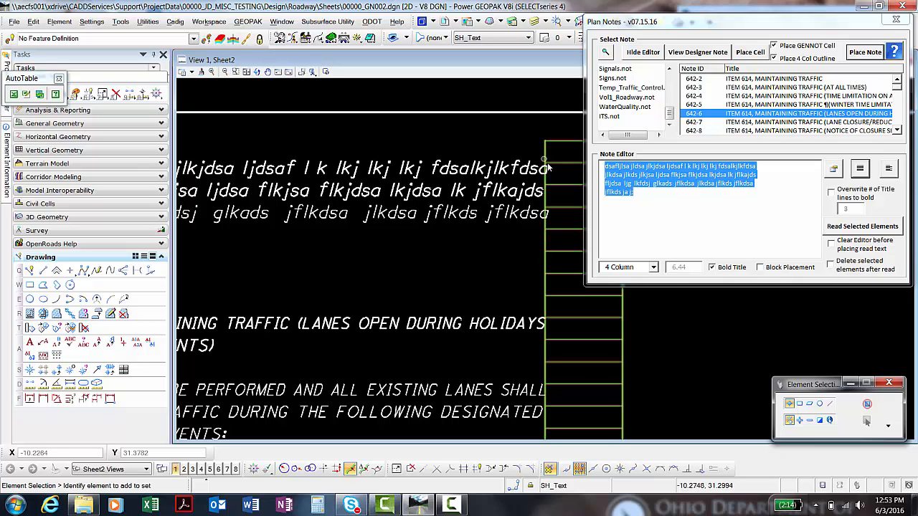
pyautogui.scroll(-1, 556, 174)
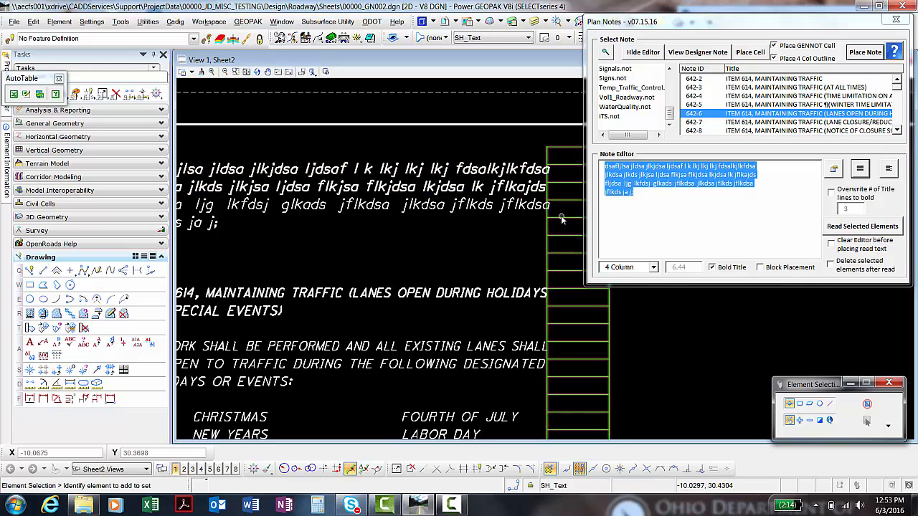
pyautogui.scroll(-1, 497, 205)
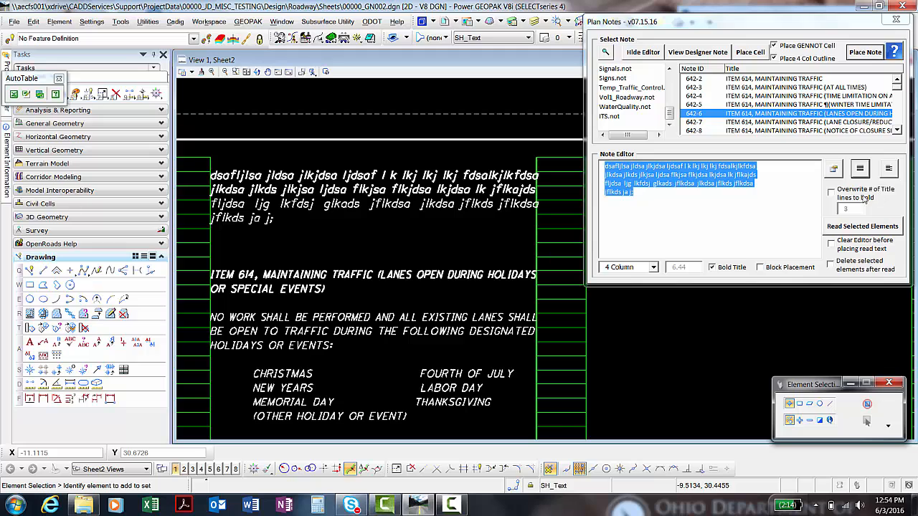
# Replace the custom note in the editor with a new two-line paragraph of random filler text
pyautogui.click(729, 200)
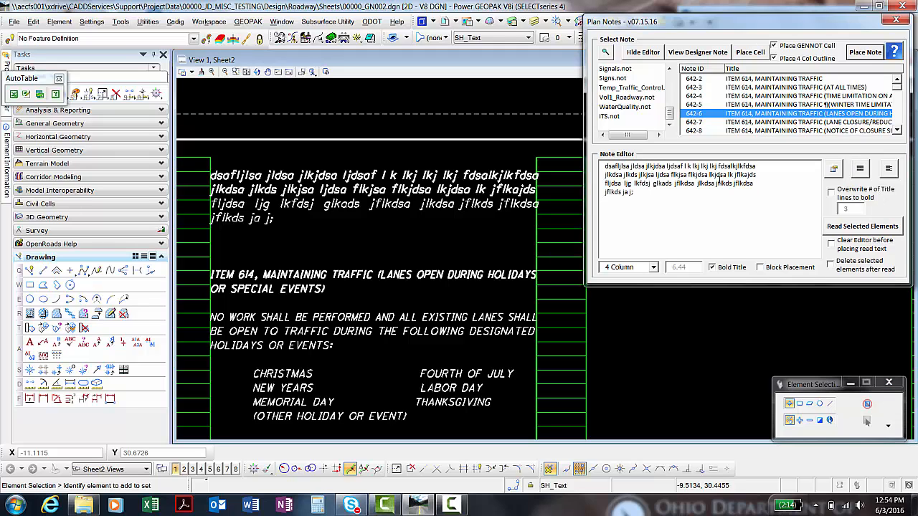
pyautogui.moveTo(646, 192); pyautogui.dragTo(592, 164)
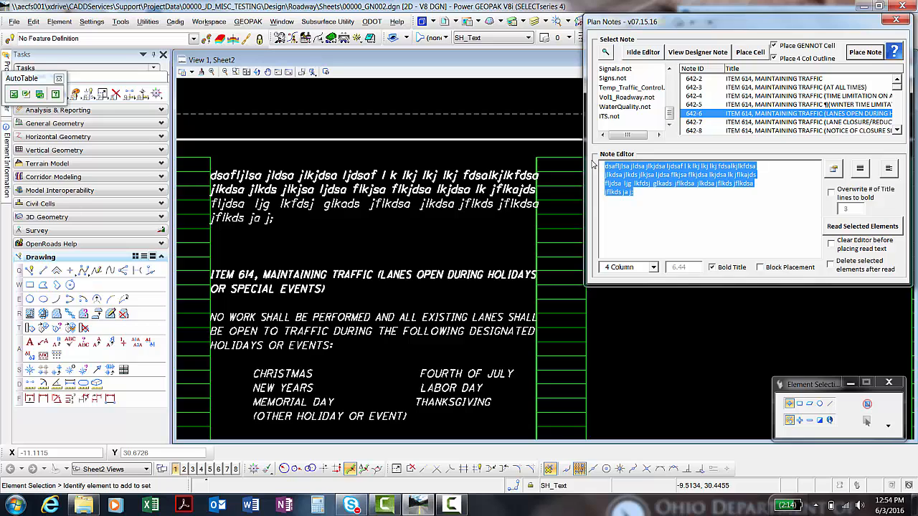
pyautogui.write('dsalfj ;lajf lkasjf lk')
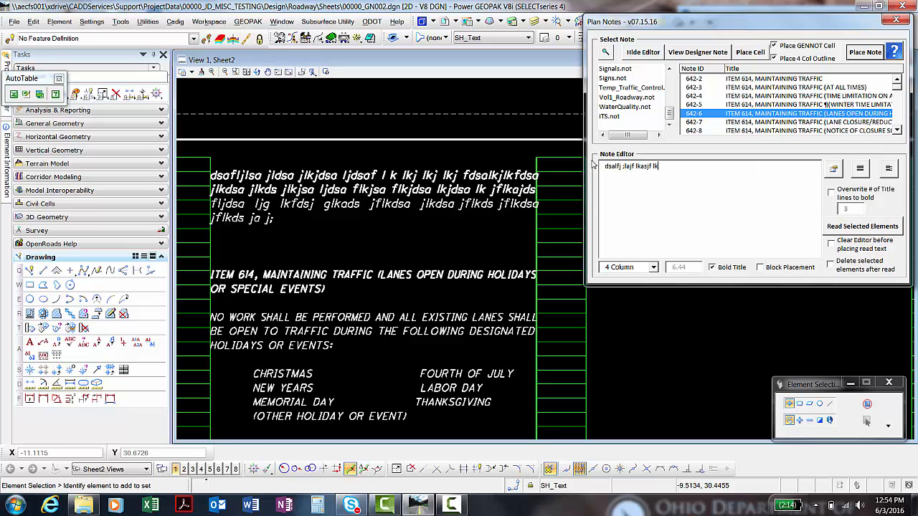
pyautogui.write('jda flkdja lka jflk;daj fldjsa lkja lkjdas lkj lkjdsa')
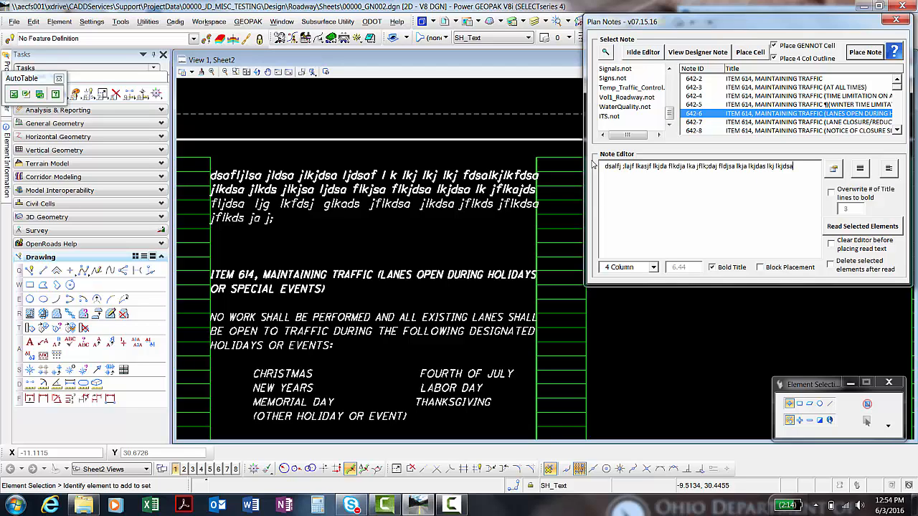
pyautogui.write(' lkjdsal kfjlkdsaf jlkdsa jf;lkdsa jfldsaj f;lkdsaj f;ldsaj f;dsa jf;lka j')
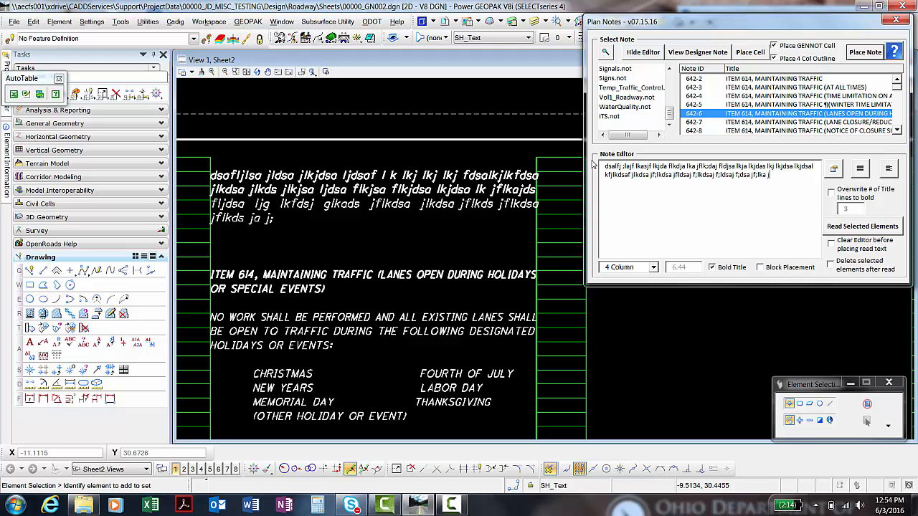
pyautogui.click(864, 51)
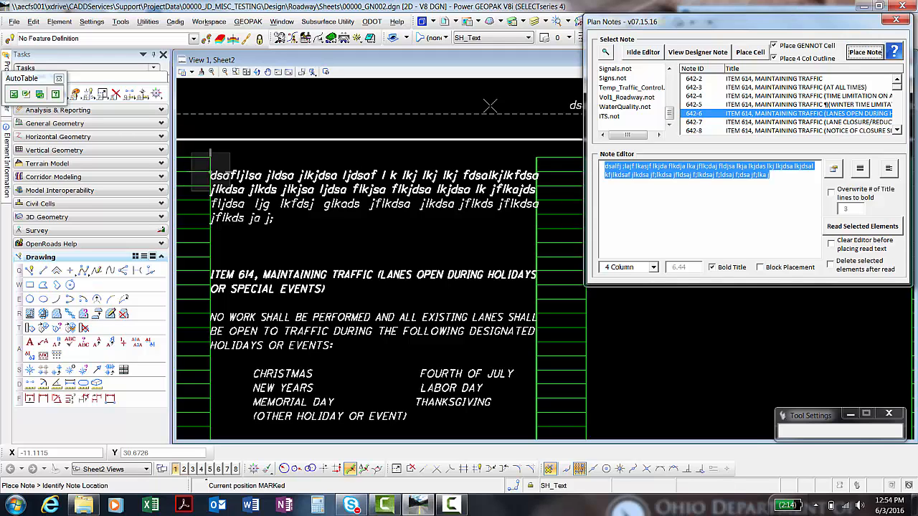
pyautogui.rightClick(311, 118)
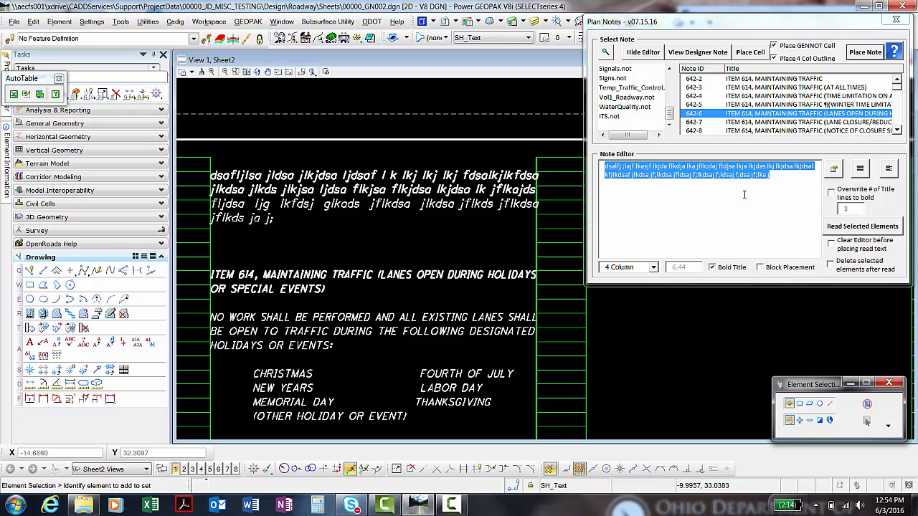
pyautogui.click(707, 205)
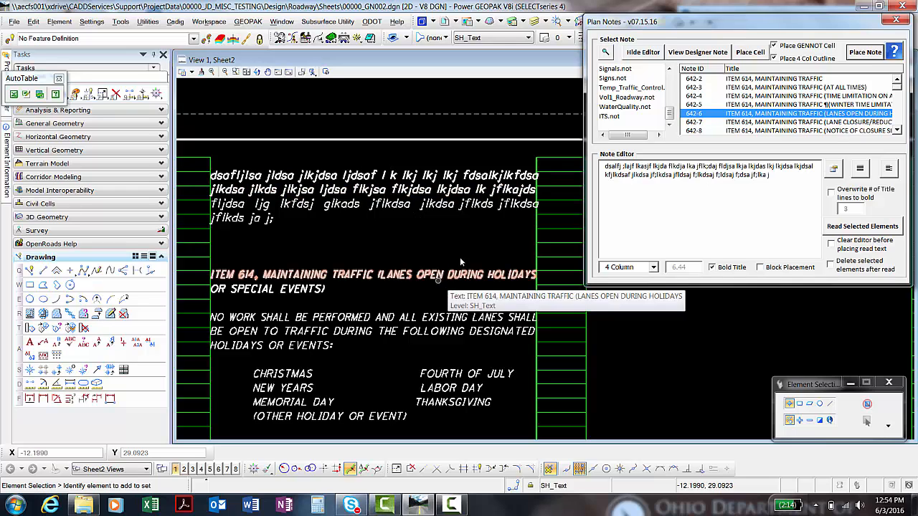
# Delete all text from the note editor using the editor's own delete option
pyautogui.rightClick(664, 203)
pyautogui.rightClick(646, 235)
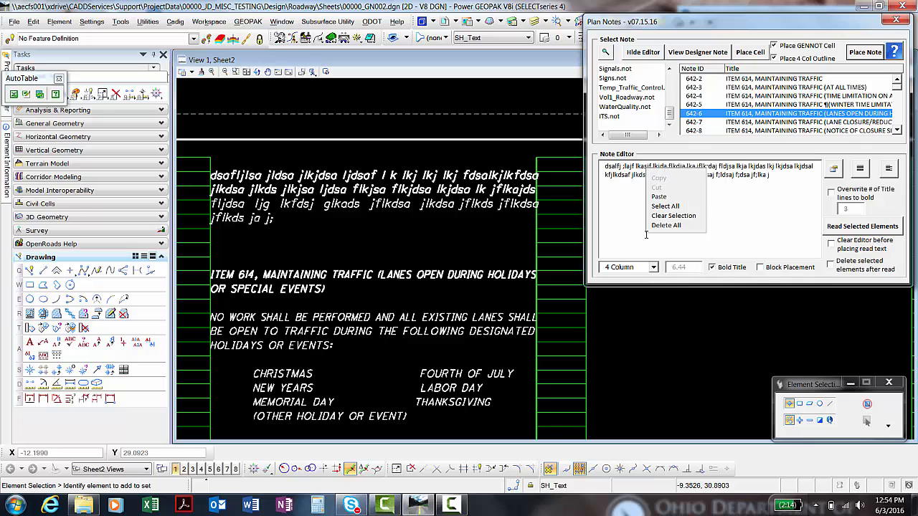
pyautogui.rightClick(728, 237)
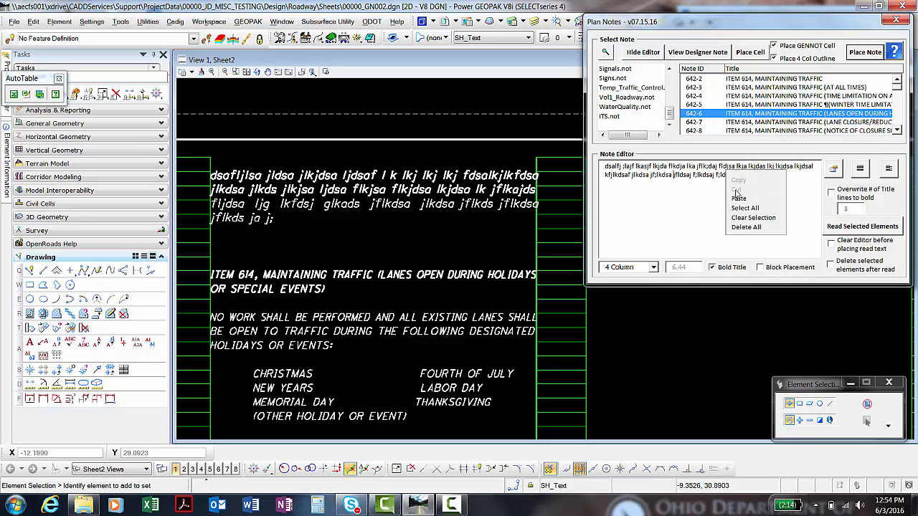
pyautogui.click(746, 228)
pyautogui.click(631, 187)
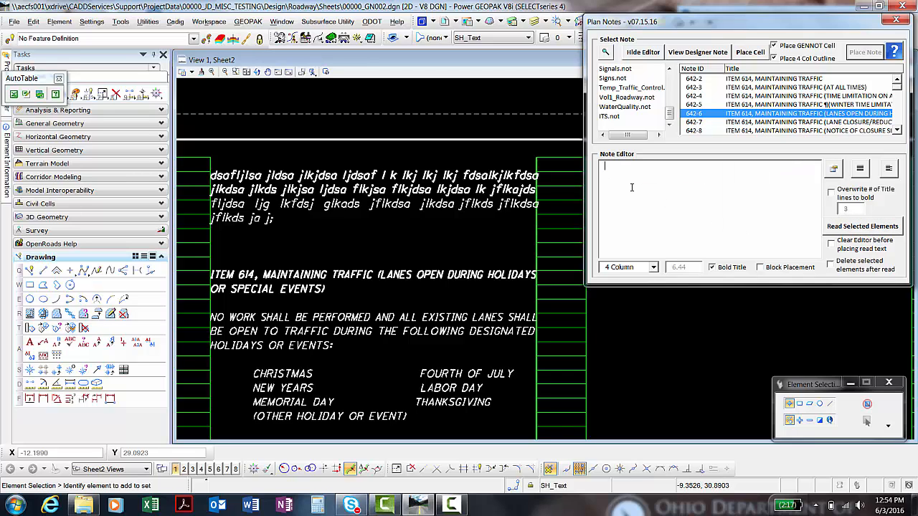
pyautogui.rightClick(631, 187)
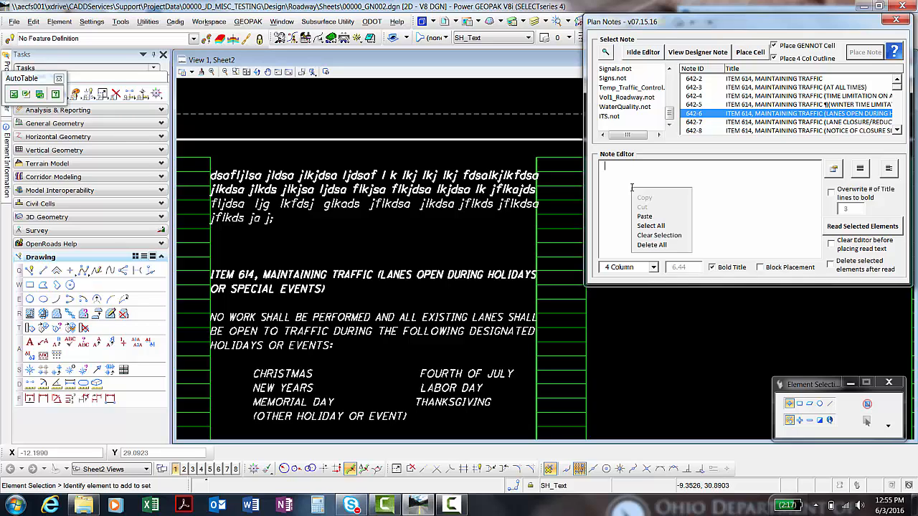
pyautogui.click(749, 184)
pyautogui.rightClick(750, 184)
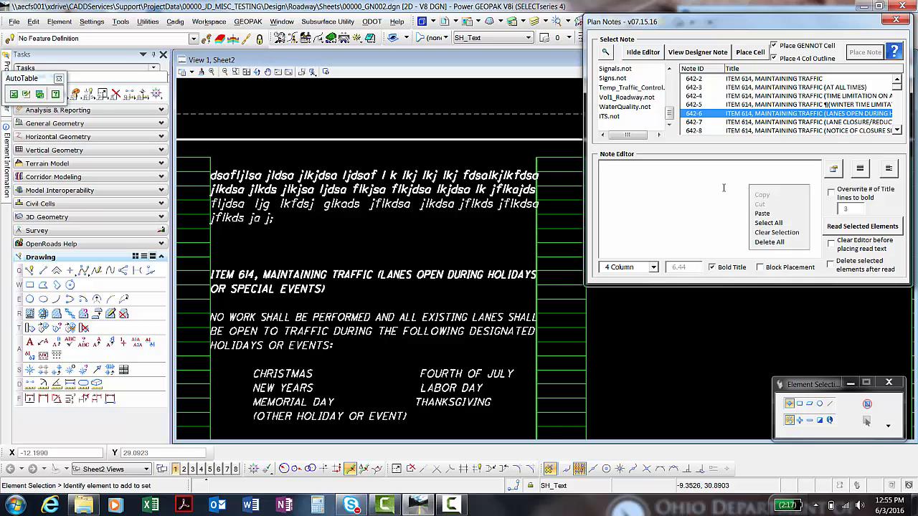
pyautogui.click(723, 187)
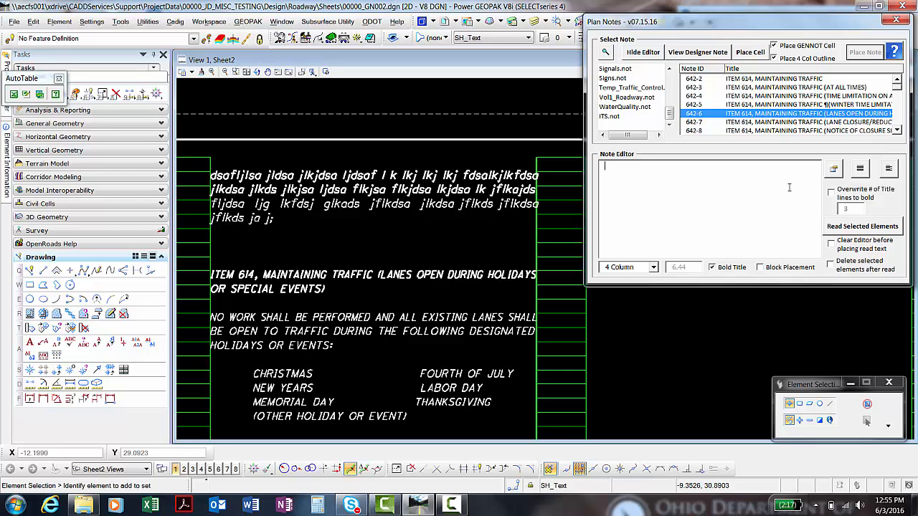
# Enter a new two-line paragraph of random filler text in the empty note editor
pyautogui.write('jfaf adsf jaldjfldajf ljad;lf j;ldas jf;lkdsa')
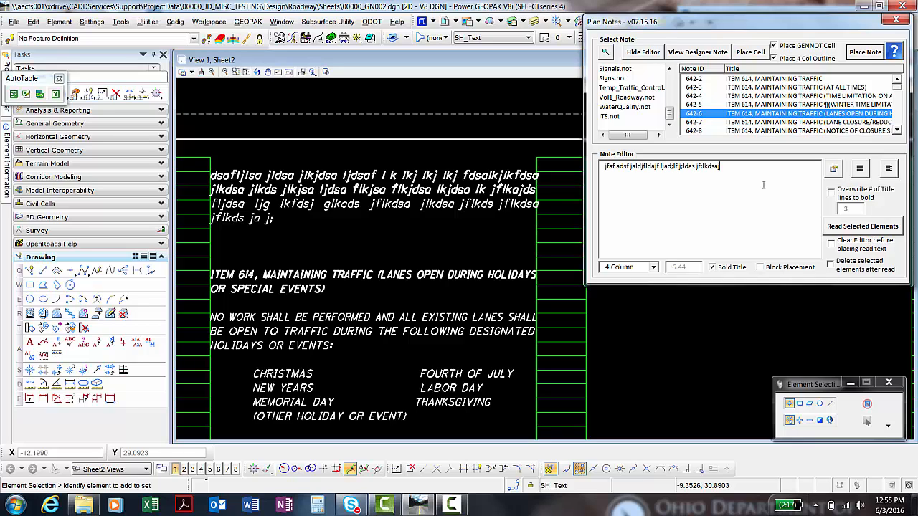
pyautogui.write('jf lj jadslkfj lkjf ajalfjlkdsa jflkda jlkdsaj flajds lkajdas adsf a')
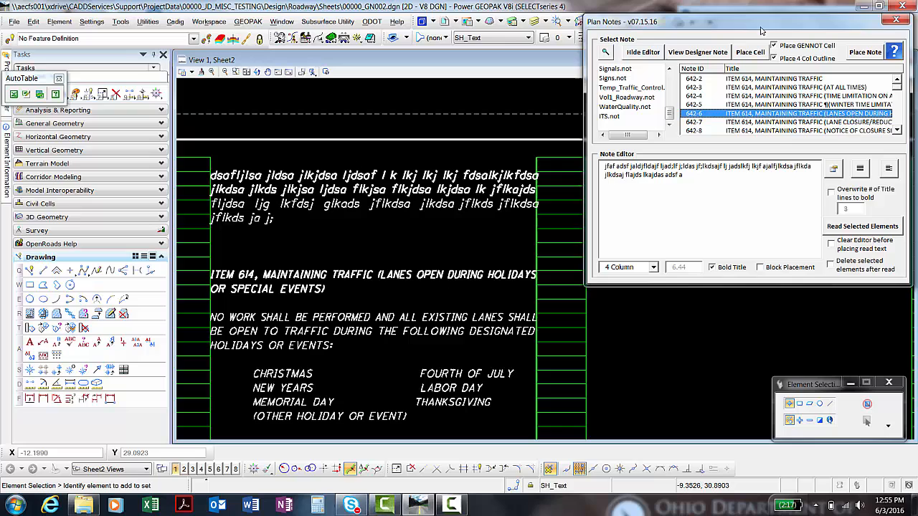
pyautogui.moveTo(762, 30); pyautogui.dragTo(759, 27)
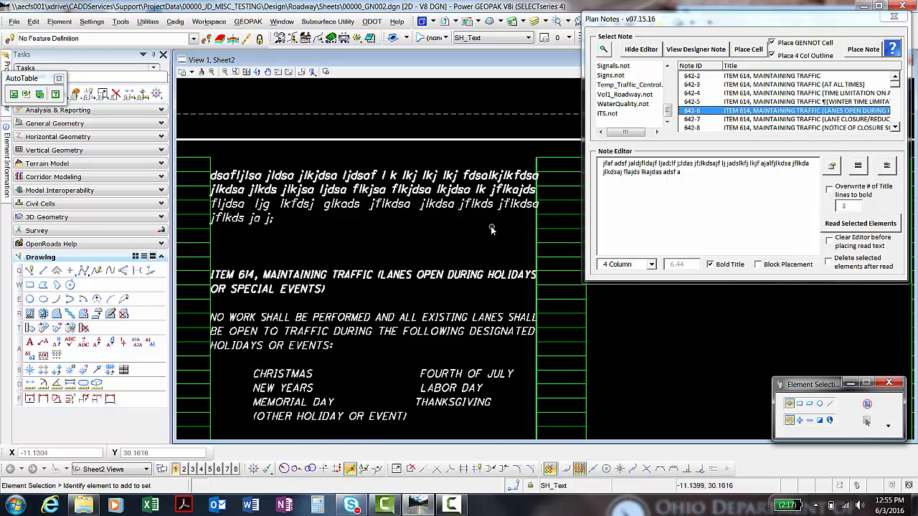
# Select the four-line custom note at the top of the sheet's second column and read it into the editor after the existing text
pyautogui.scroll(-5, 478, 229)
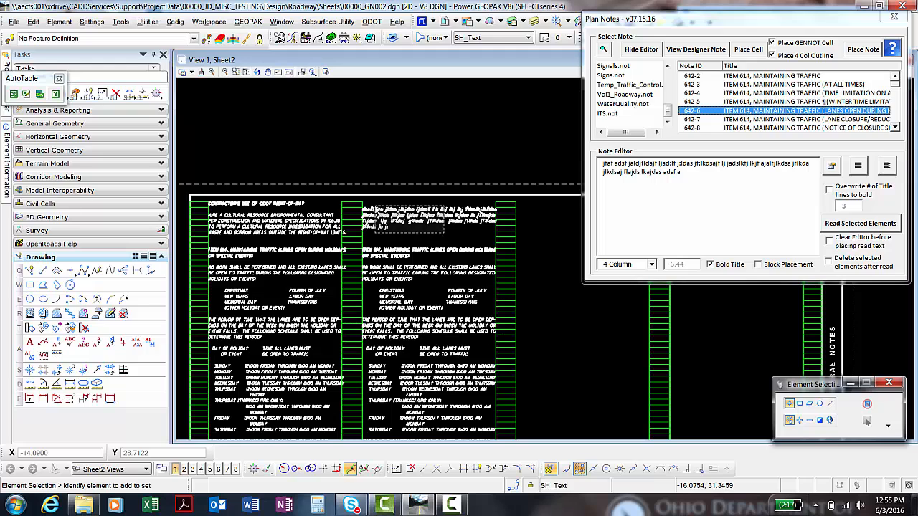
pyautogui.click(423, 228)
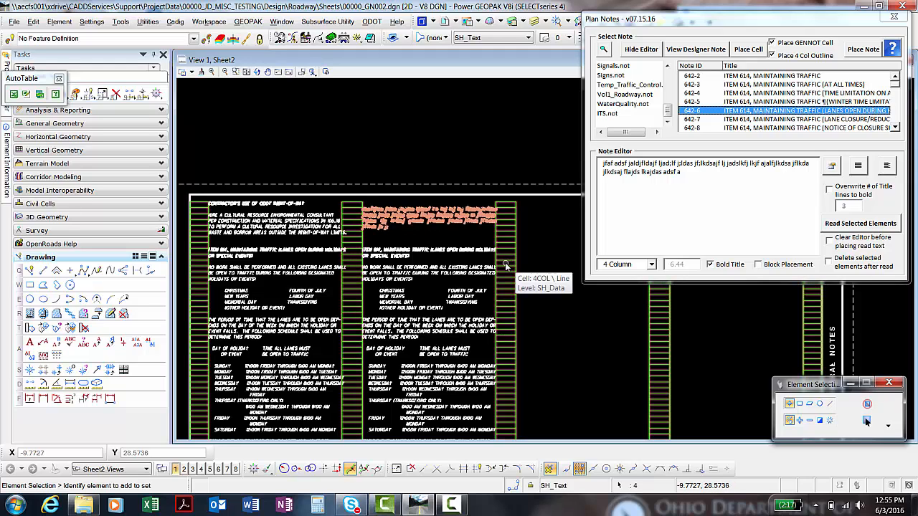
pyautogui.click(695, 176)
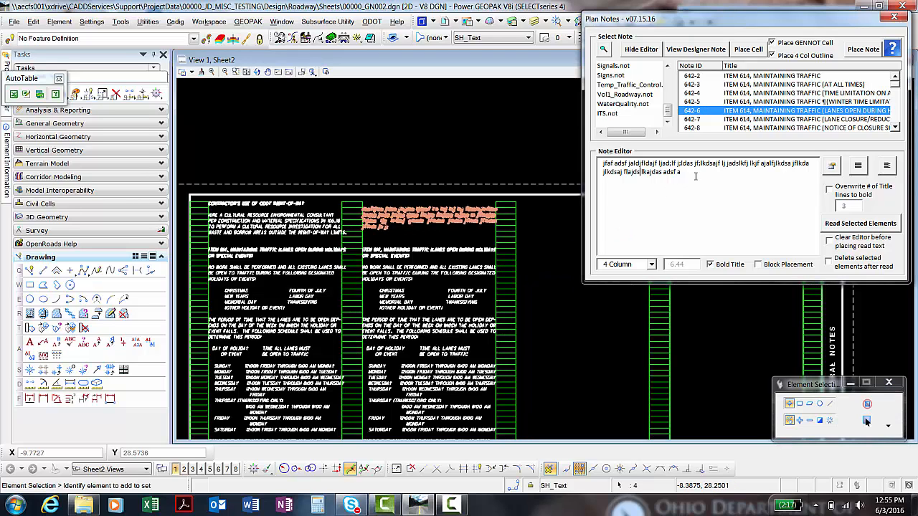
pyautogui.write('dsafljlsa jldsa jlkjdsa ljdsaf l k lkj lkj lkj fdsalkjlkfdsa jlkdsa jlkds jlkjsa ljdsa flkjsa flkjdsa lkjdsa lk jflkajds fljdsa  ljg  lkfdsj  glkads  jflkdsa  jlkdsa jflkds jflkdsa jflkds ja j;')
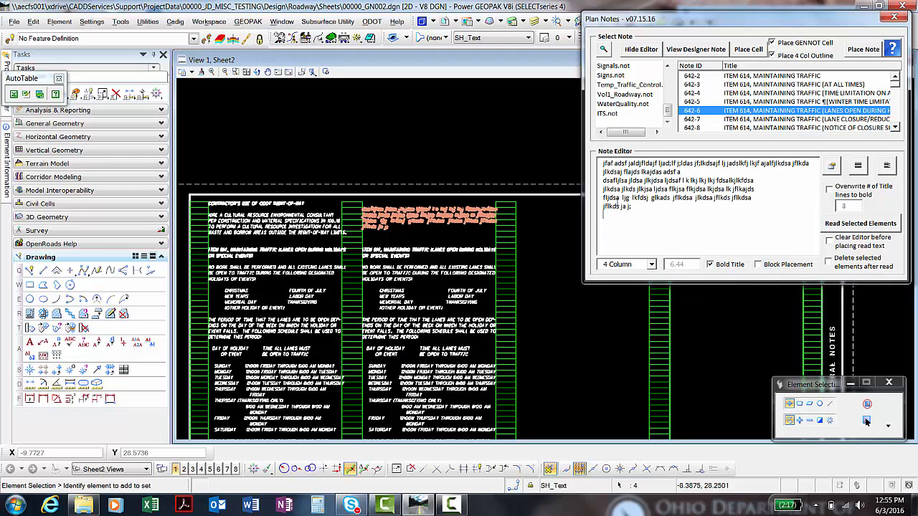
# Move the third line of the custom note in the second column below its last line
pyautogui.scroll(3, 391, 251)
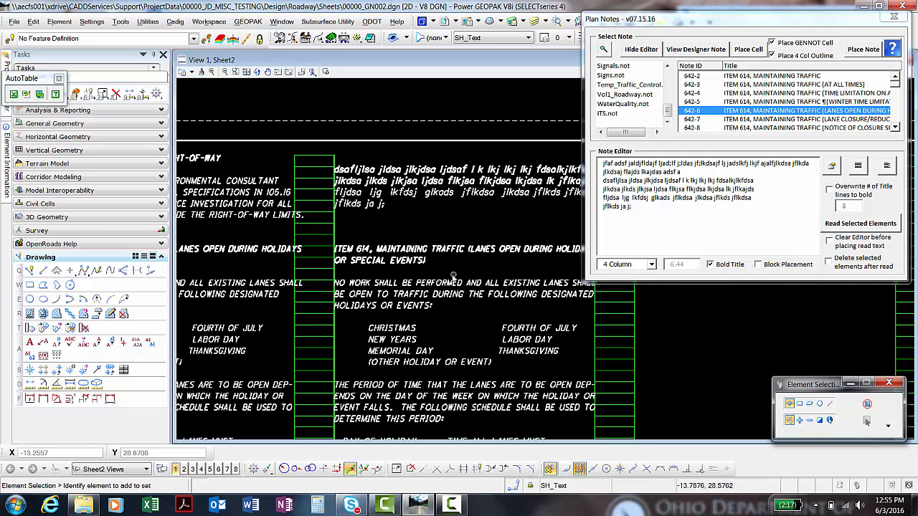
pyautogui.scroll(1, 412, 204)
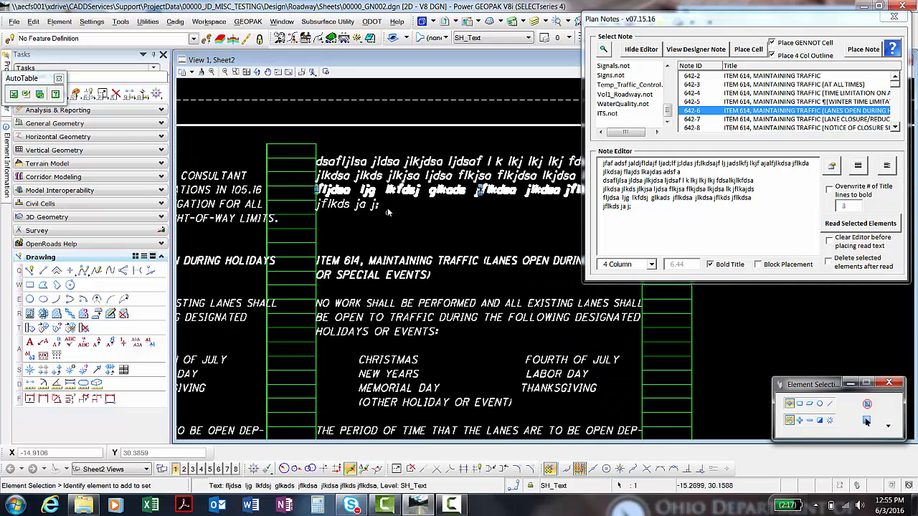
pyautogui.moveTo(388, 213); pyautogui.dragTo(387, 231)
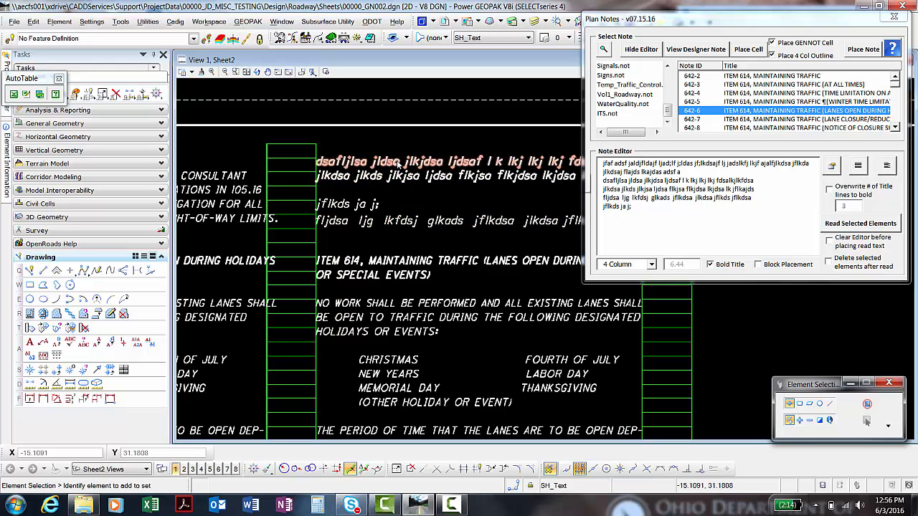
pyautogui.click(394, 224)
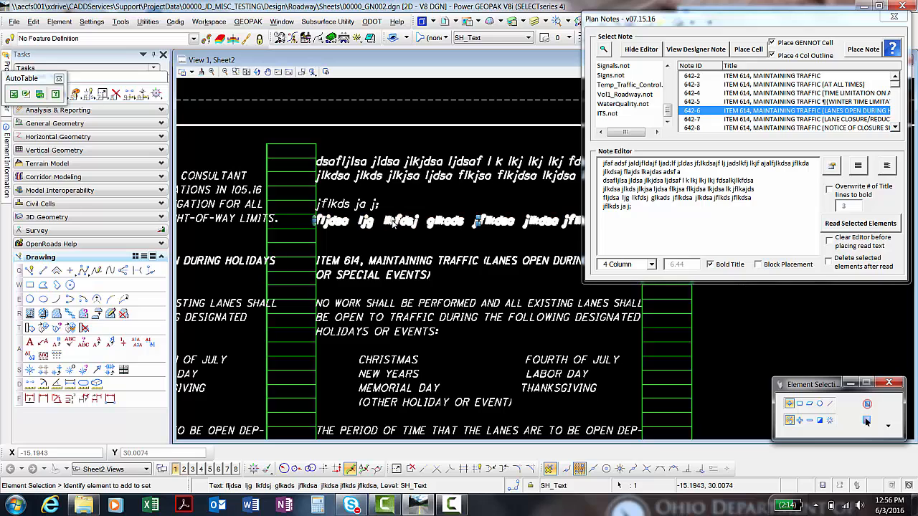
pyautogui.click(372, 207)
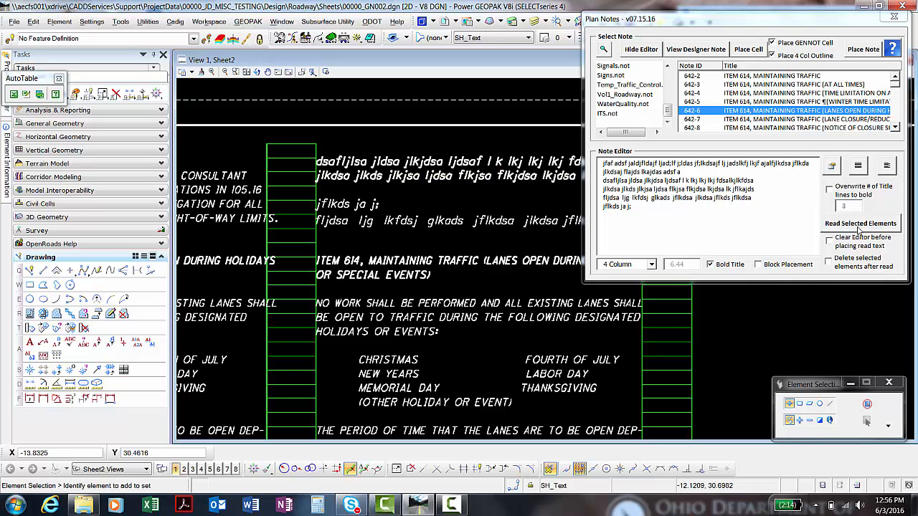
# Clear the typed filler paragraph and the read-in note from the note editor
pyautogui.click(691, 212)
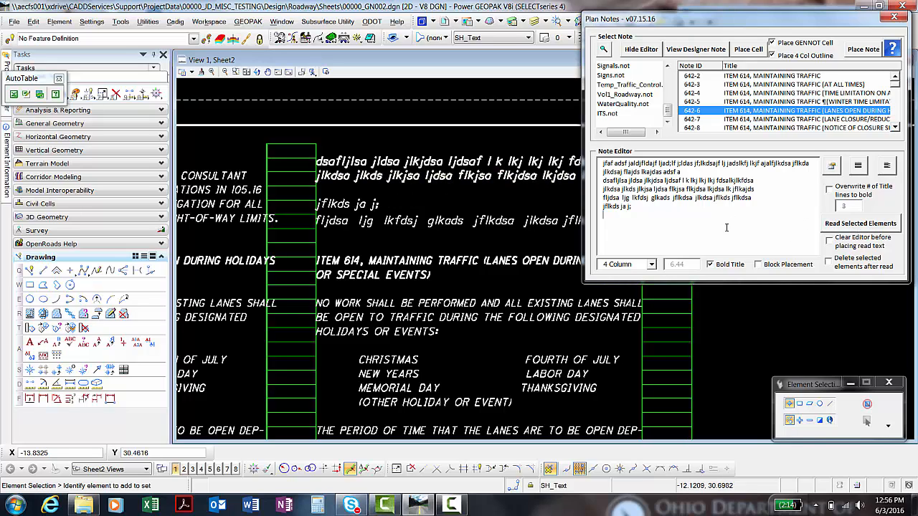
pyautogui.hotkey('ctrl', 'a')
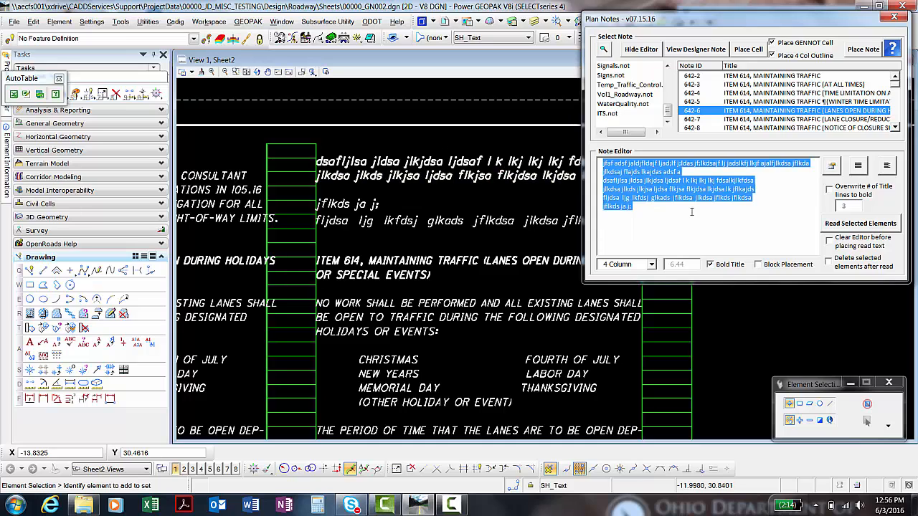
pyautogui.press('Delete')
# Select the first column's note text from the CONTRACTOR'S USE OF ODOT RIGHT-OF-WAY title down to the HOLIDAYS OR EVENTS line
pyautogui.scroll(-3, 387, 152)
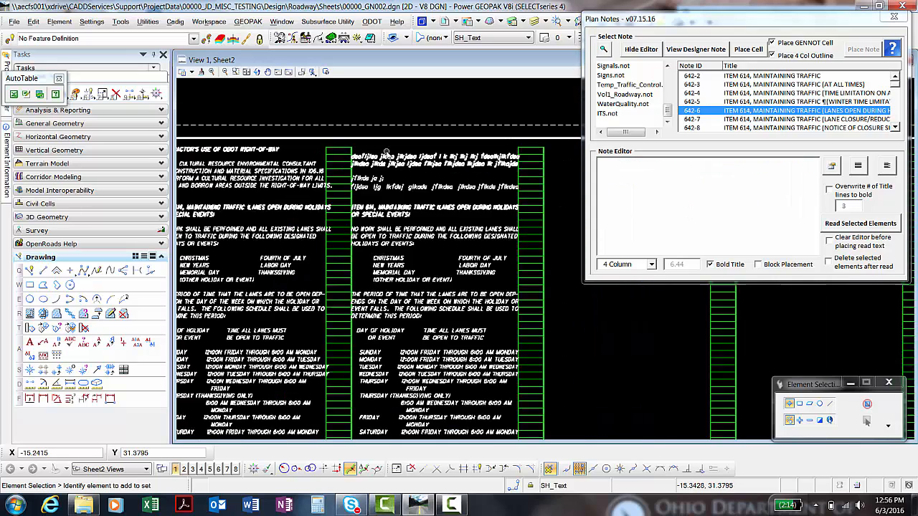
pyautogui.scroll(-2, 387, 151)
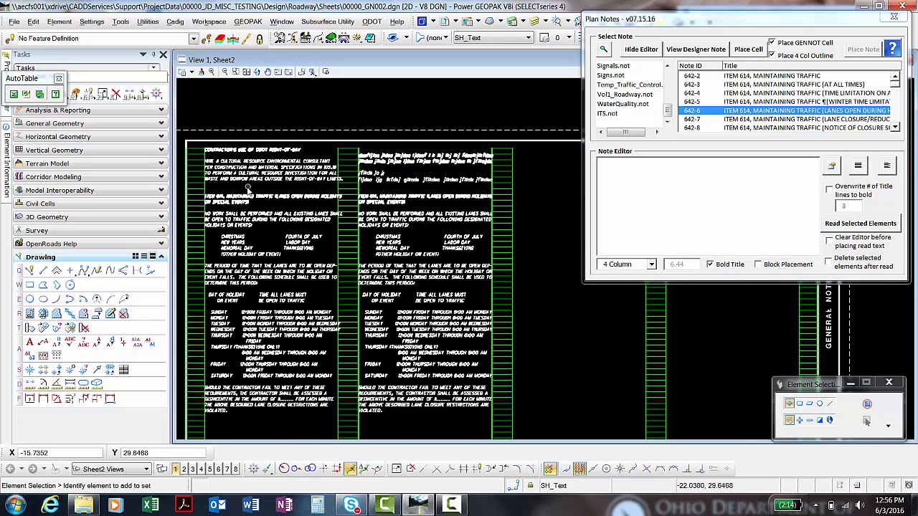
pyautogui.scroll(1, 244, 188)
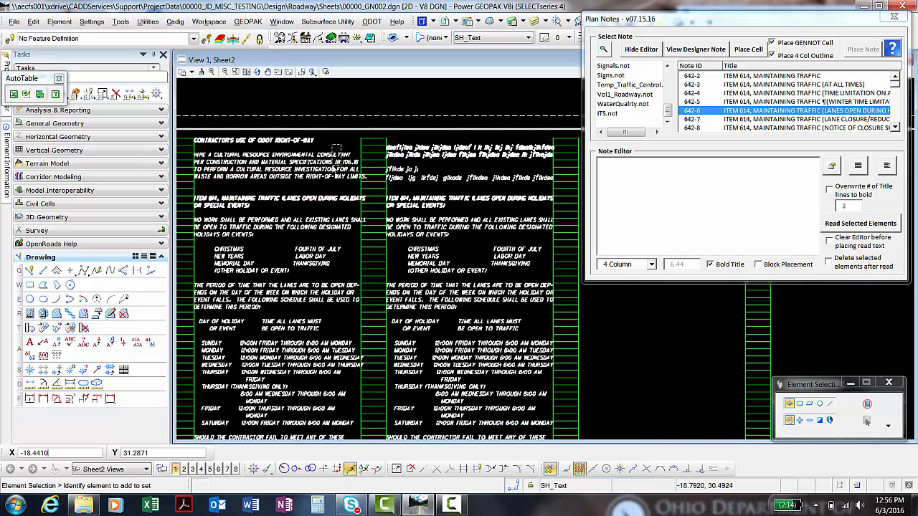
pyautogui.moveTo(341, 144); pyautogui.dragTo(354, 249)
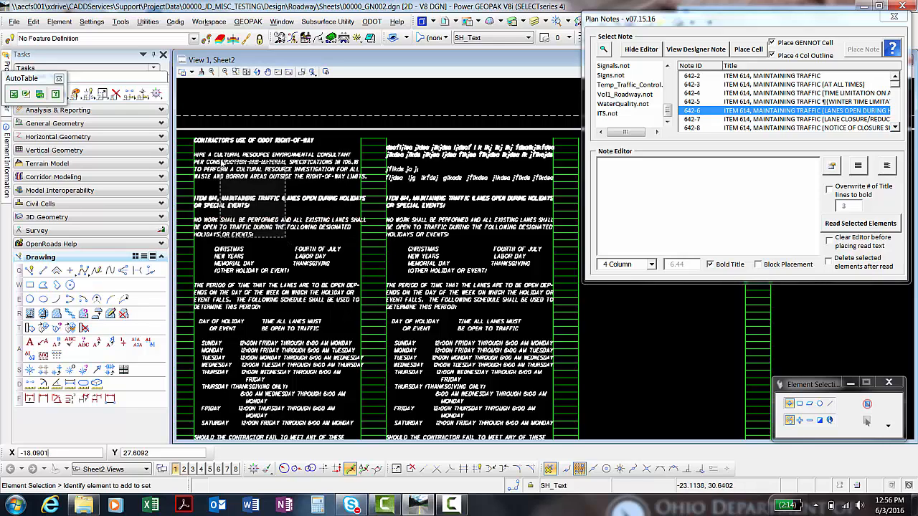
pyautogui.click(218, 152)
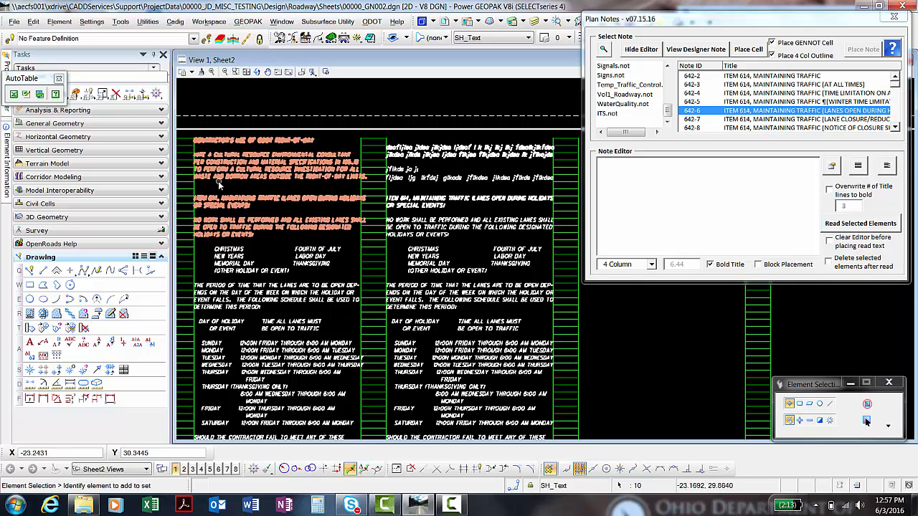
pyautogui.moveTo(239, 186)
# Turn on the options to clear the editor before placing read text and delete selected elements after reading, and turn both off again
pyautogui.click(829, 241)
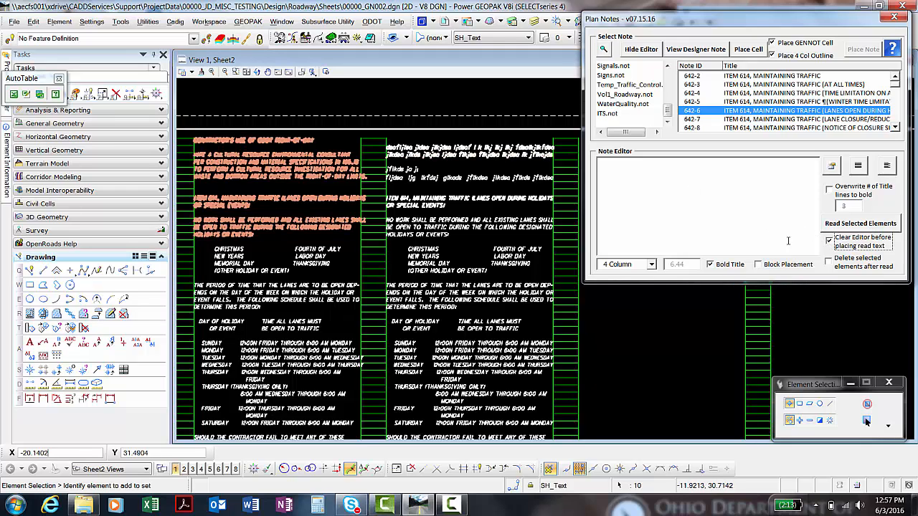
pyautogui.click(830, 264)
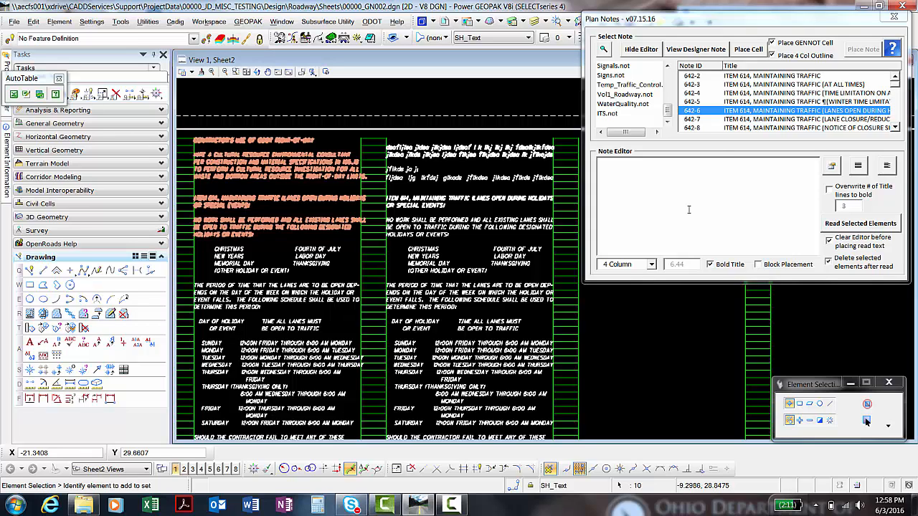
pyautogui.click(829, 262)
pyautogui.click(829, 241)
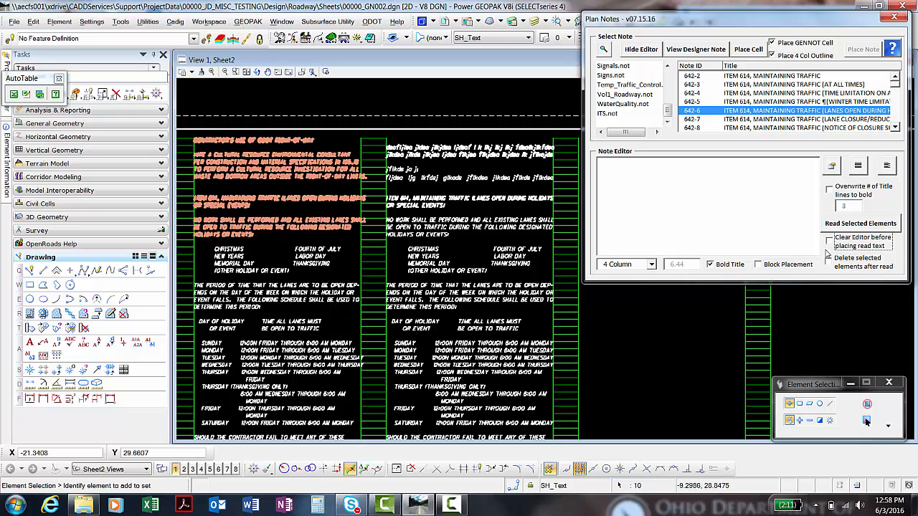
# Read the selected first-column elements into the note editor and review the text from its first title to its last line
pyautogui.click(876, 223)
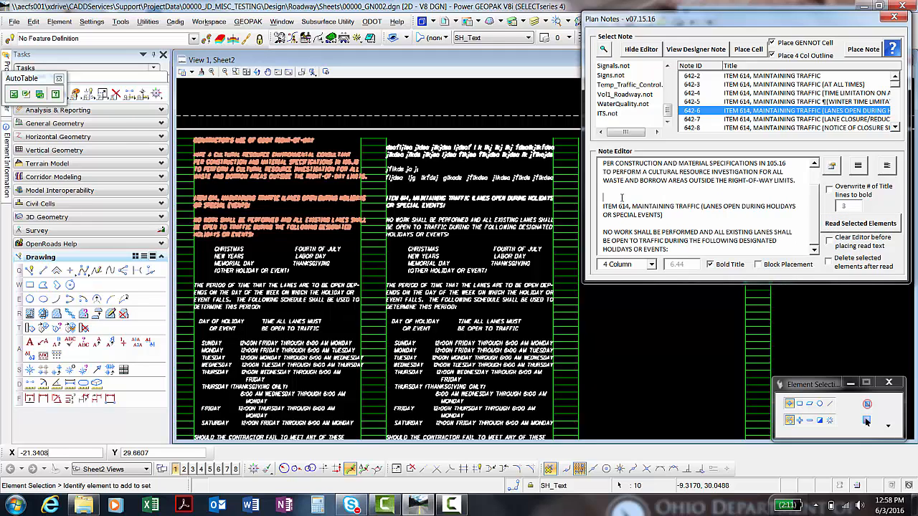
pyautogui.scroll(1, 723, 174)
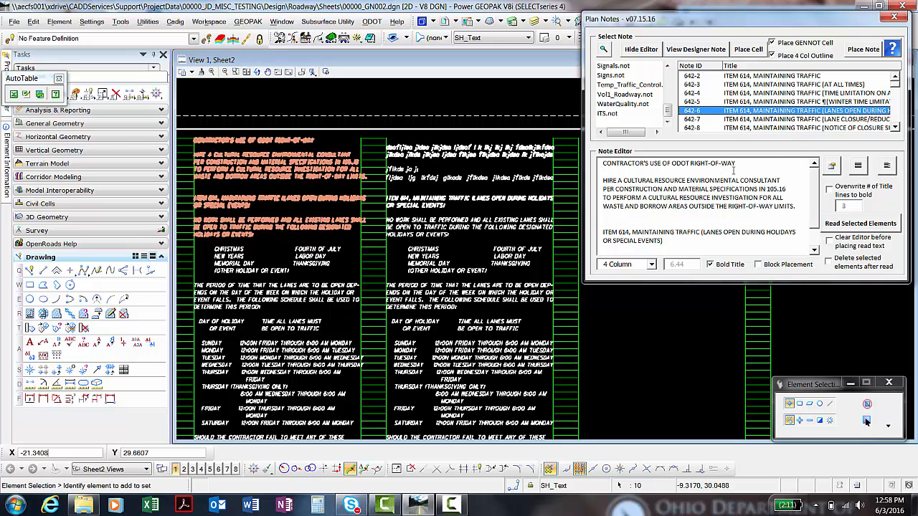
pyautogui.moveTo(608, 169); pyautogui.dragTo(692, 243)
pyautogui.click(701, 223)
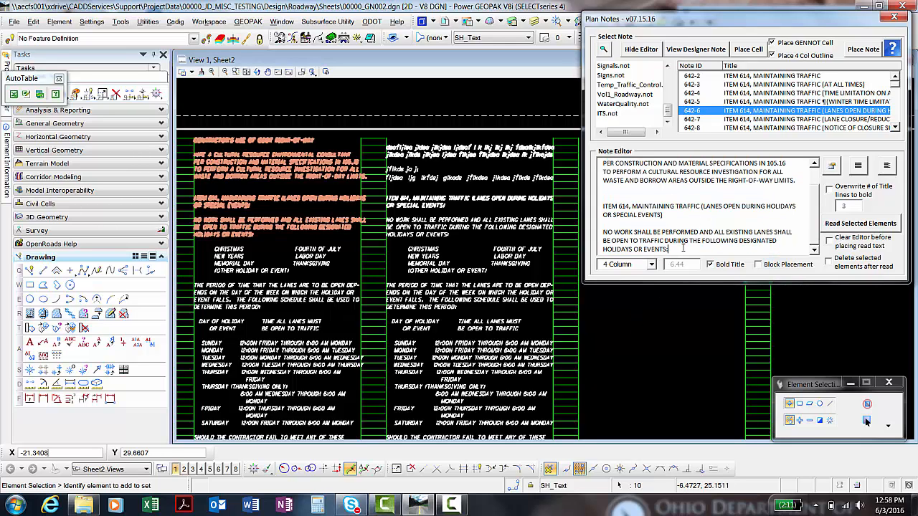
# Highlight only the two-line ITEM 614 title in the editor, preview its placement above the sheet, and cancel
pyautogui.moveTo(686, 214); pyautogui.dragTo(603, 193)
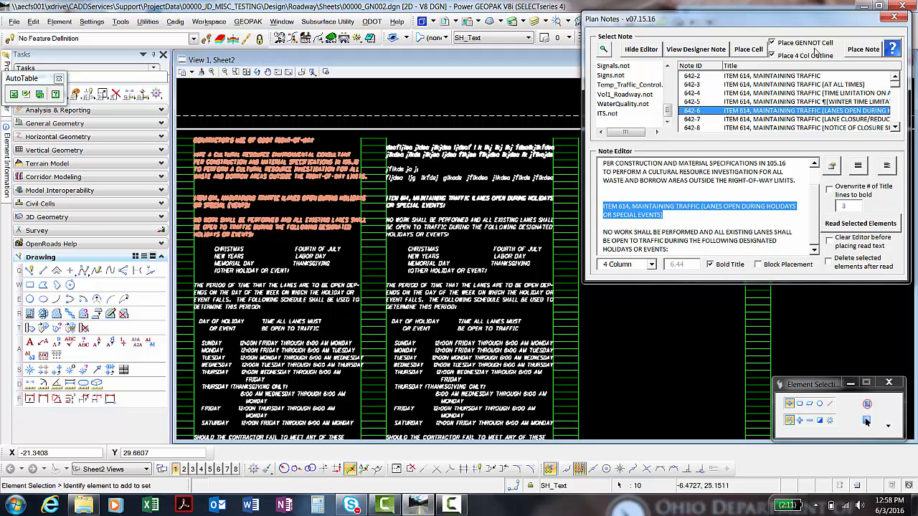
pyautogui.click(863, 49)
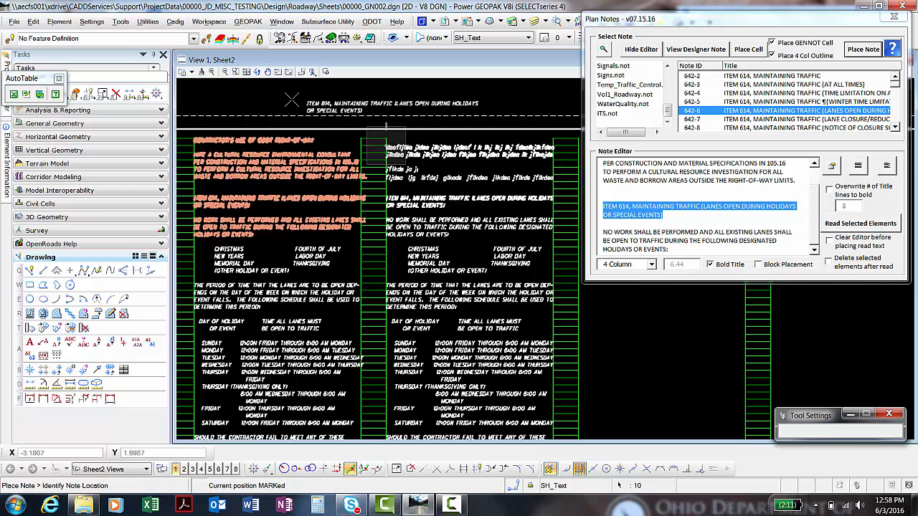
pyautogui.rightClick(239, 95)
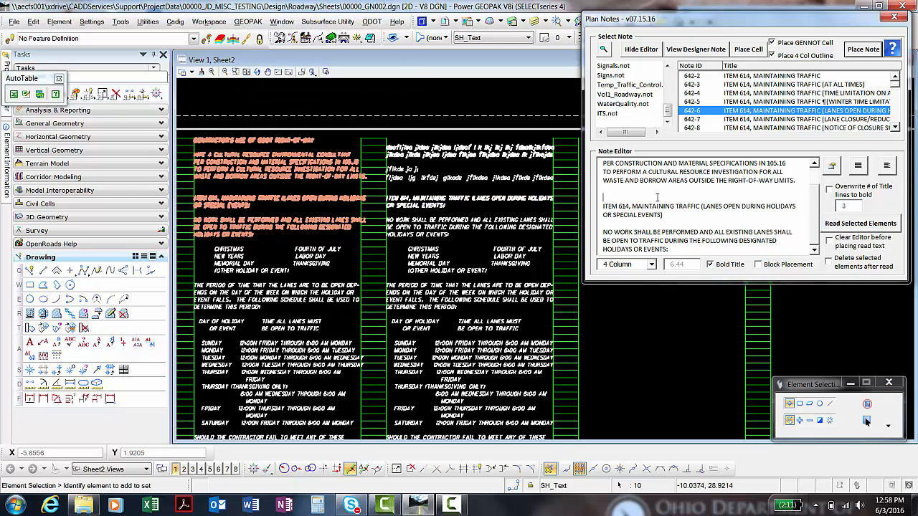
# Preview placing the entire editor text with nothing highlighted, and cancel the placement
pyautogui.click(862, 48)
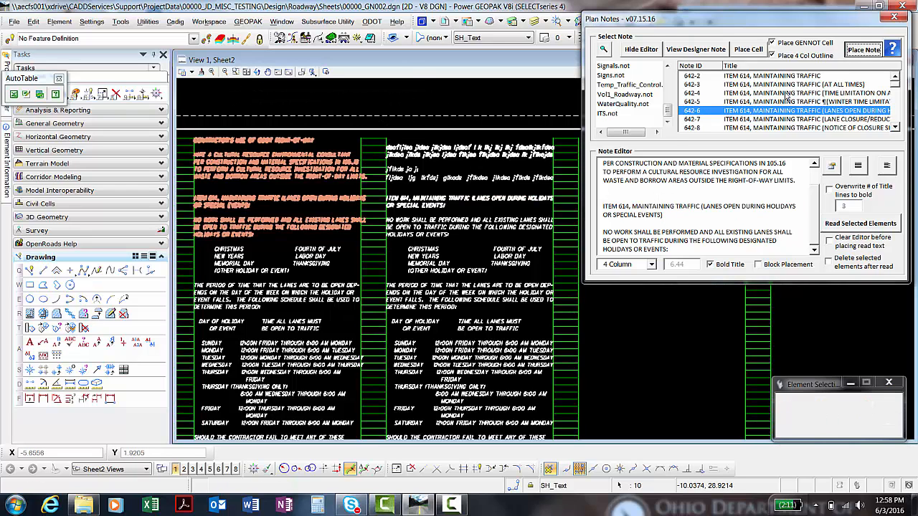
pyautogui.rightClick(273, 104)
pyautogui.click(735, 213)
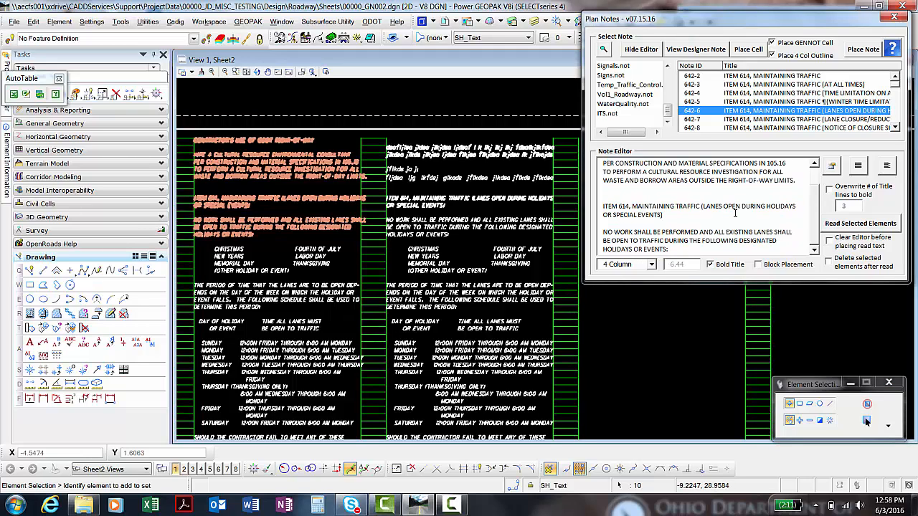